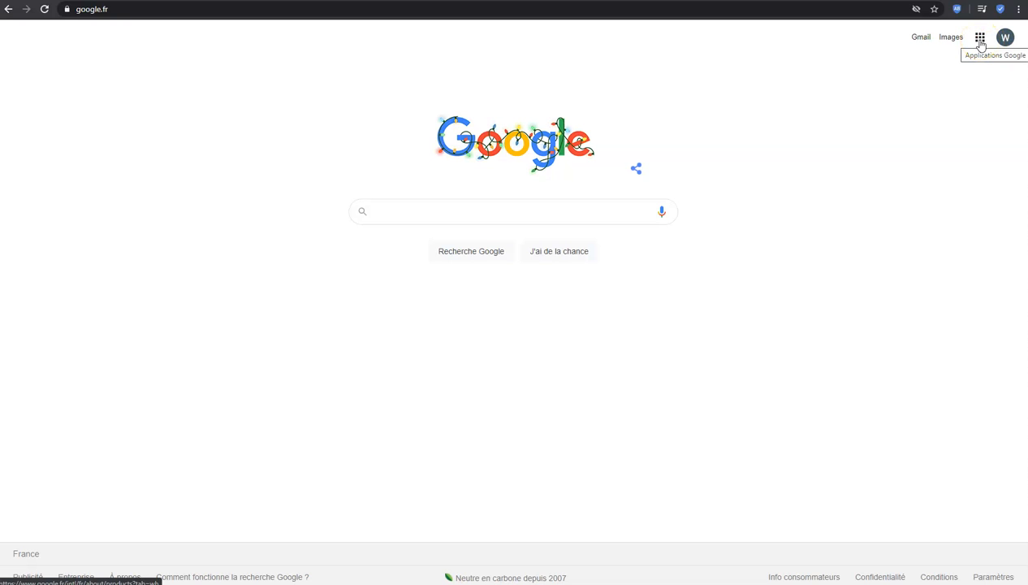
# Step: Open Google Drive and create a new folder named "formation" in Mon Drive
pyautogui.click(981, 41)
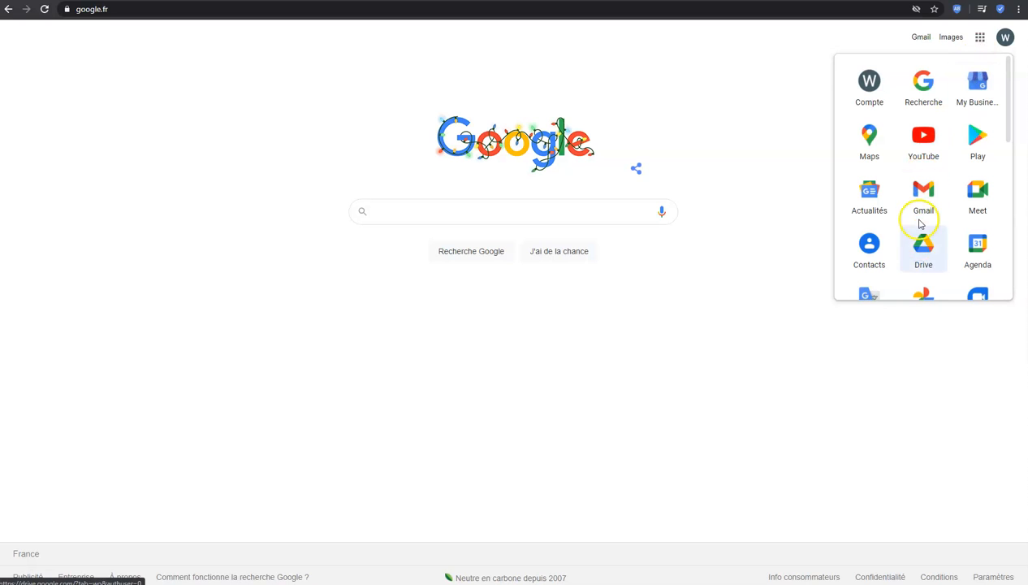
pyautogui.click(927, 257)
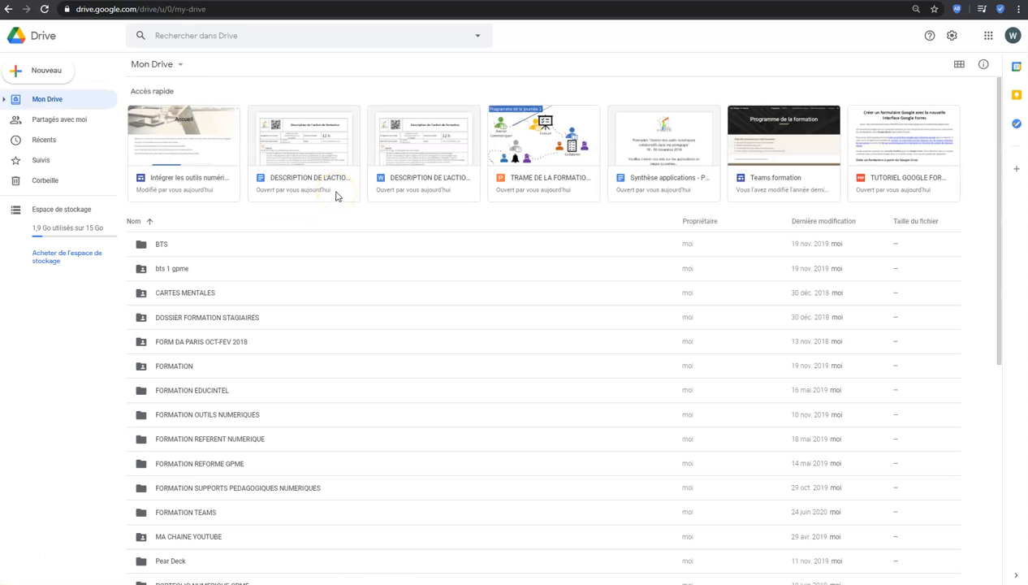
pyautogui.click(47, 76)
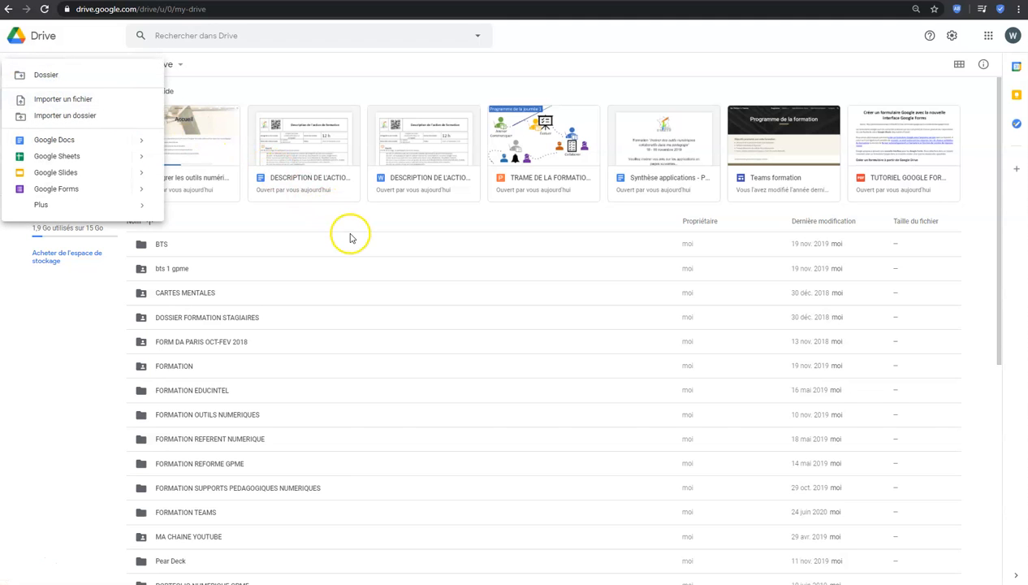
pyautogui.click(56, 74)
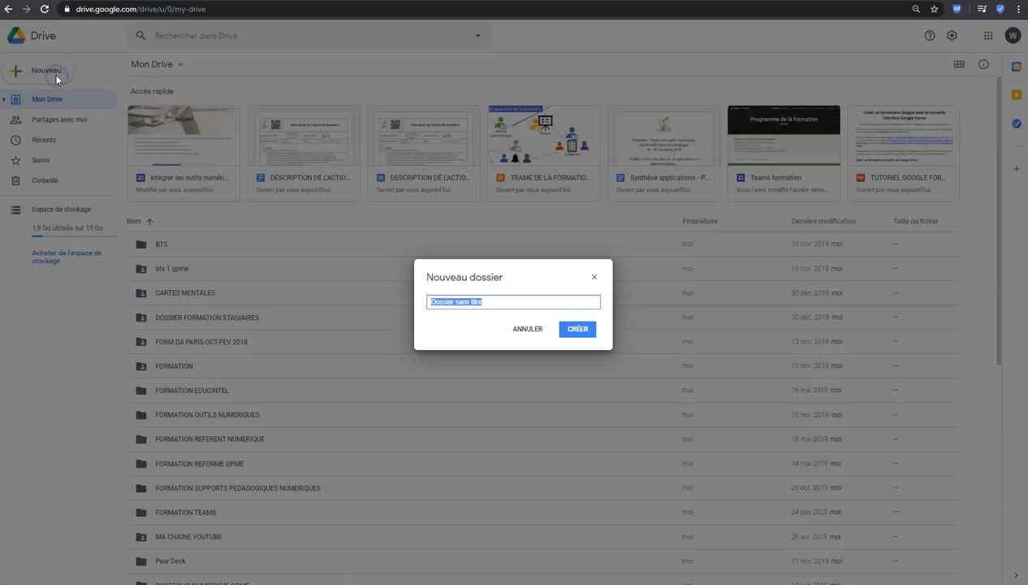
pyautogui.write('formation')
pyautogui.press('Return')
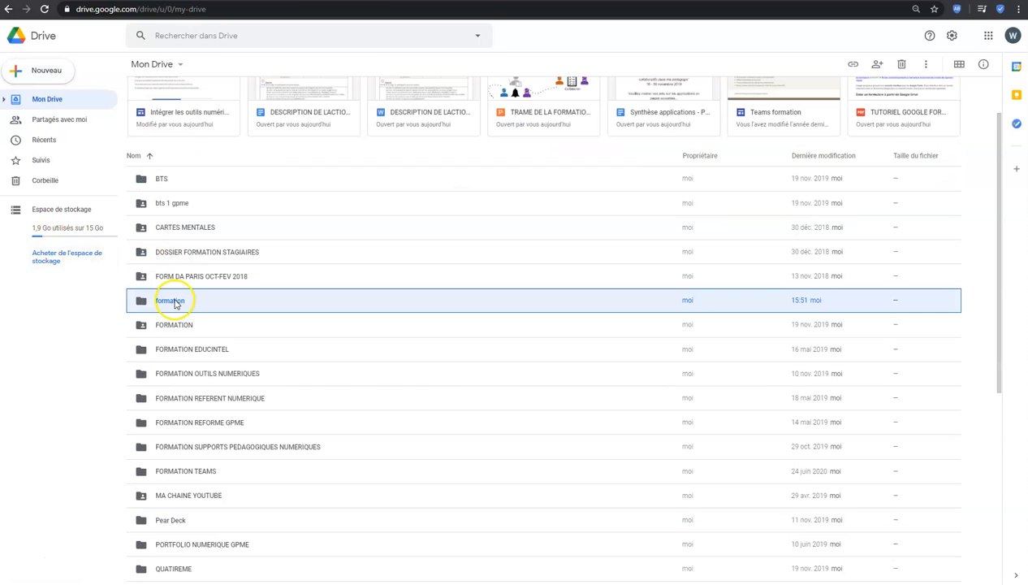
# Step: Open the new "formation" folder and create a new Google Sites site in it
pyautogui.doubleClick(174, 300)
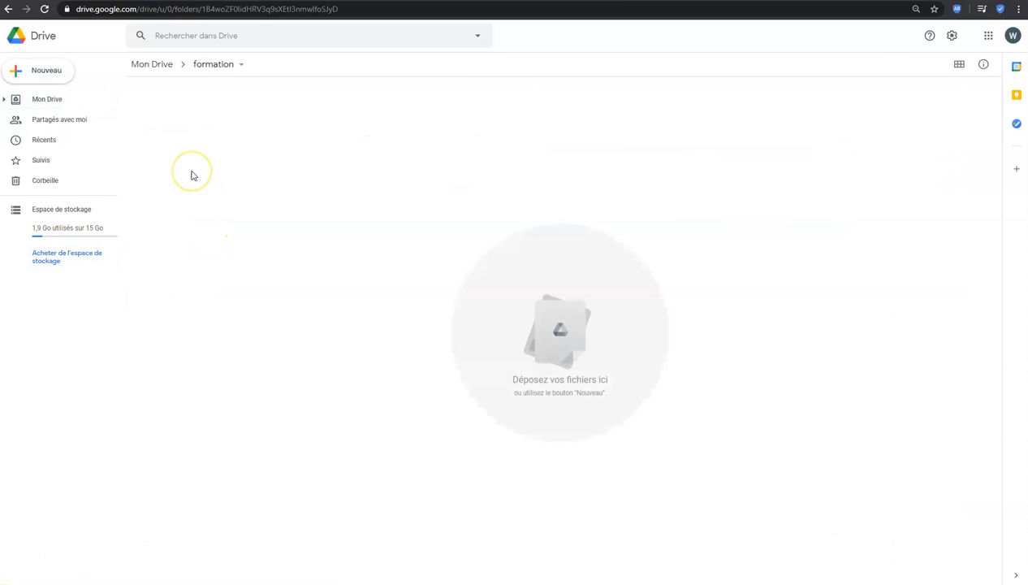
pyautogui.click(50, 73)
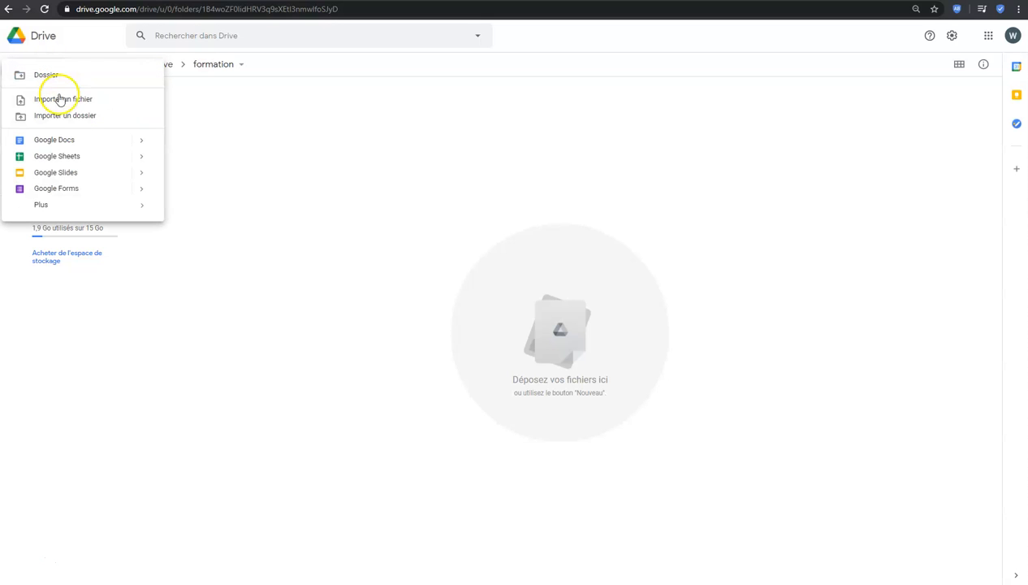
pyautogui.moveTo(65, 207)
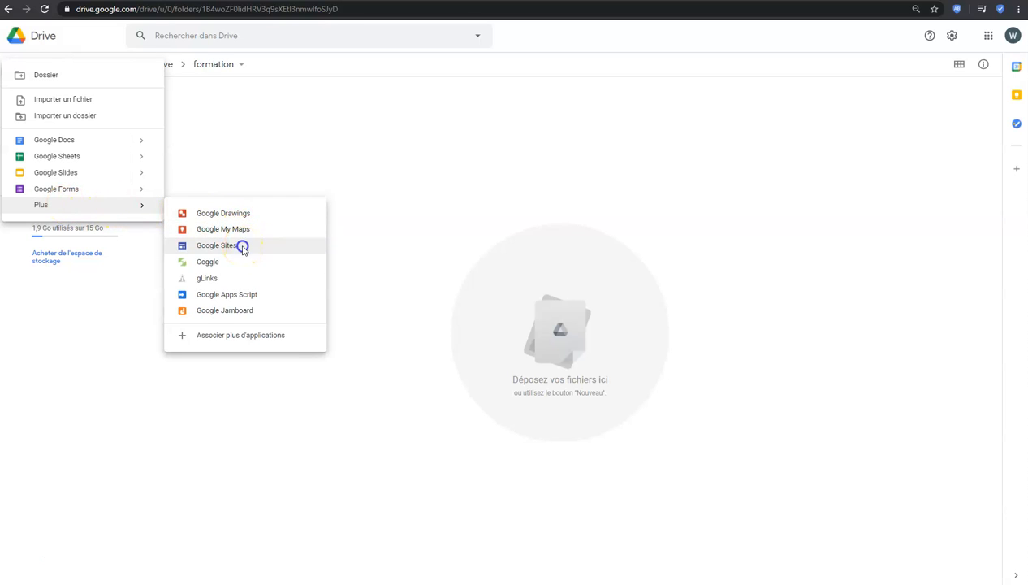
pyautogui.click(242, 247)
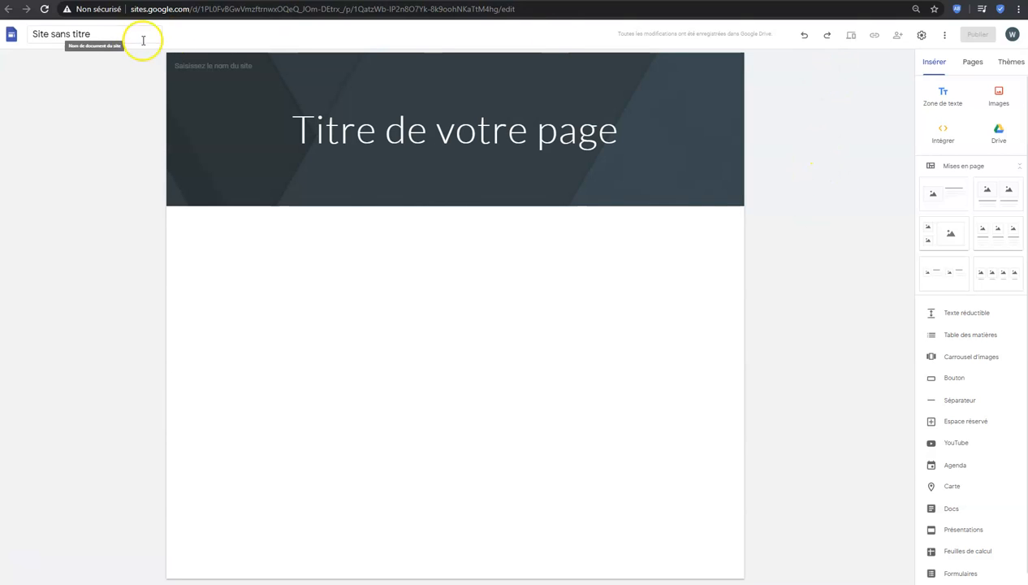
pyautogui.click(61, 36)
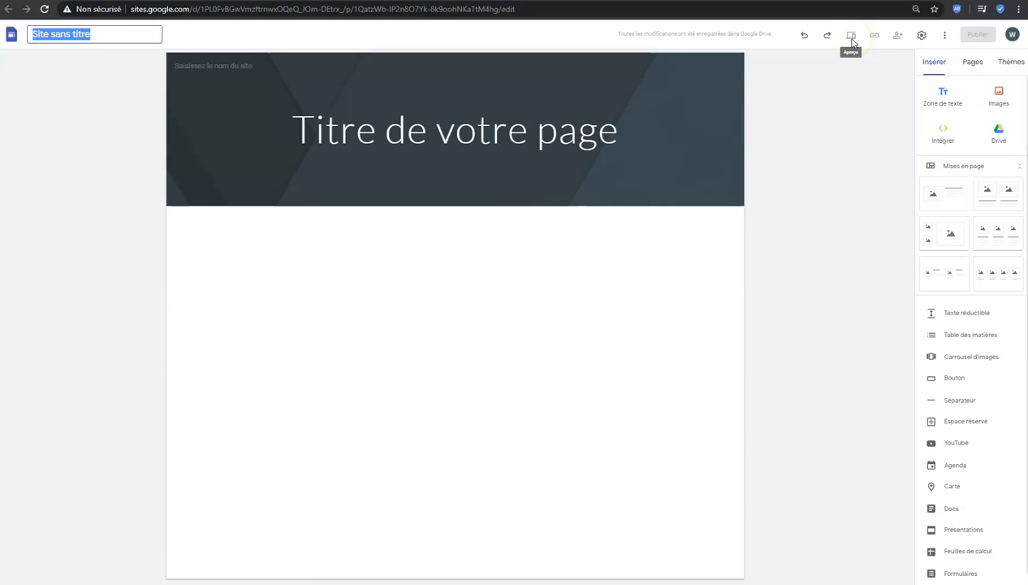
pyautogui.click(878, 36)
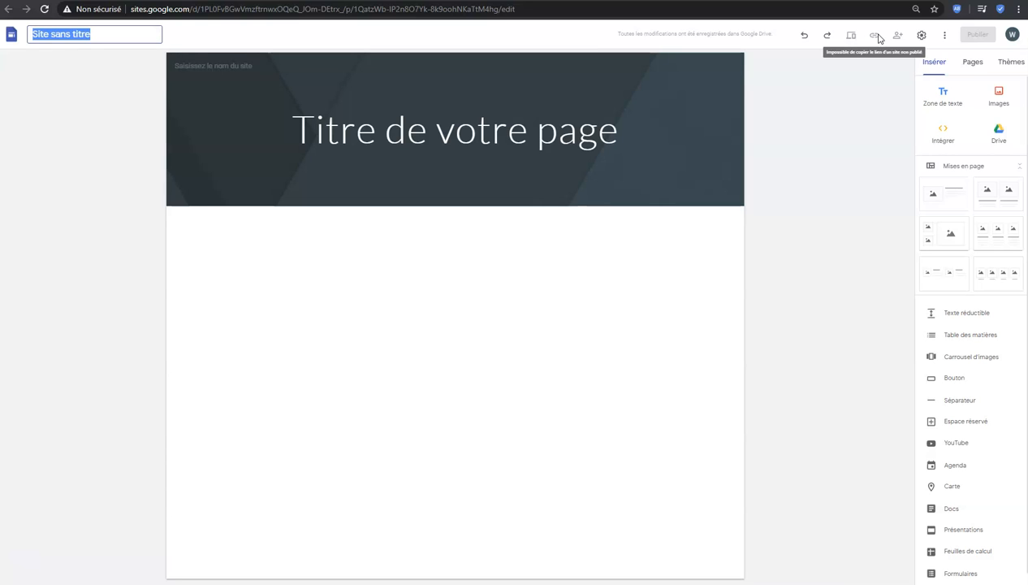
pyautogui.click(896, 37)
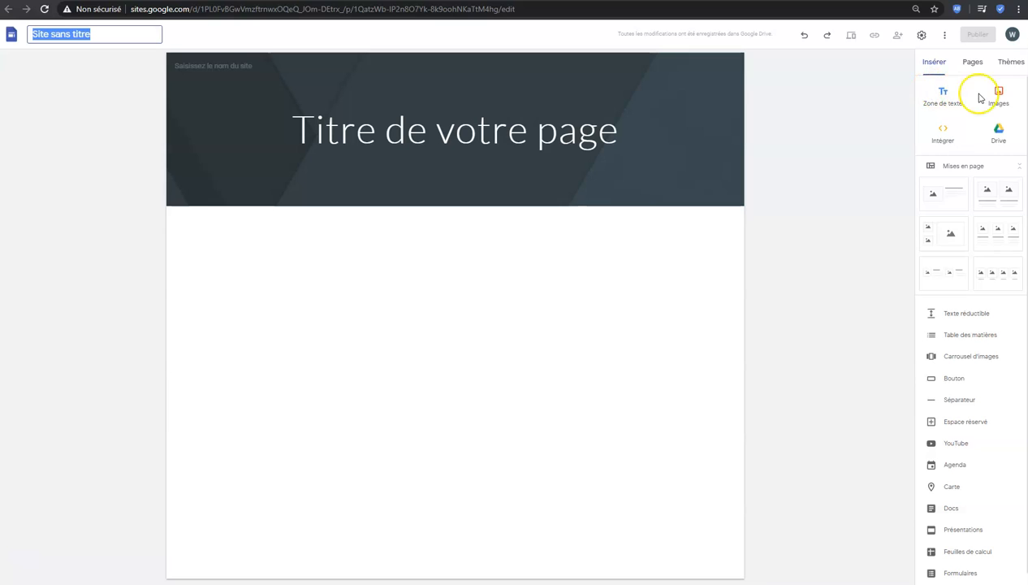
pyautogui.scroll(-1, 984, 298)
pyautogui.scroll(-1, 985, 298)
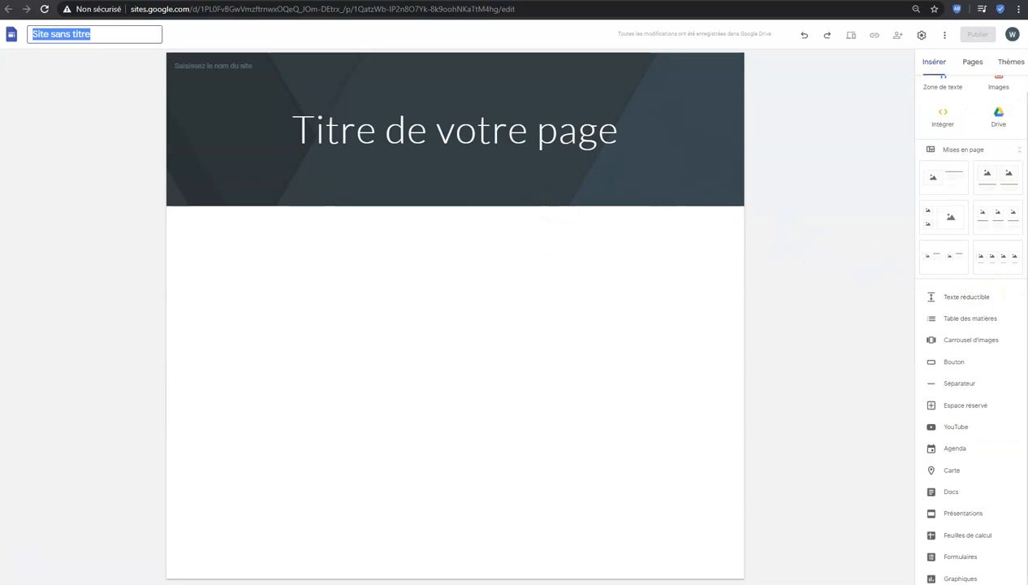
pyautogui.click(973, 62)
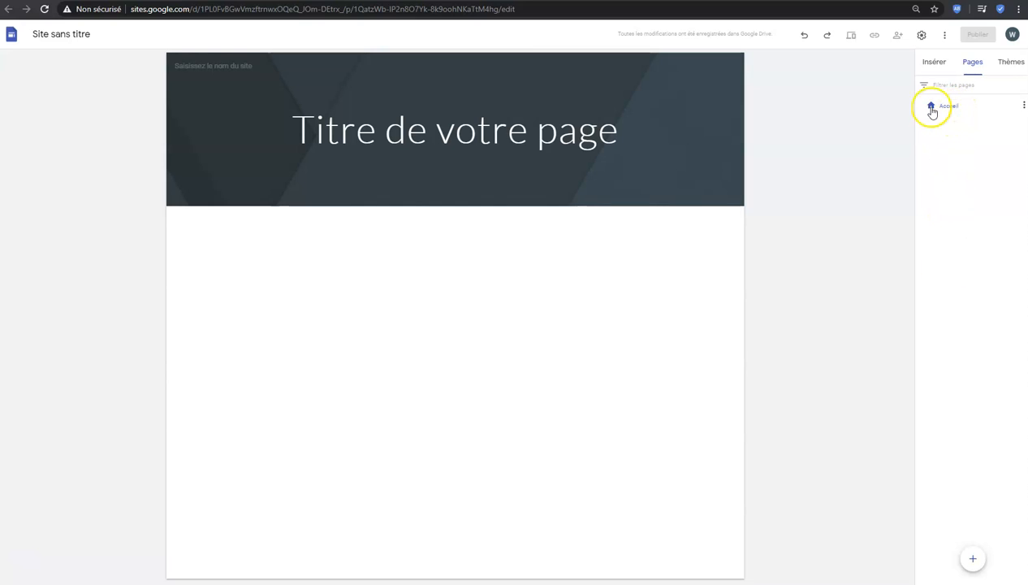
# Step: Try the Diplomate, Vision and Niveau themes on the site, and apply the Impression theme
pyautogui.click(1006, 65)
pyautogui.click(971, 218)
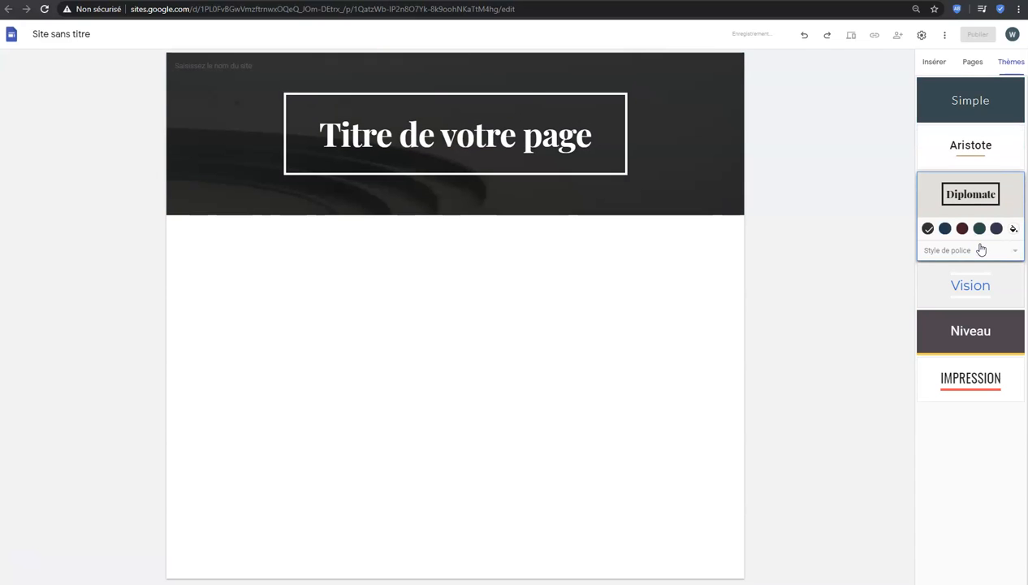
pyautogui.click(972, 285)
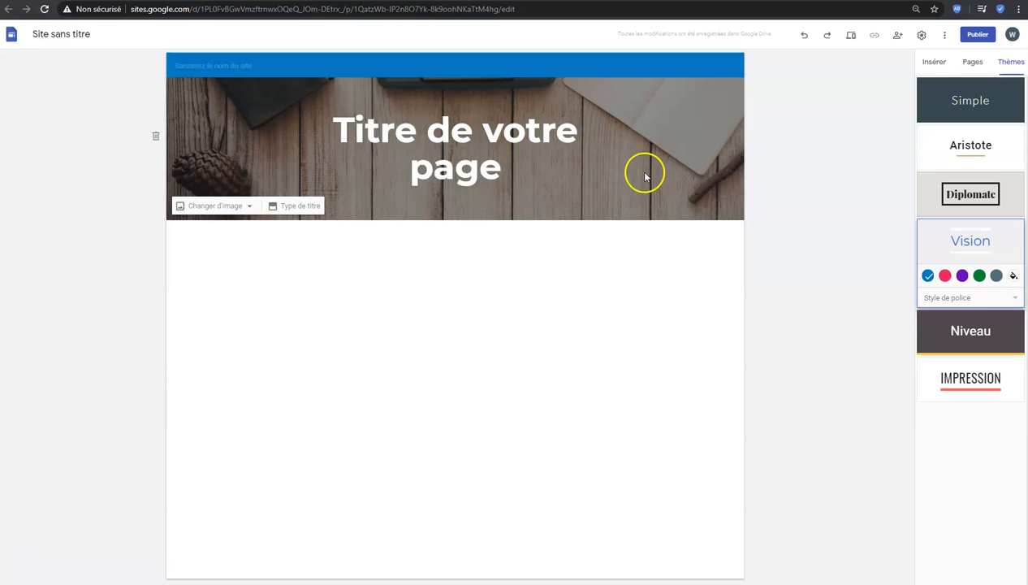
pyautogui.click(956, 335)
pyautogui.click(973, 372)
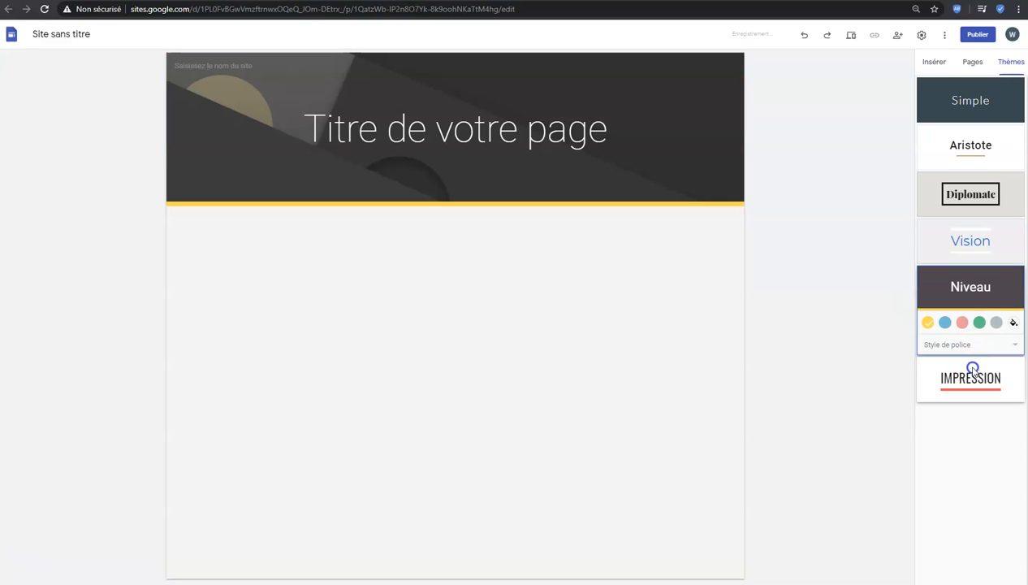
# Step: Replace the placeholder page title in the header with "ACCUEIL"
pyautogui.click(939, 65)
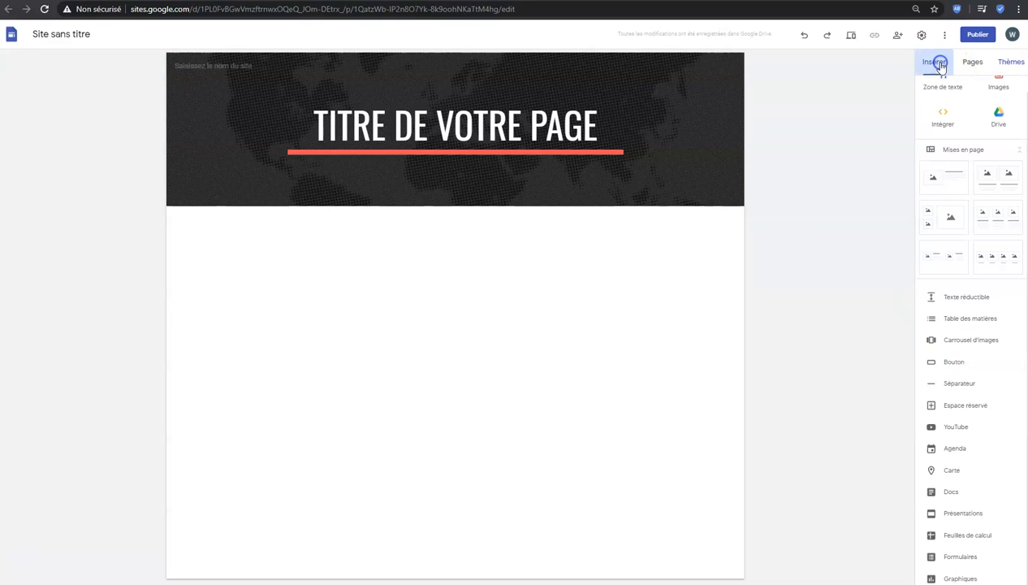
pyautogui.click(488, 124)
pyautogui.moveTo(601, 123); pyautogui.dragTo(303, 113)
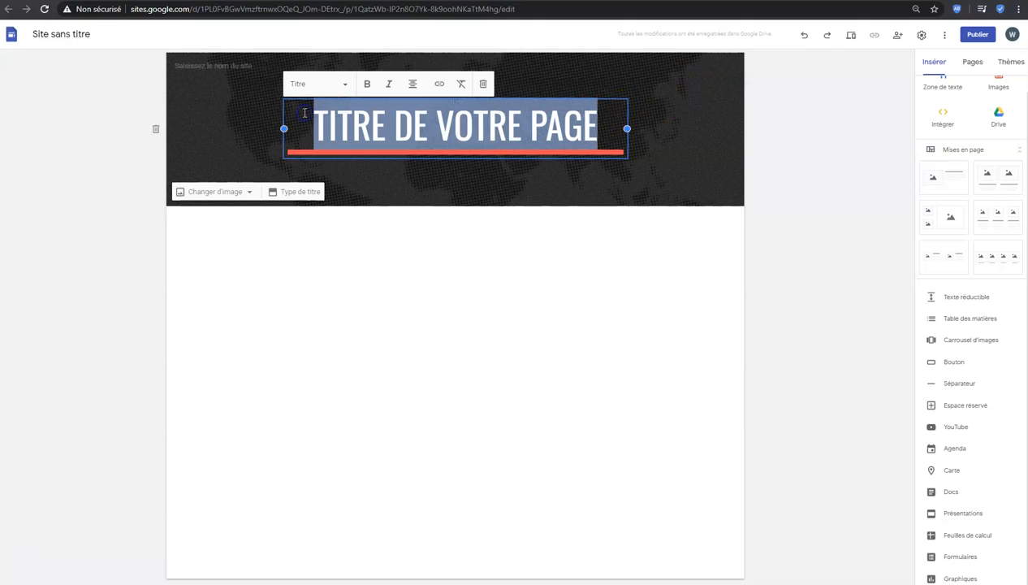
pyautogui.write('ACCUEIL')
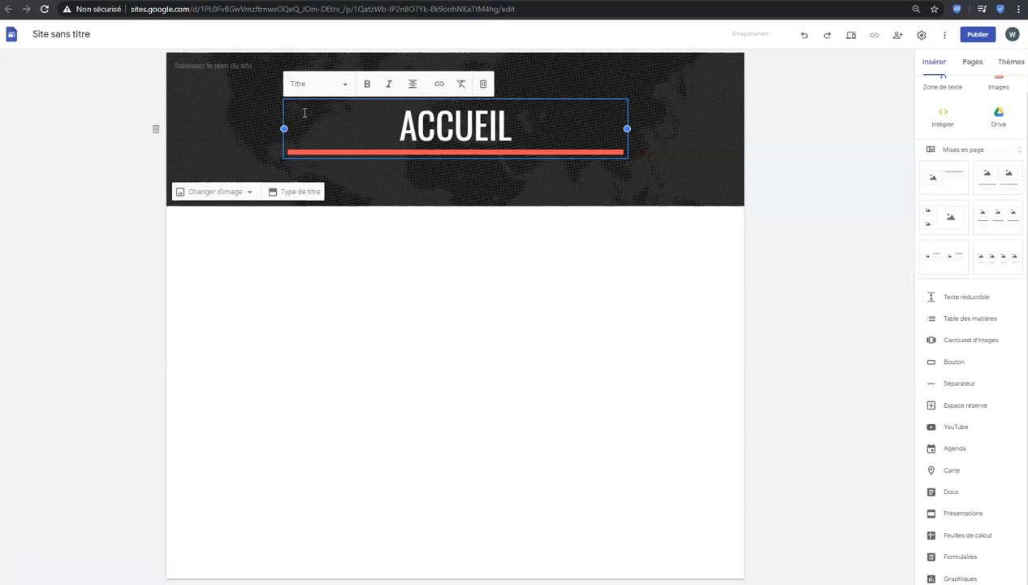
pyautogui.click(358, 235)
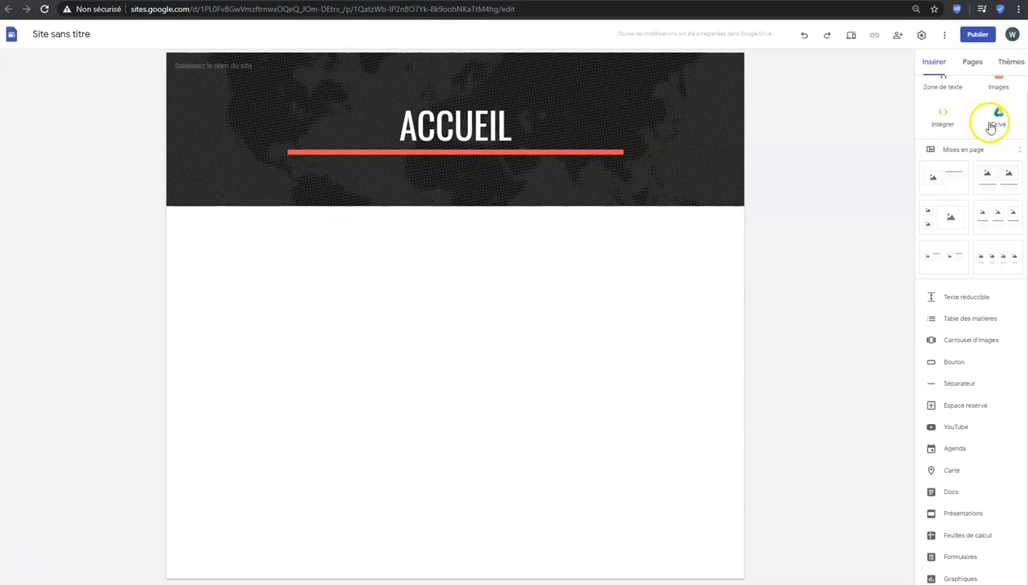
pyautogui.scroll(1, 991, 126)
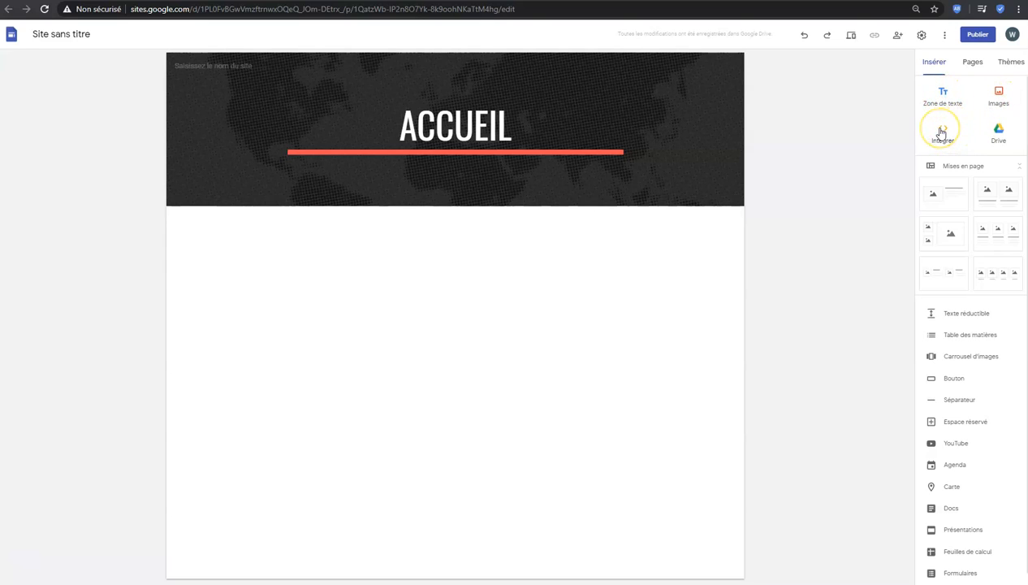
pyautogui.click(1000, 139)
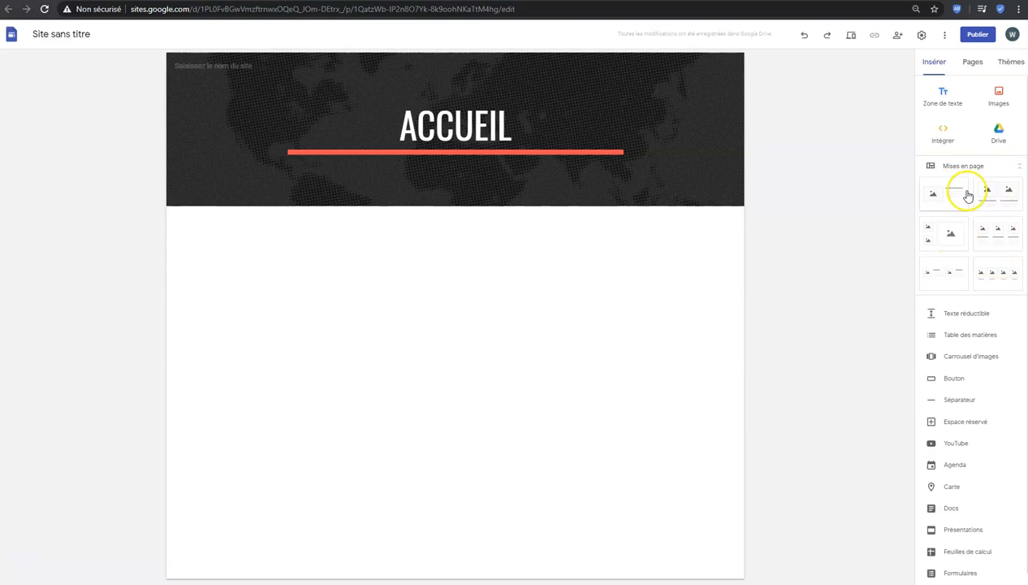
pyautogui.scroll(-1, 976, 254)
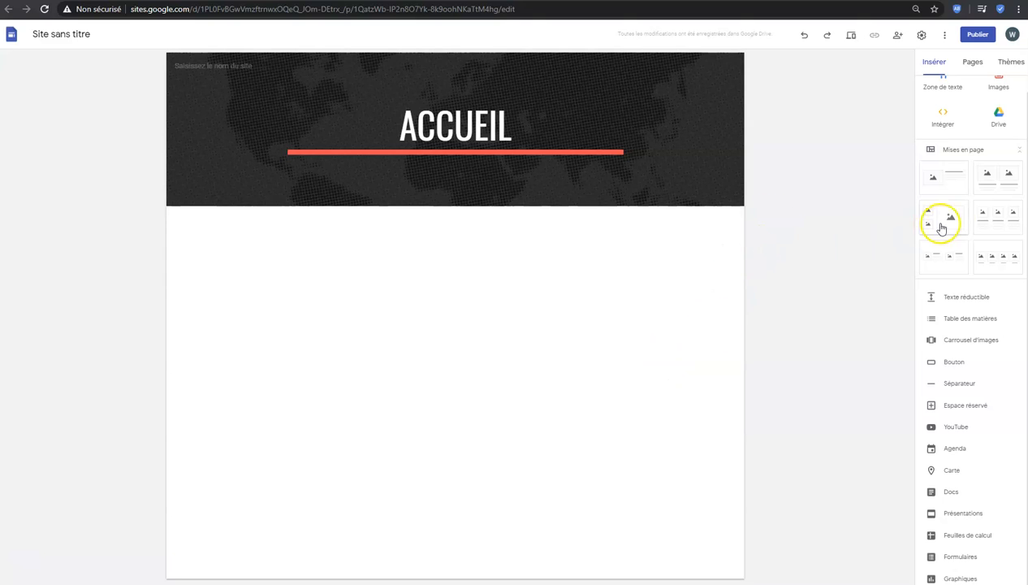
# Step: Insert a text box below the header containing "Bonjour" and, on a second line, "voici ma première page"
pyautogui.scroll(1, 950, 225)
pyautogui.click(948, 99)
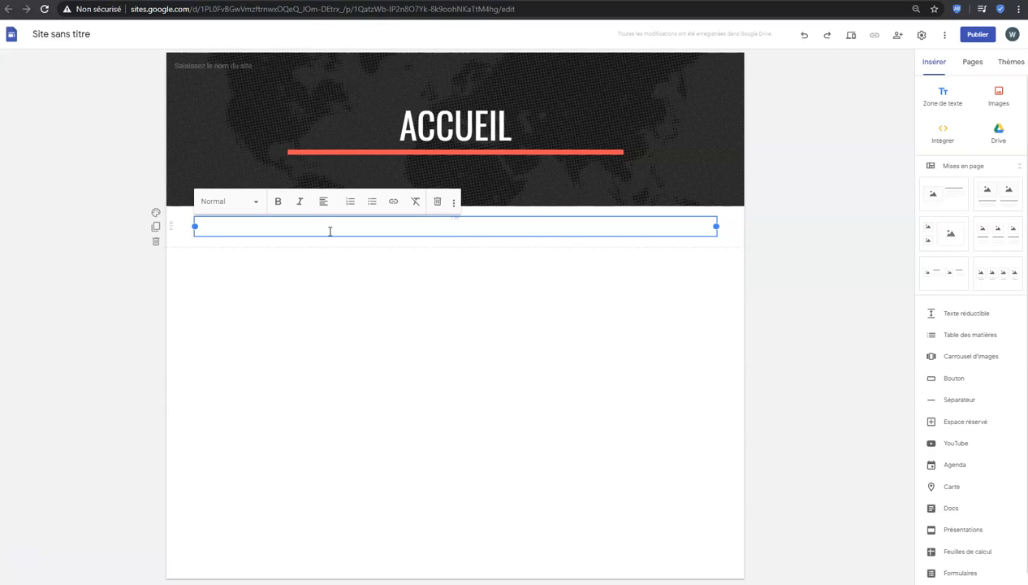
pyautogui.write('Bonjour')
pyautogui.press('Return')
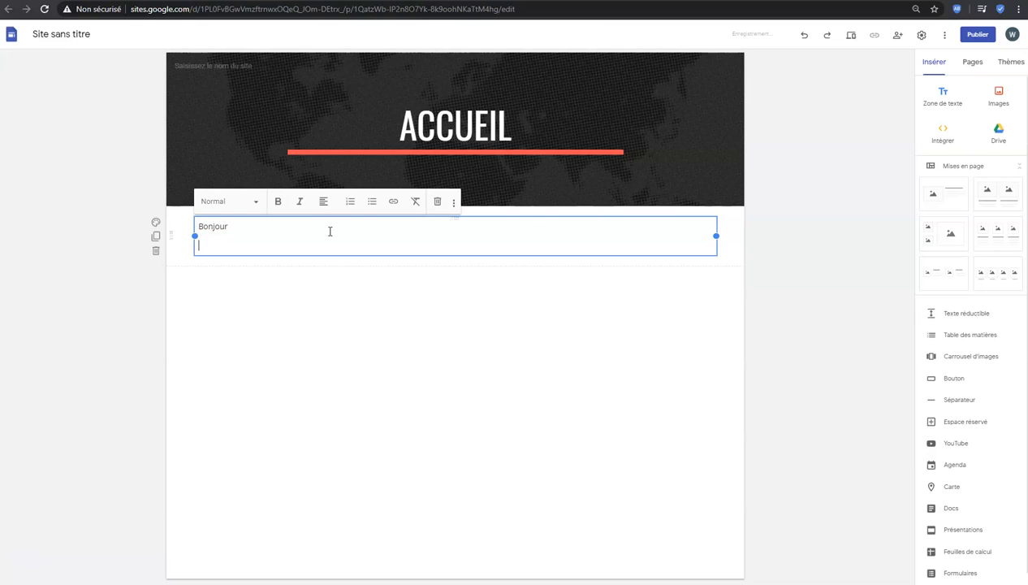
pyautogui.write('ci ma première page')
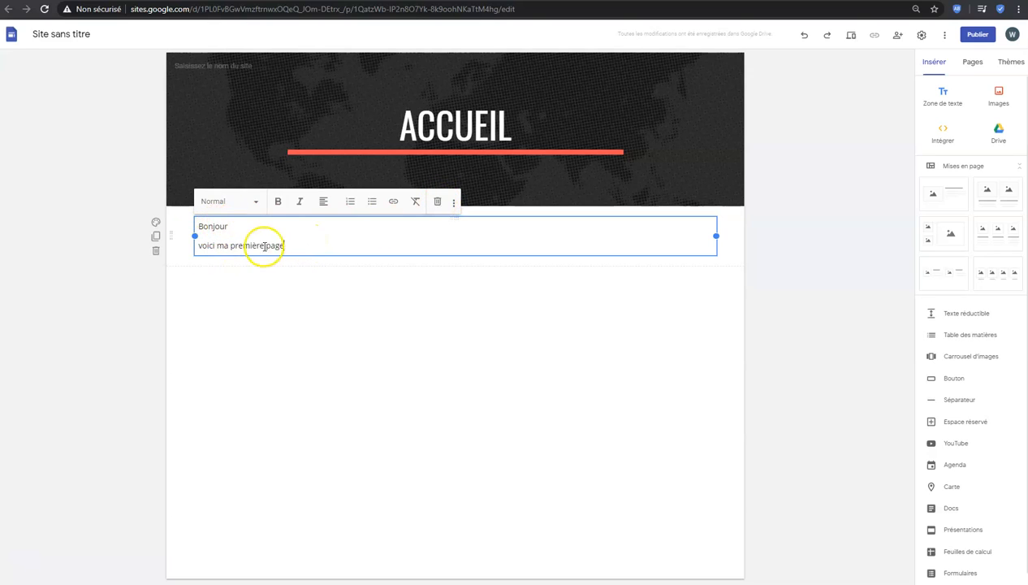
# Step: Try the Titre style on the "Bonjour" line of the text box, and set it to Sous-titre
pyautogui.moveTo(298, 243); pyautogui.dragTo(197, 244)
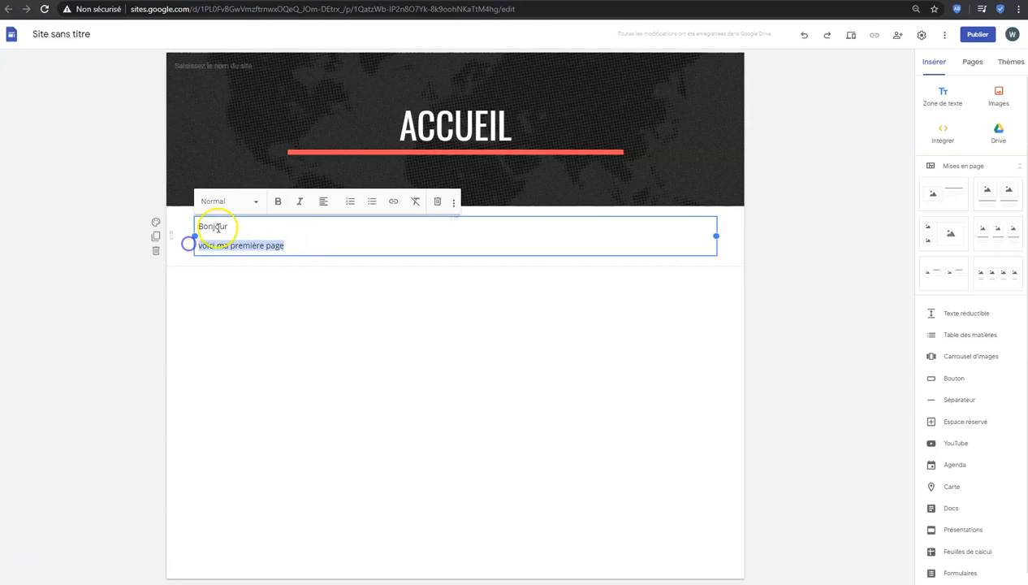
pyautogui.click(226, 223)
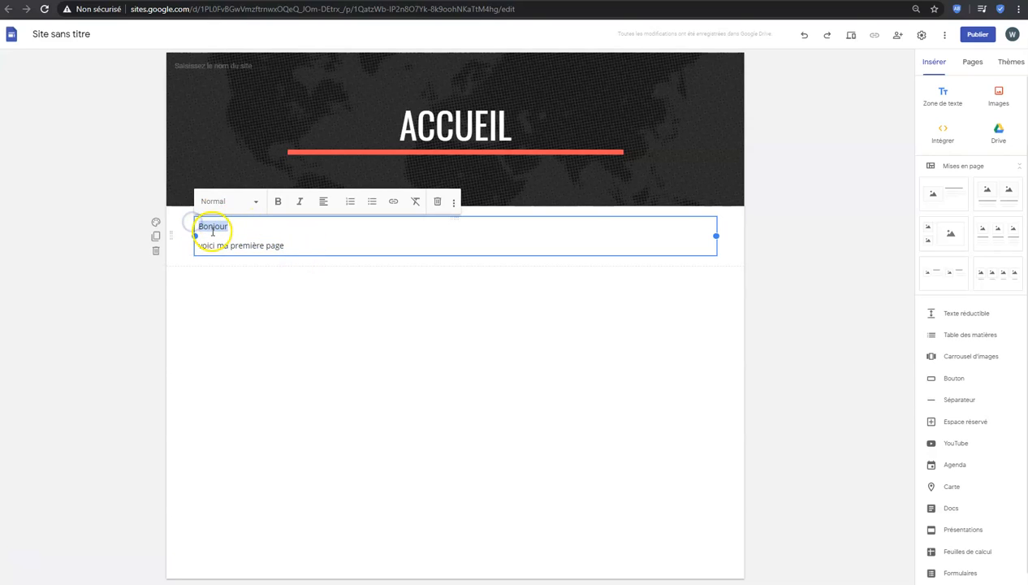
pyautogui.click(255, 203)
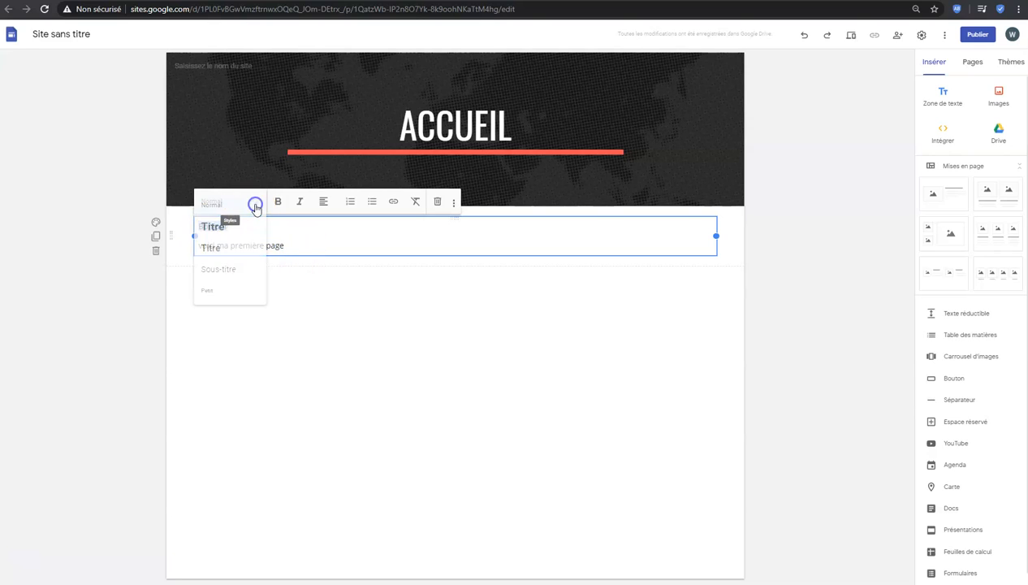
pyautogui.click(214, 229)
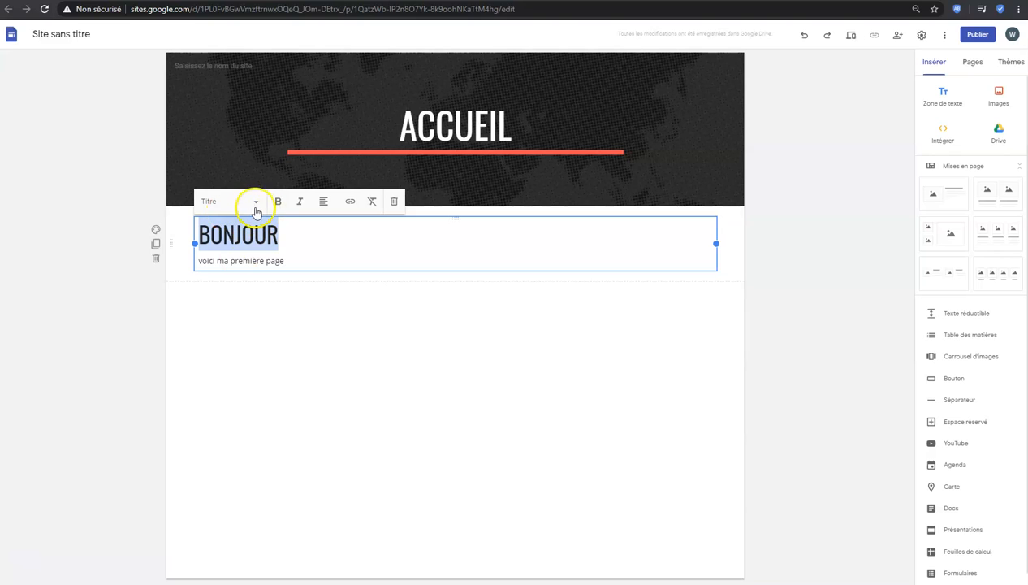
pyautogui.click(255, 210)
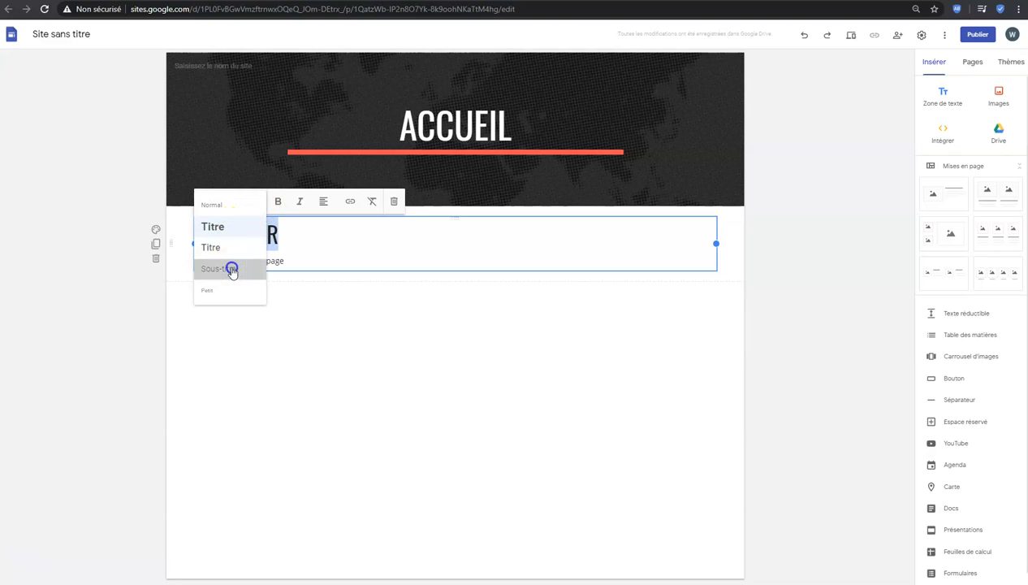
pyautogui.click(232, 269)
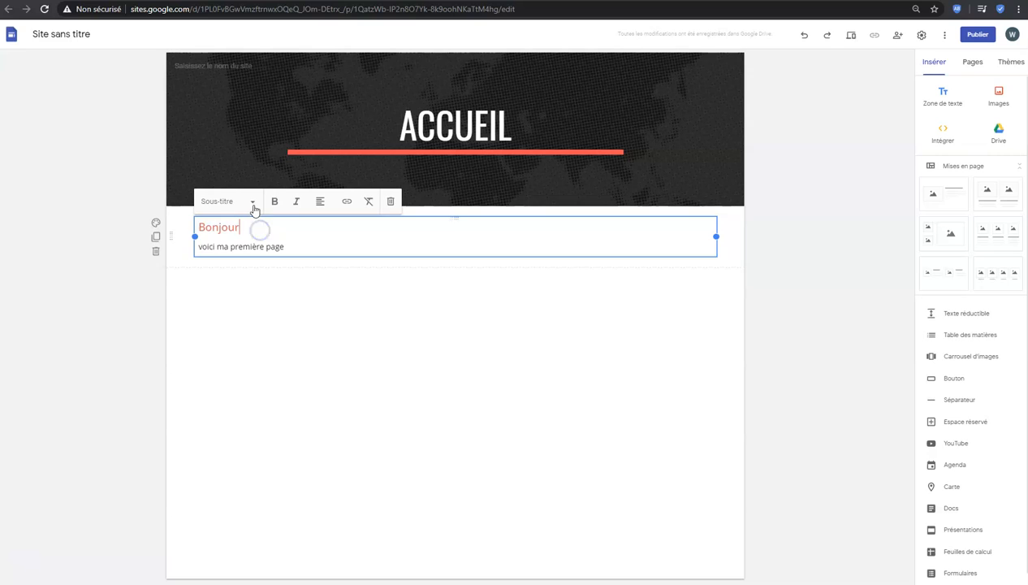
pyautogui.click(254, 210)
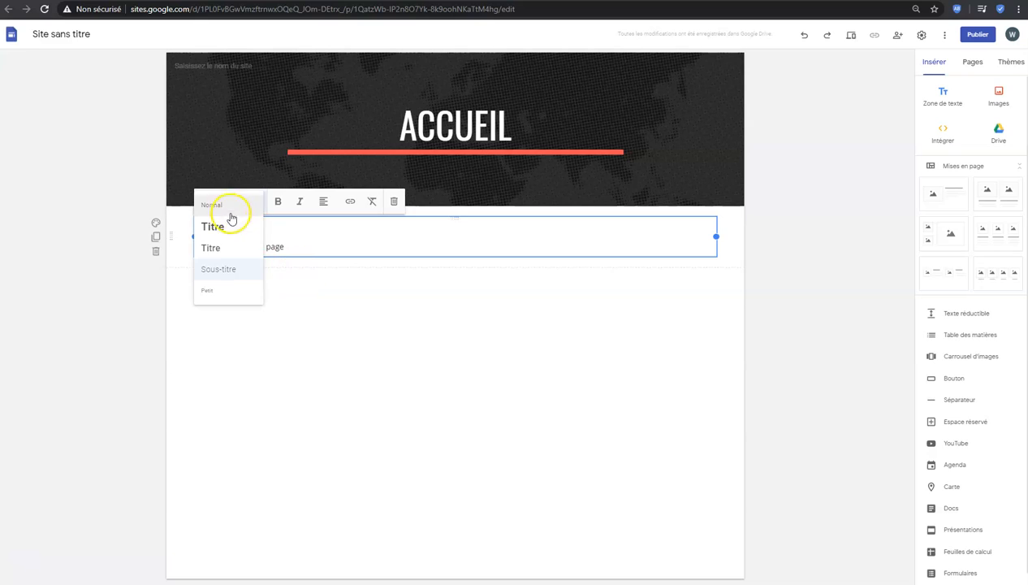
pyautogui.click(301, 269)
pyautogui.click(235, 247)
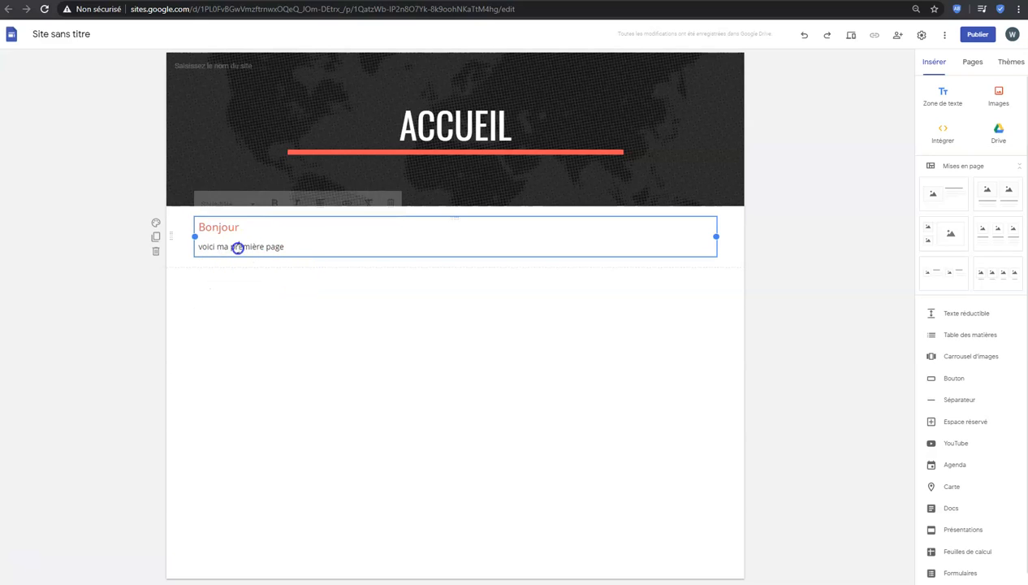
# Step: Duplicate the "Bonjour" text section and change the copy's heading to "Au revoir"
pyautogui.moveTo(301, 245); pyautogui.dragTo(183, 245)
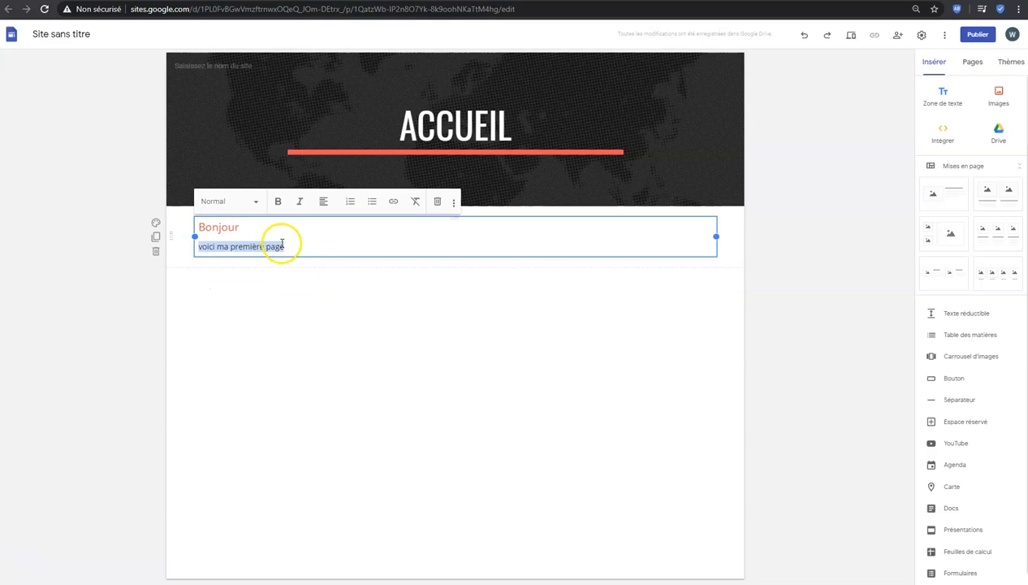
pyautogui.click(154, 238)
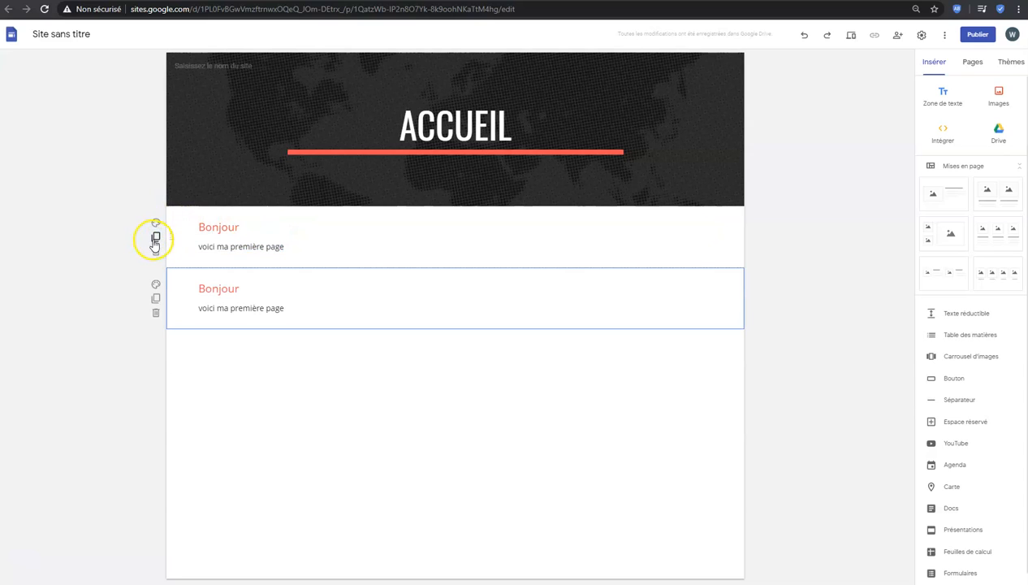
pyautogui.click(228, 308)
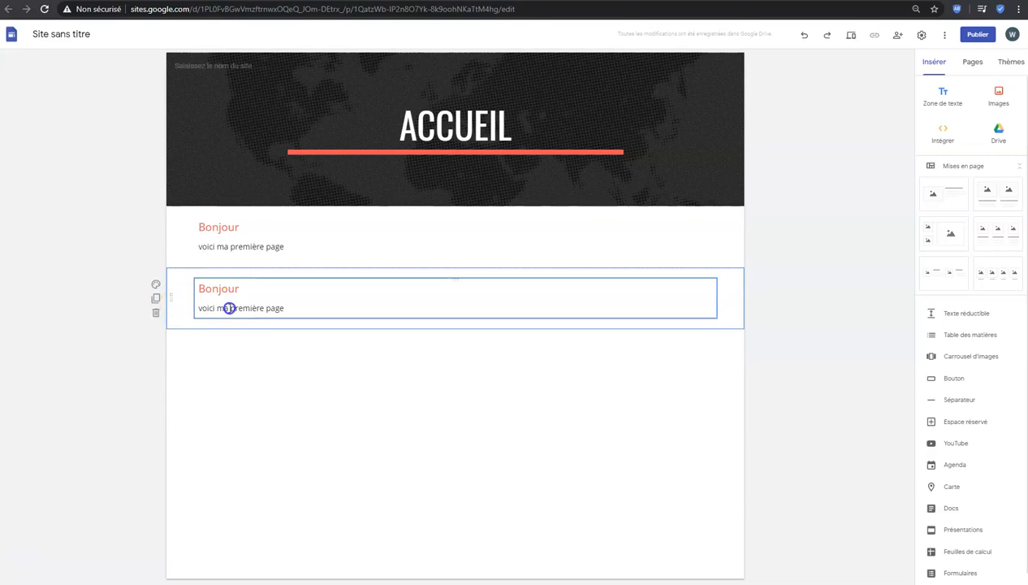
pyautogui.doubleClick(228, 288)
pyautogui.write('Au revoir')
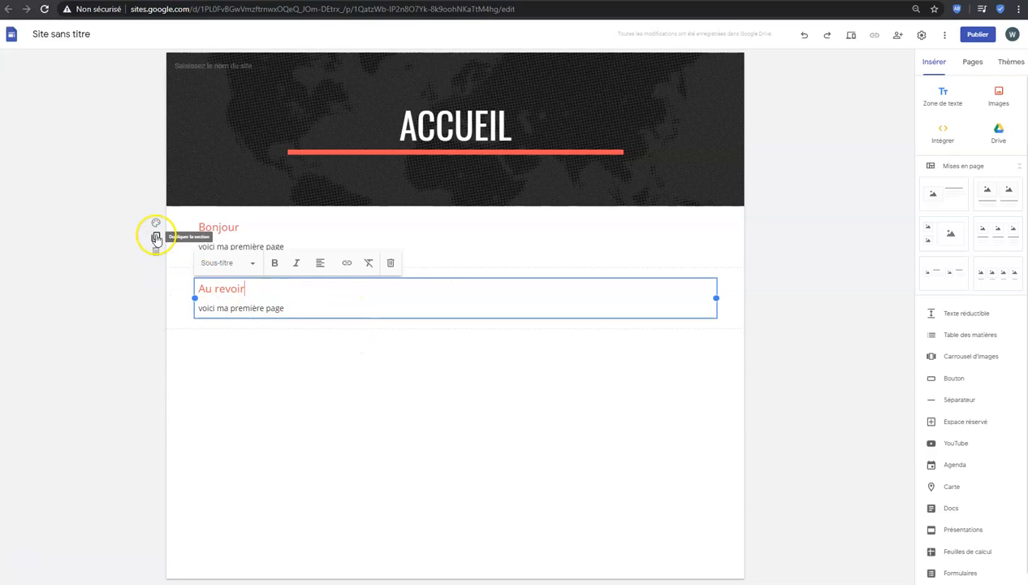
# Step: Try the Mise en valeur 1 background on the "Bonjour" section, and set it to Mise en valeur 2
pyautogui.click(157, 223)
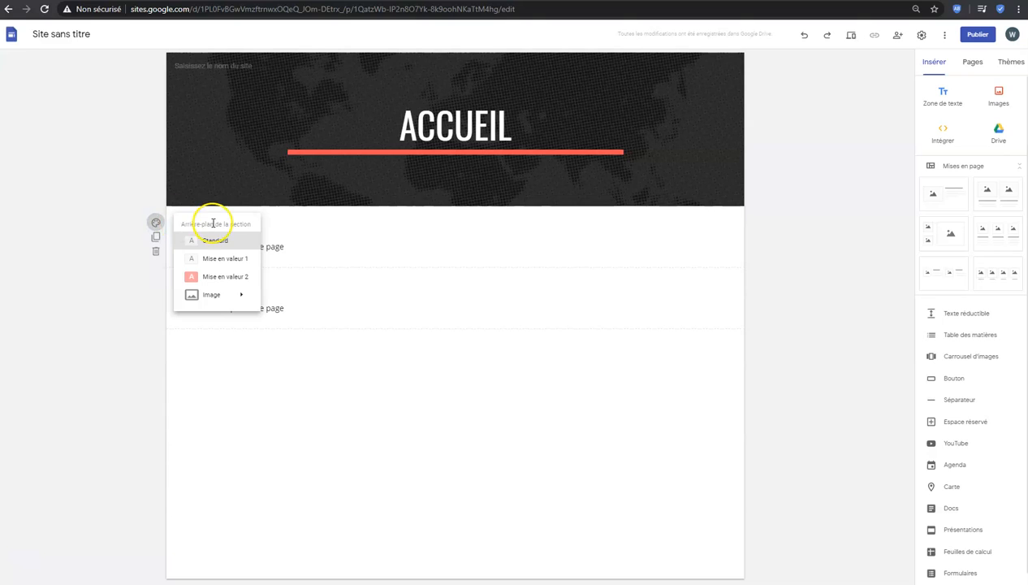
pyautogui.click(312, 245)
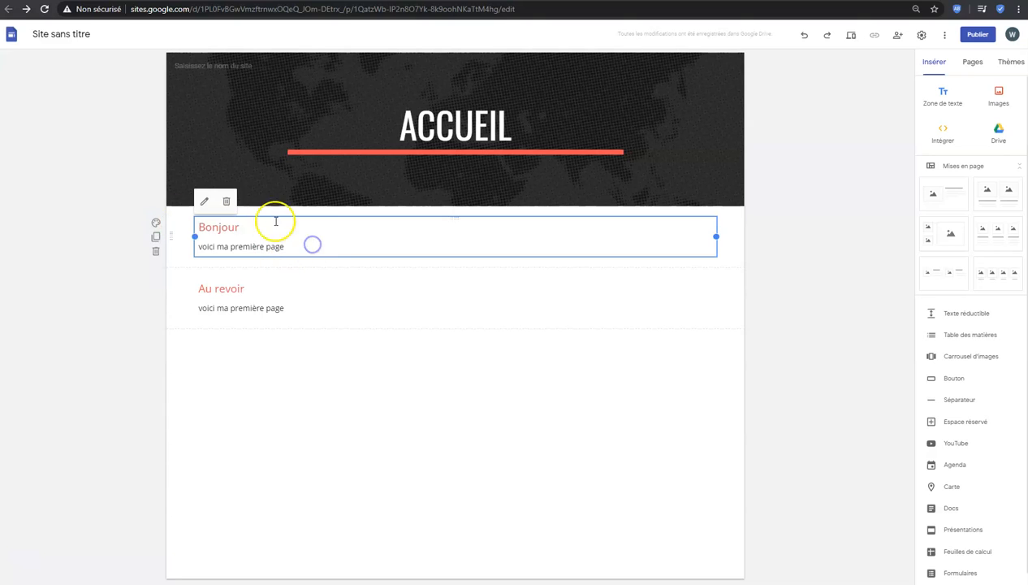
pyautogui.click(157, 224)
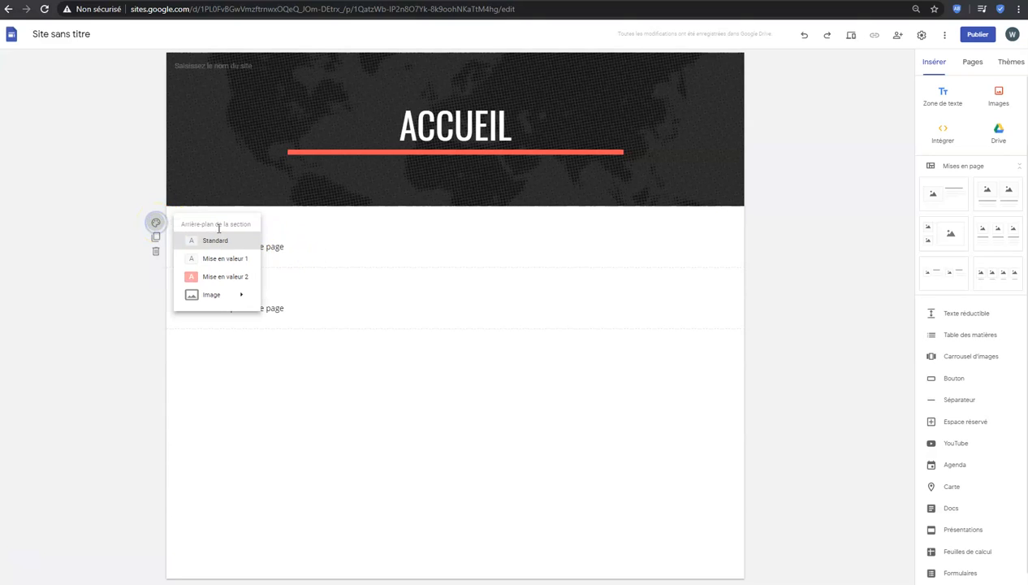
pyautogui.click(221, 260)
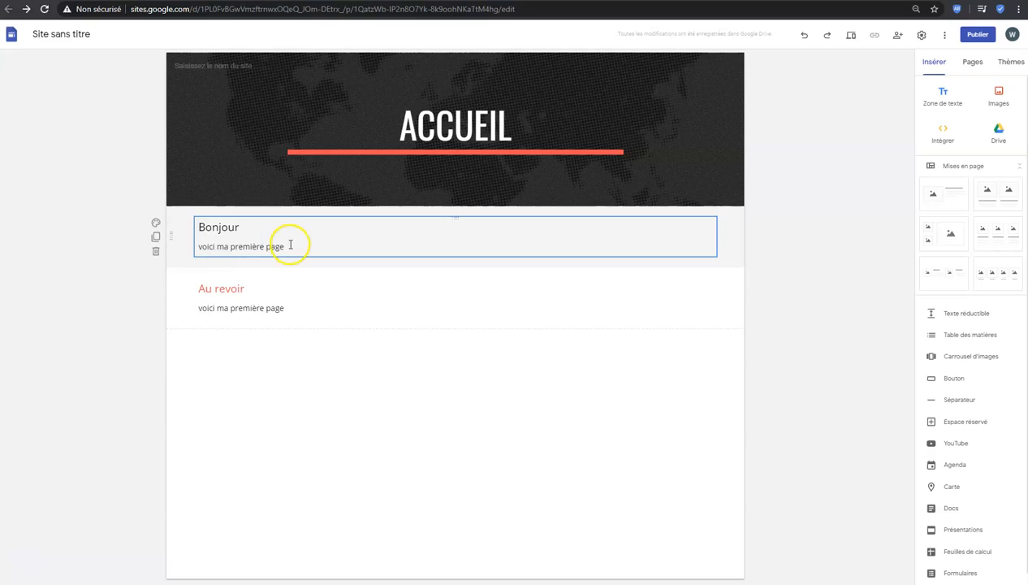
pyautogui.click(156, 222)
pyautogui.click(201, 277)
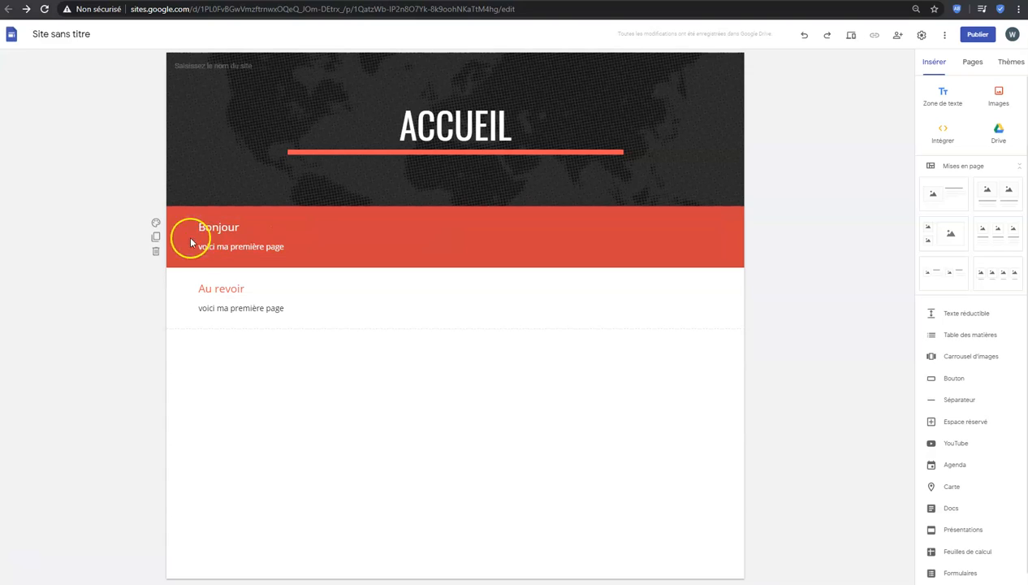
pyautogui.click(156, 223)
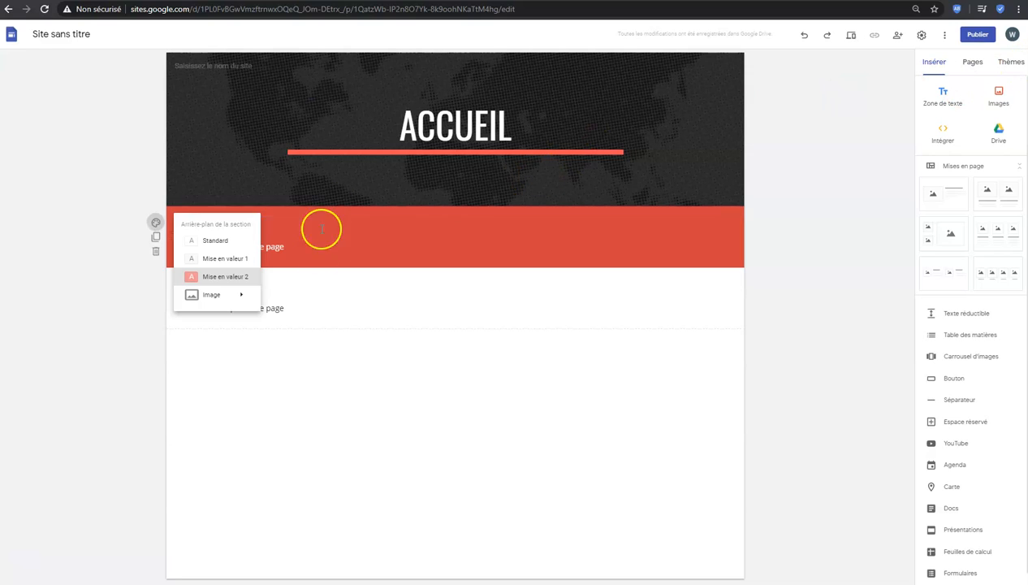
# Step: Apply the Simple theme to the site and delete the "Au revoir" section
pyautogui.click(1010, 64)
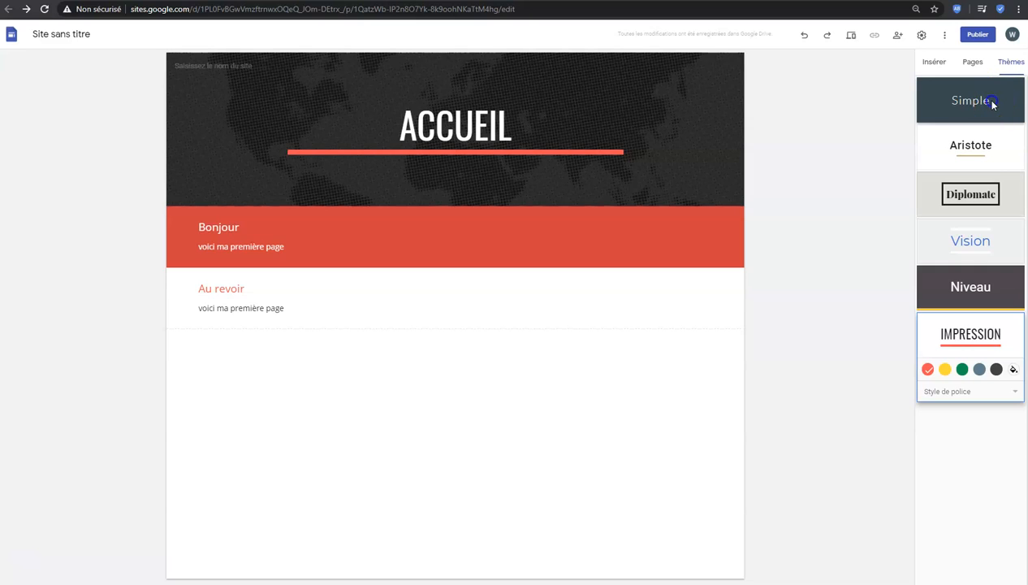
pyautogui.click(993, 102)
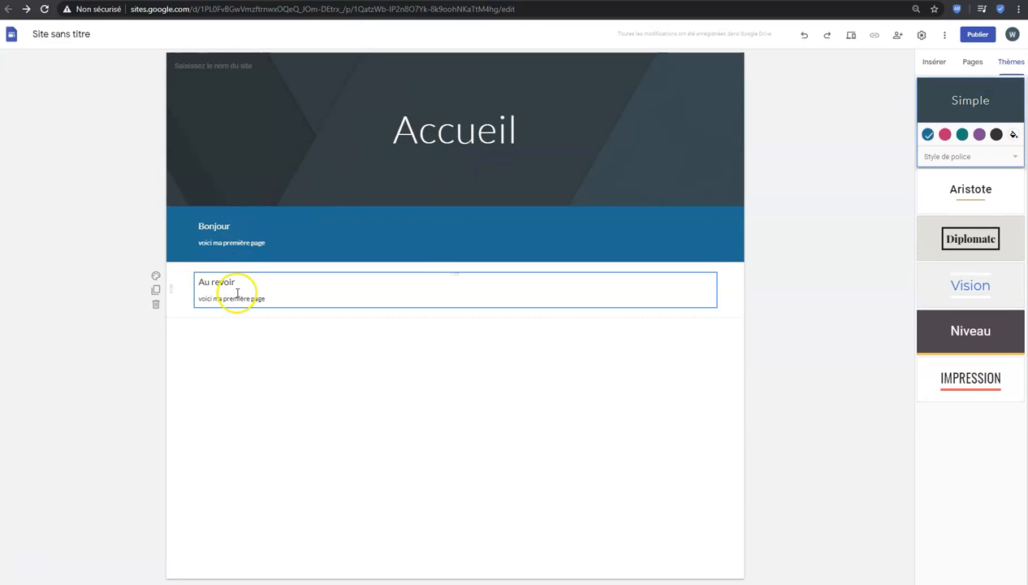
pyautogui.click(156, 307)
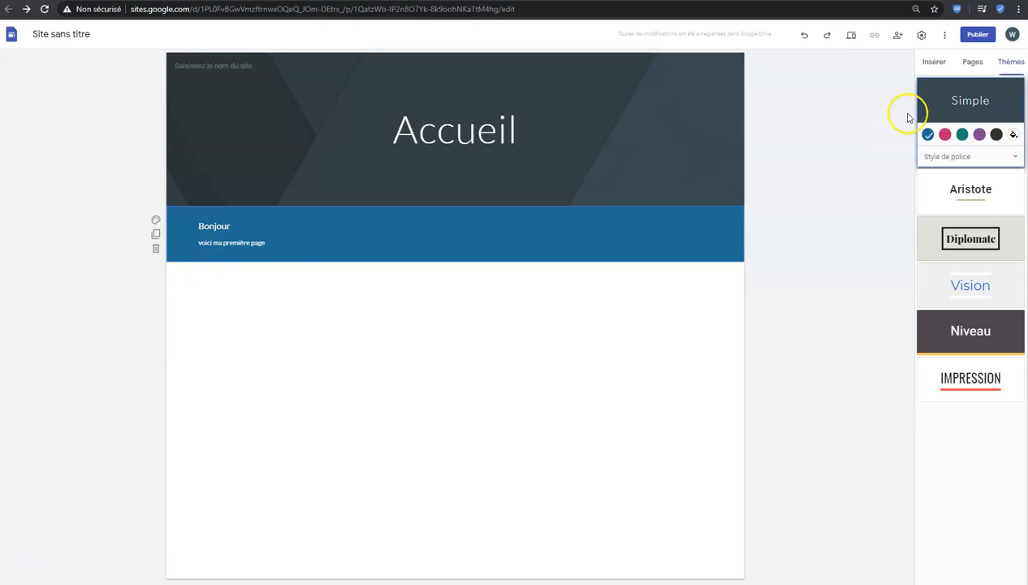
# Step: Start inserting an existing image and browse the recent pictures stored in Google Drive
pyautogui.click(934, 62)
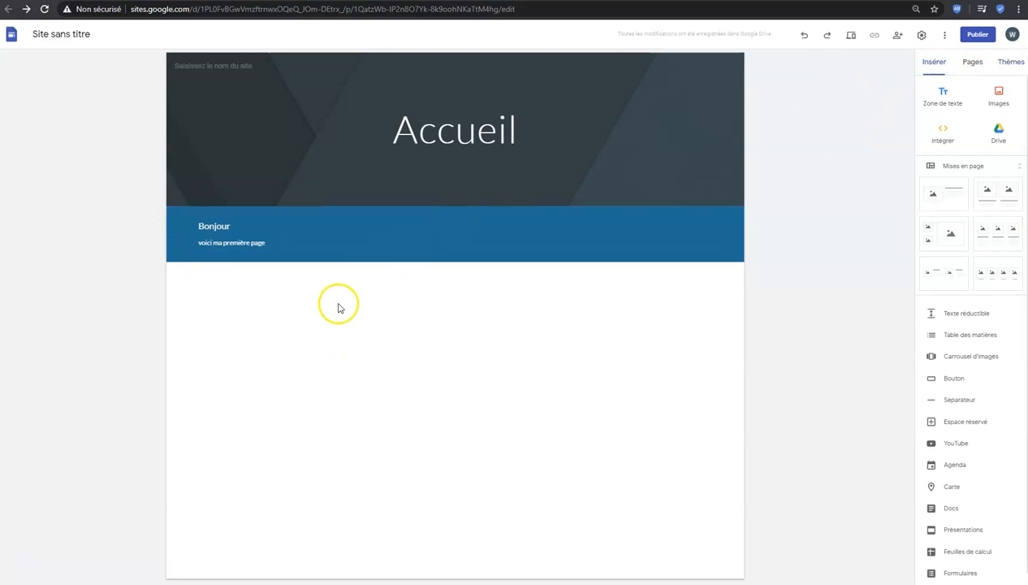
pyautogui.click(1001, 97)
pyautogui.click(1002, 130)
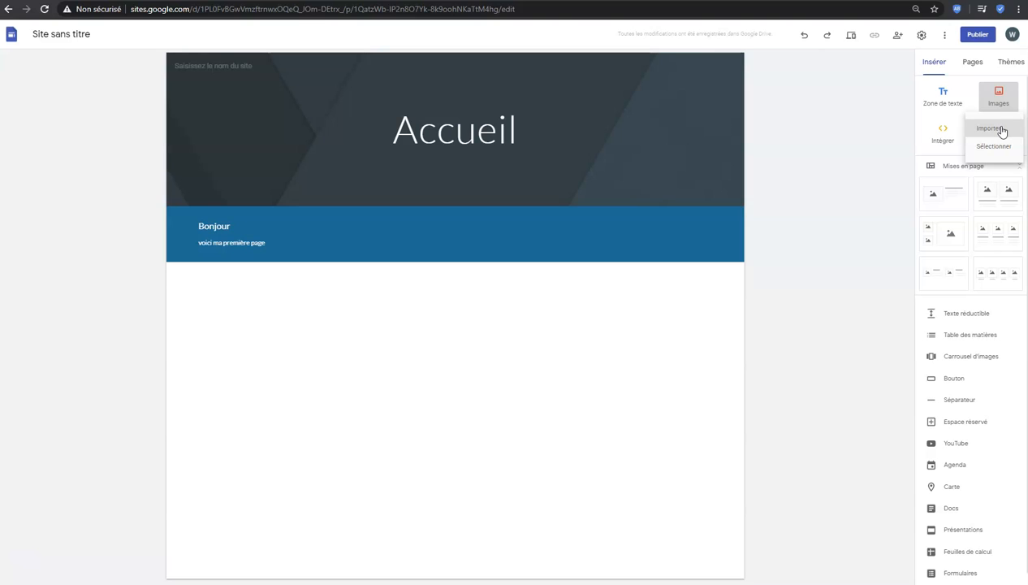
pyautogui.click(1007, 148)
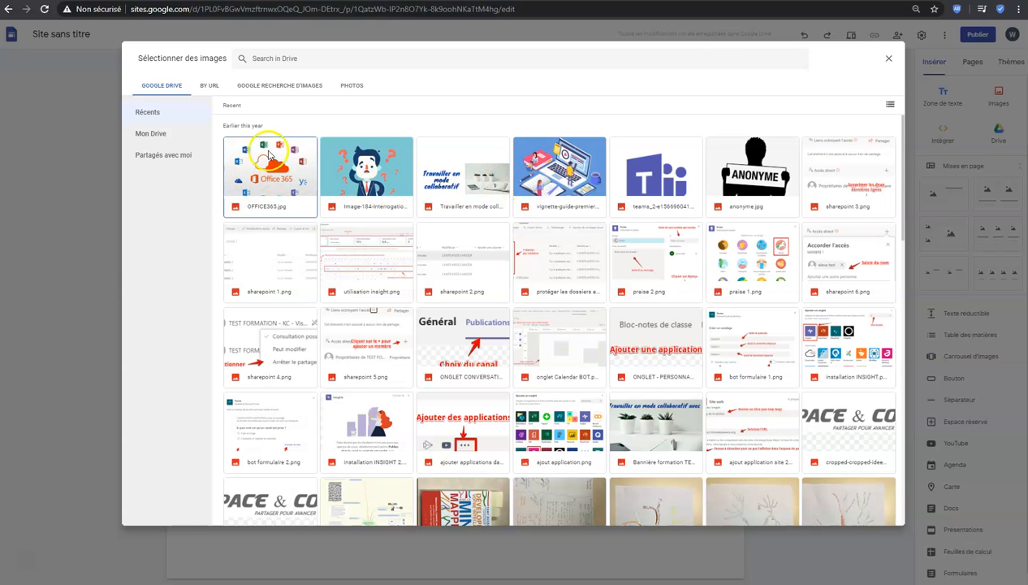
pyautogui.scroll(-3, 658, 302)
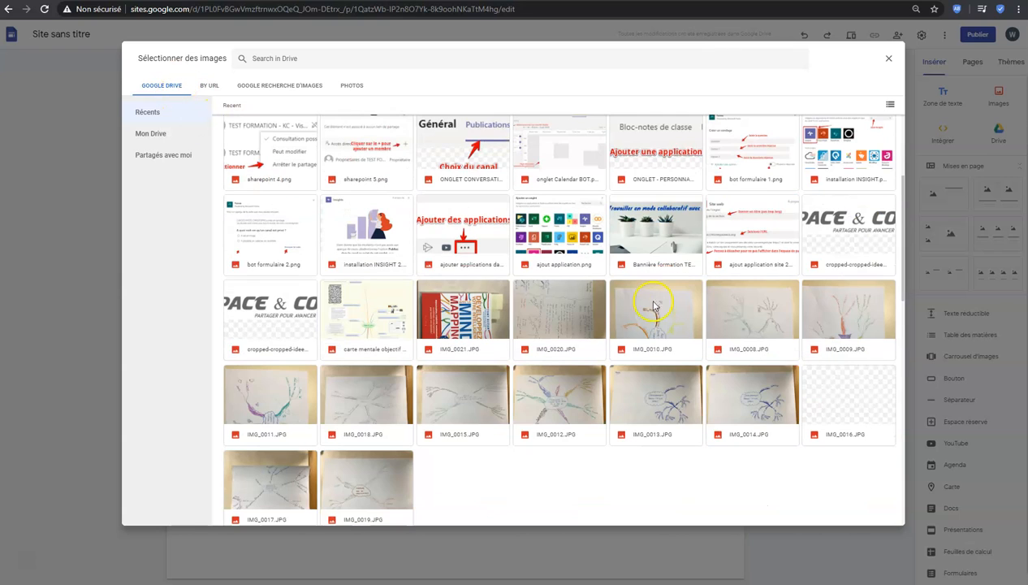
pyautogui.scroll(3, 641, 314)
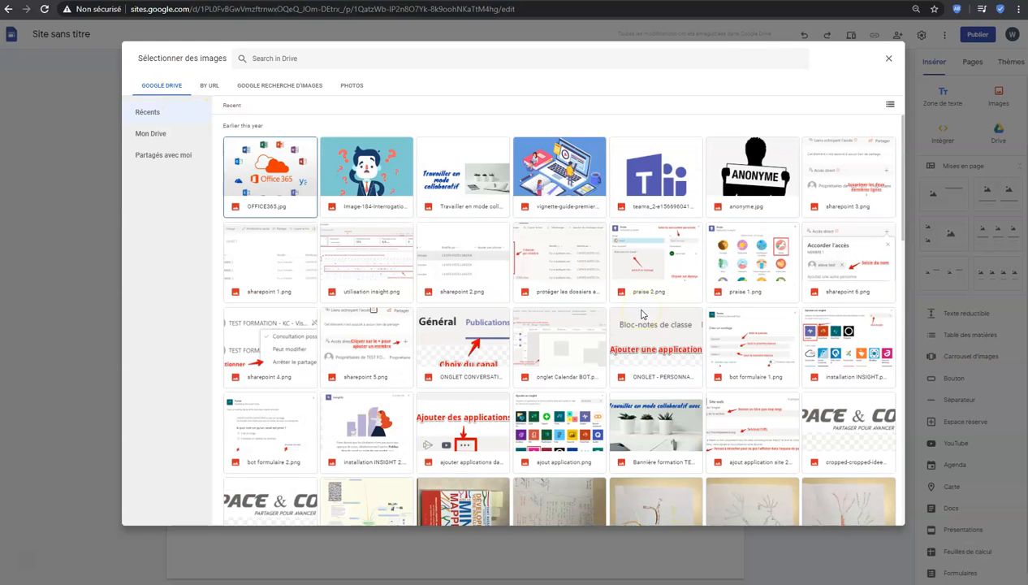
# Step: Search Google Images for "formation à distance" within the image selection
pyautogui.click(285, 87)
pyautogui.click(299, 59)
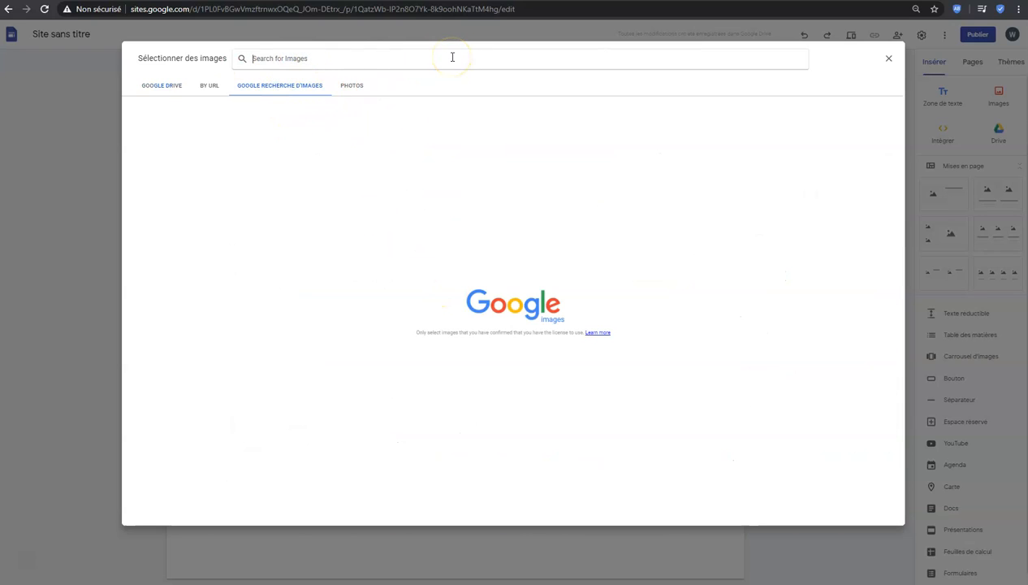
pyautogui.write('formation')
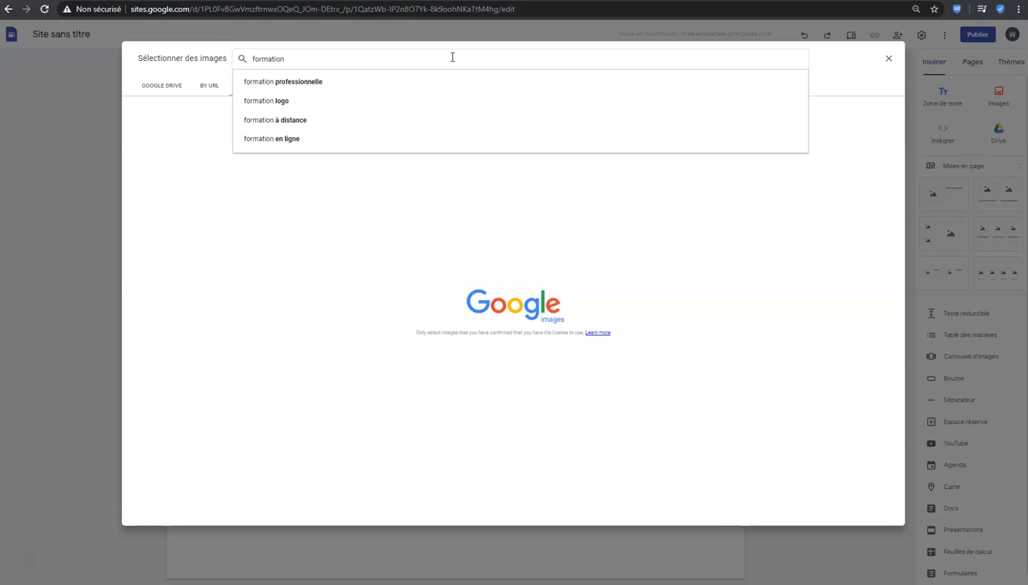
pyautogui.click(299, 120)
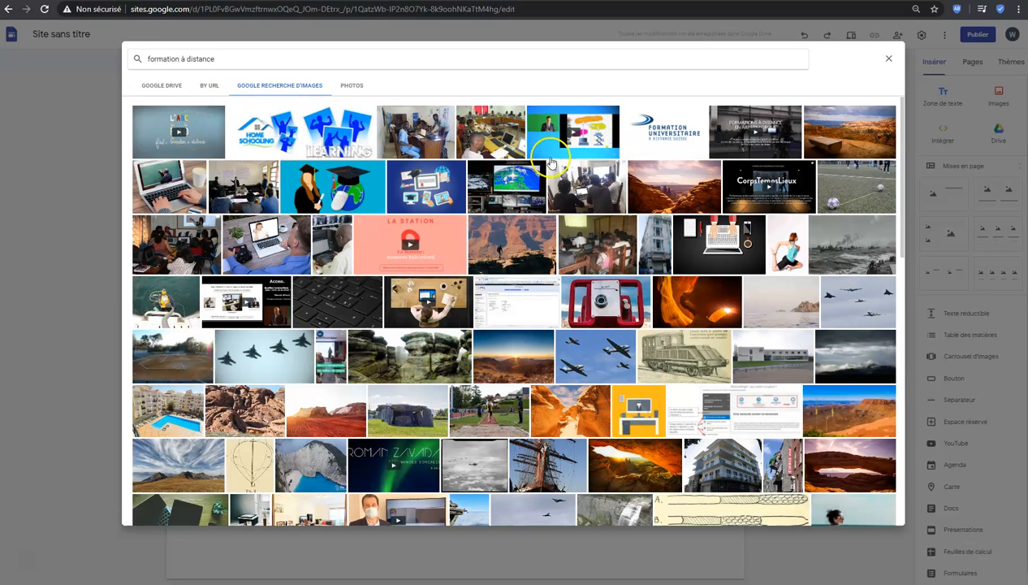
# Step: Insert the graduate with globe and mouse image and the laptop, tablet and phone photo into the page
pyautogui.click(336, 188)
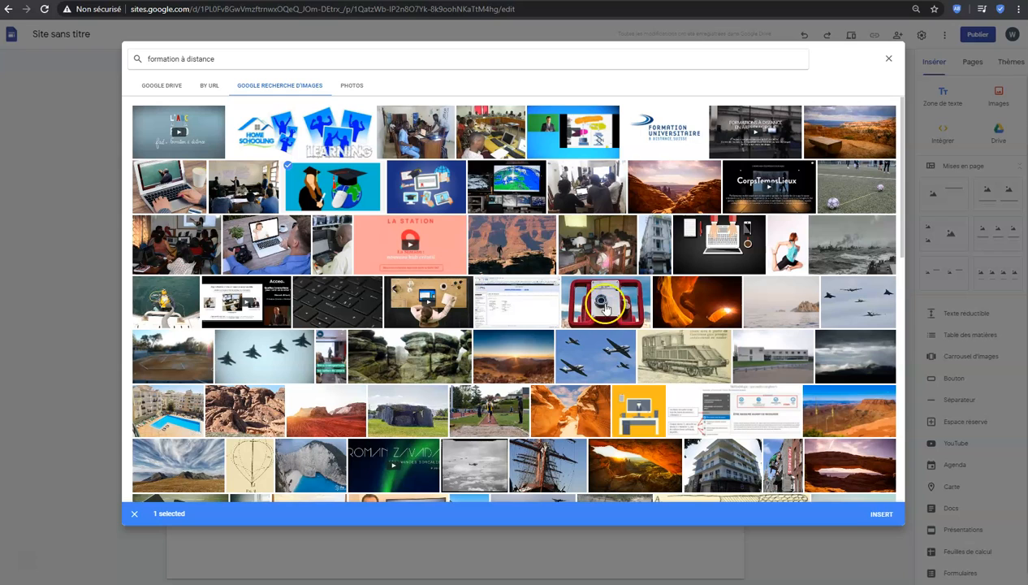
pyautogui.scroll(-1, 593, 284)
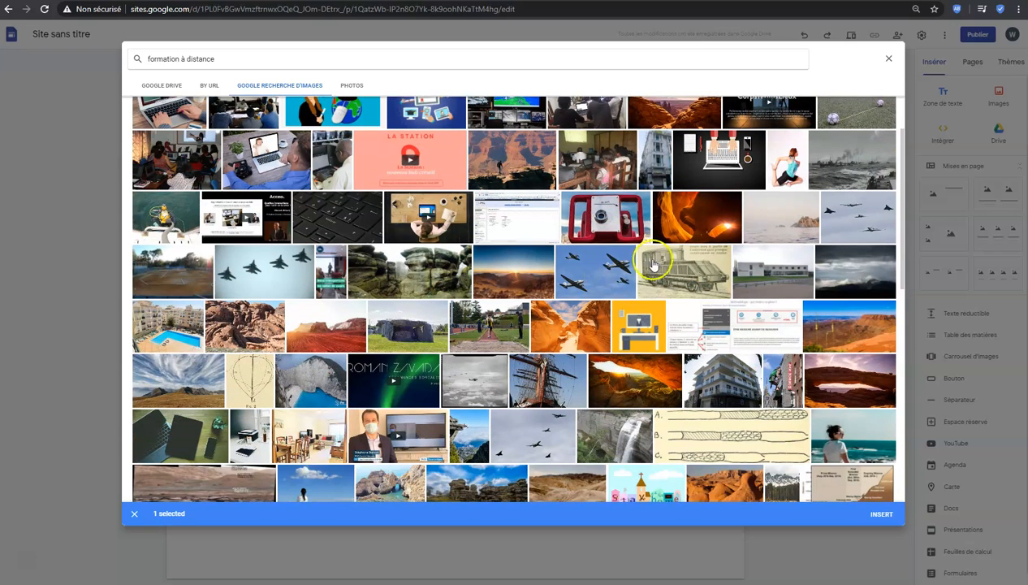
pyautogui.scroll(-2, 776, 260)
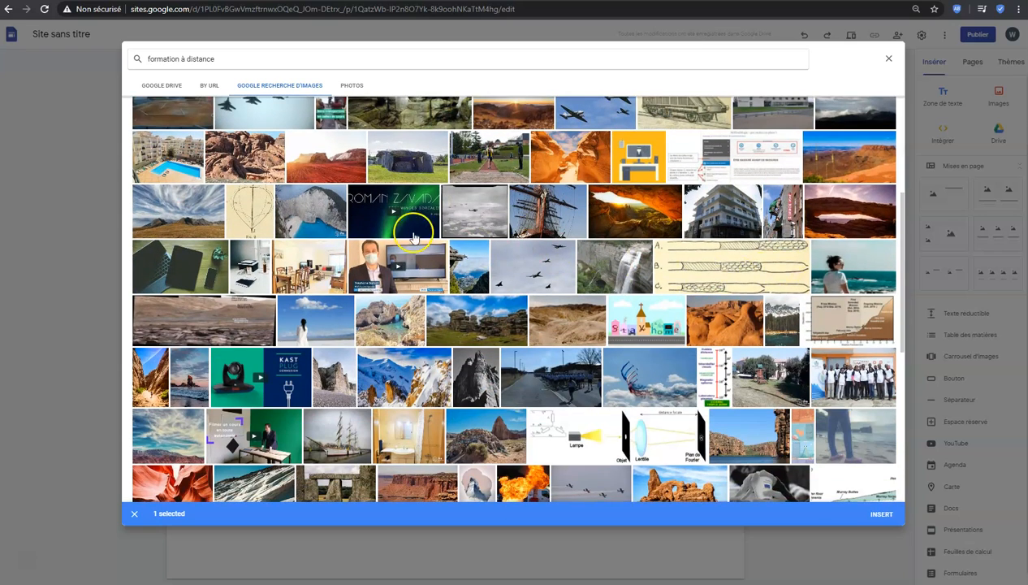
pyautogui.click(194, 266)
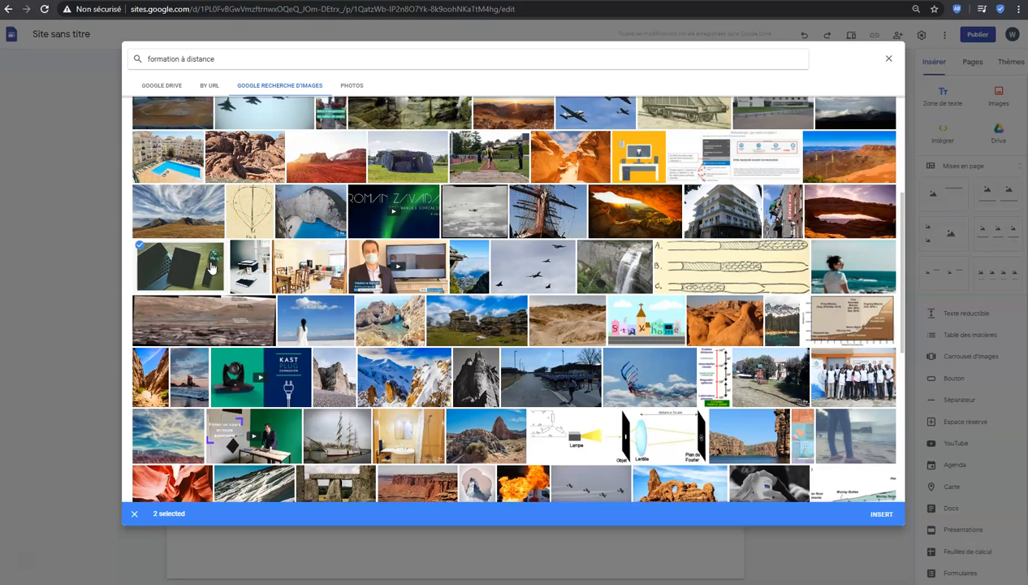
pyautogui.click(883, 514)
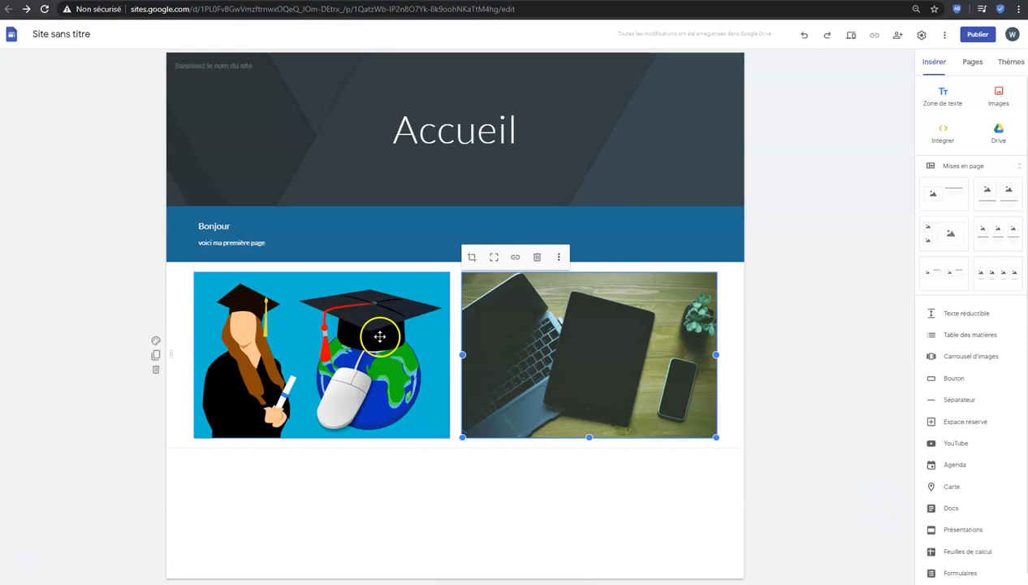
# Step: Move the laptop photo into its own section below the graduate image and centre both images on the page
pyautogui.click(480, 453)
pyautogui.moveTo(532, 351); pyautogui.dragTo(214, 484)
pyautogui.scroll(-2, 214, 484)
pyautogui.moveTo(498, 342); pyautogui.dragTo(250, 377)
pyautogui.moveTo(287, 252); pyautogui.dragTo(462, 209)
pyautogui.moveTo(365, 367); pyautogui.dragTo(479, 355)
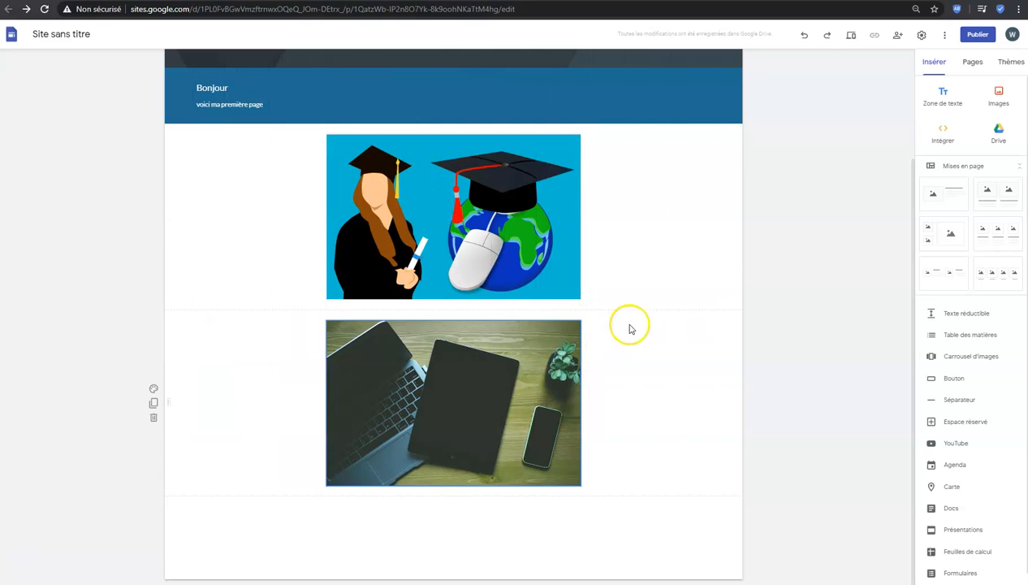
pyautogui.scroll(2, 632, 323)
pyautogui.scroll(-1, 632, 325)
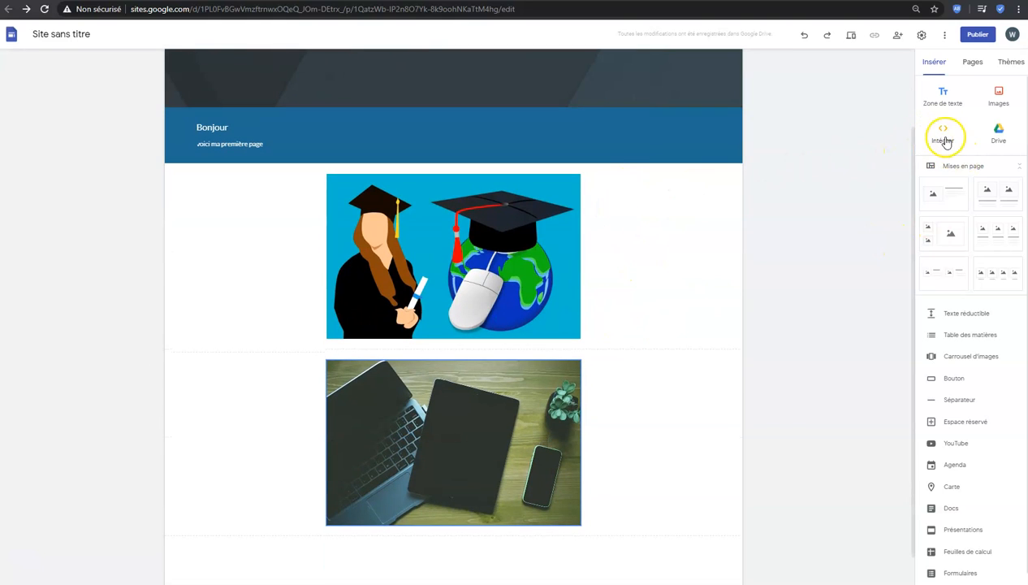
pyautogui.scroll(-1, 731, 275)
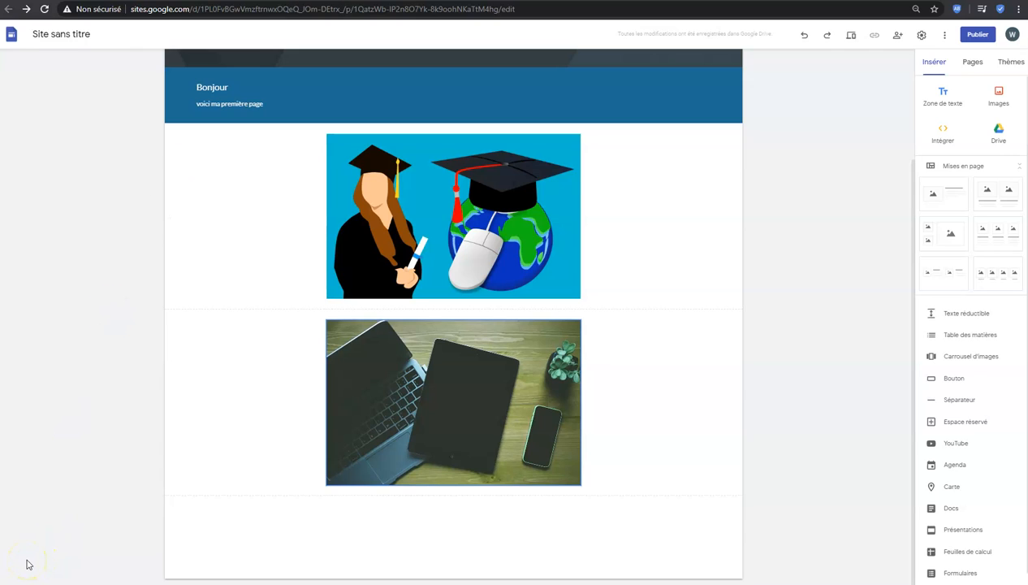
# Step: Switch to the Les Echos website in the browser and accept its cookies
pyautogui.click(27, 562)
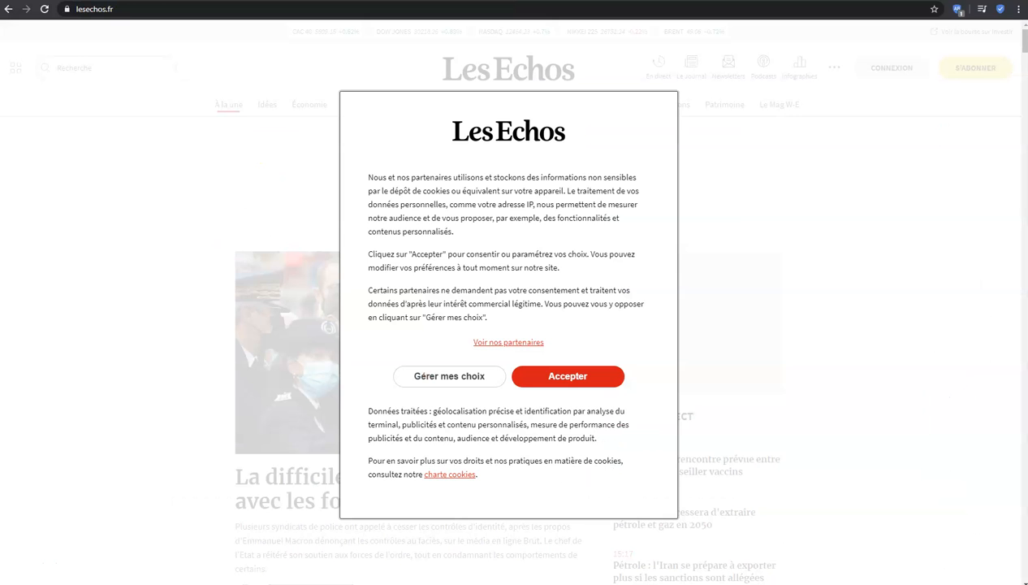
pyautogui.click(579, 378)
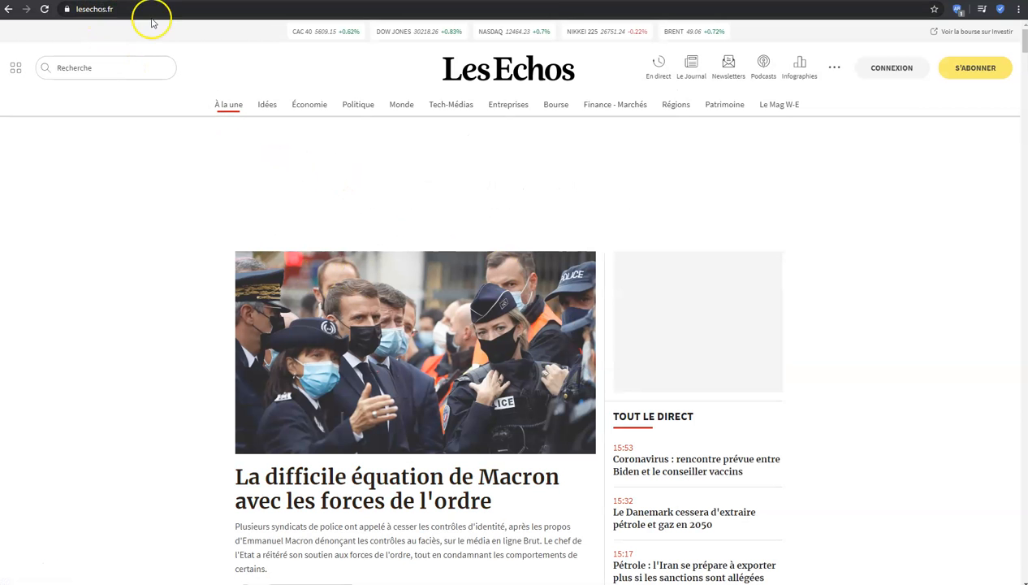
# Step: Copy the lesechos.fr web address and return to the site being edited
pyautogui.click(99, 10)
pyautogui.hotkey('ctrl', 'c')
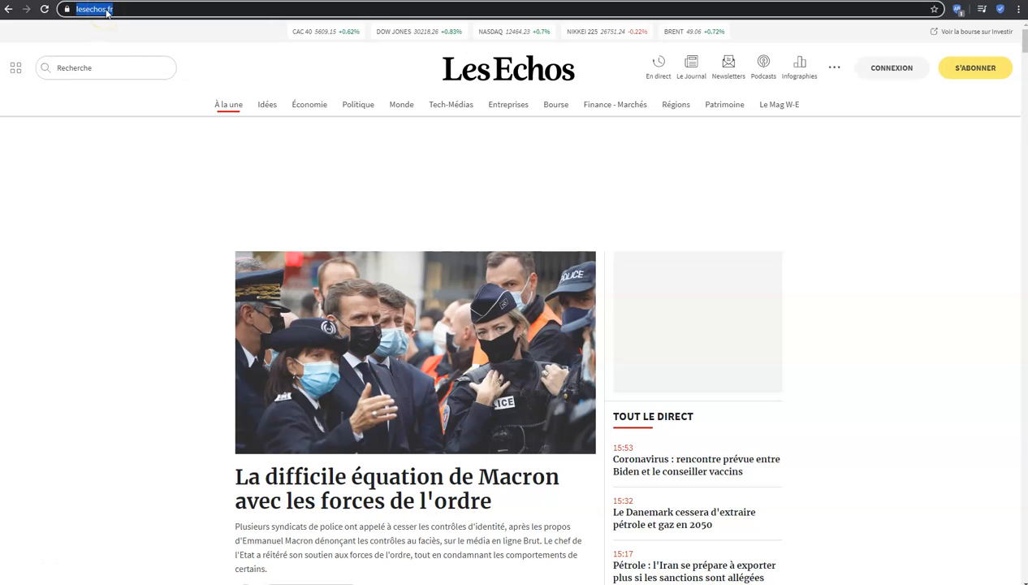
pyautogui.rightClick(107, 12)
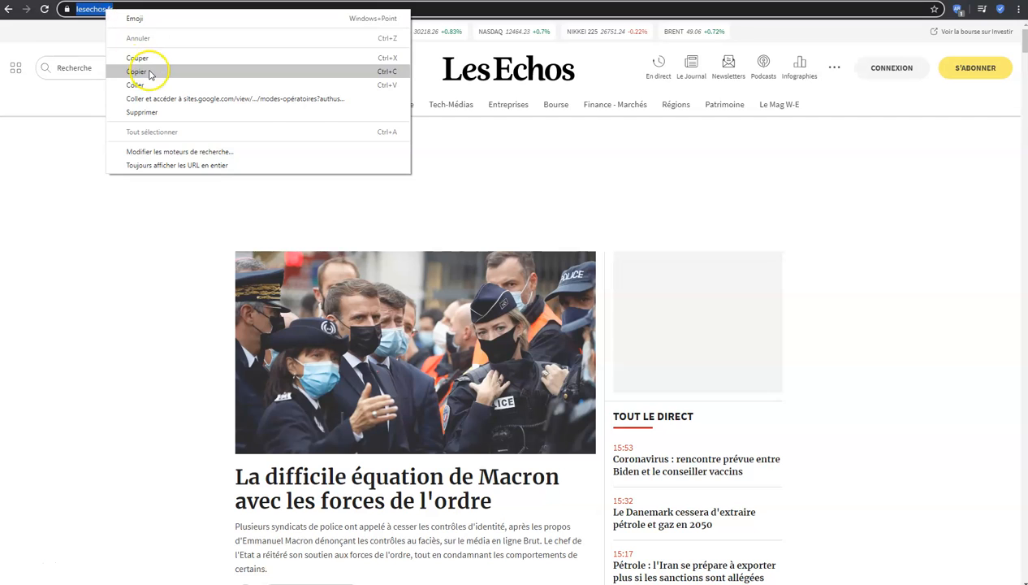
pyautogui.click(150, 71)
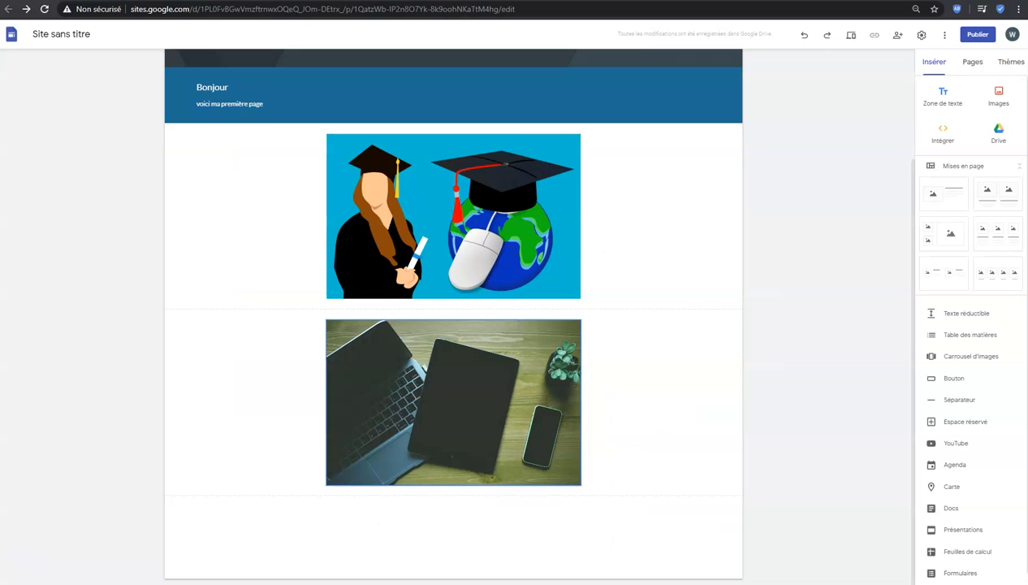
pyautogui.click(934, 131)
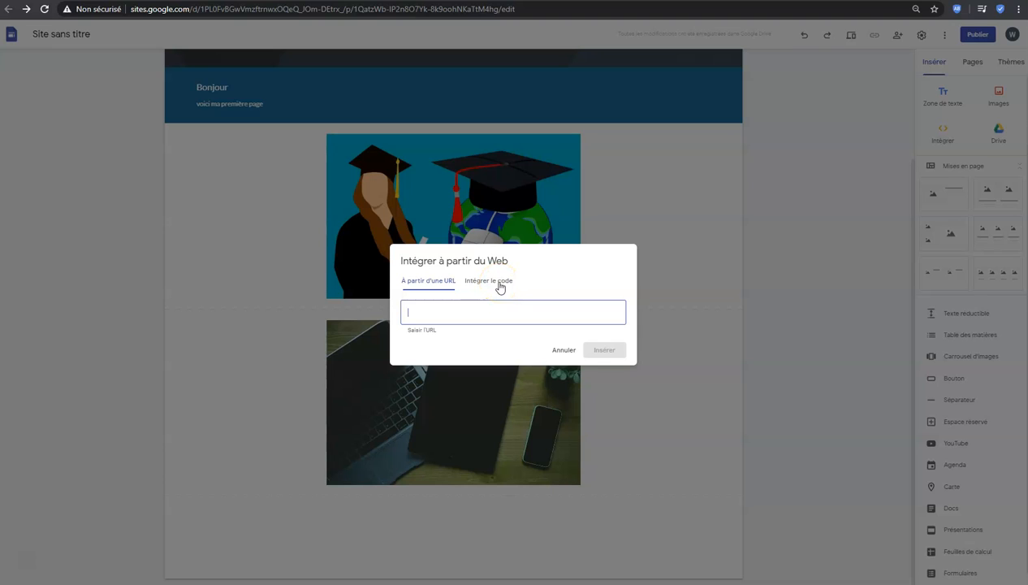
pyautogui.rightClick(458, 312)
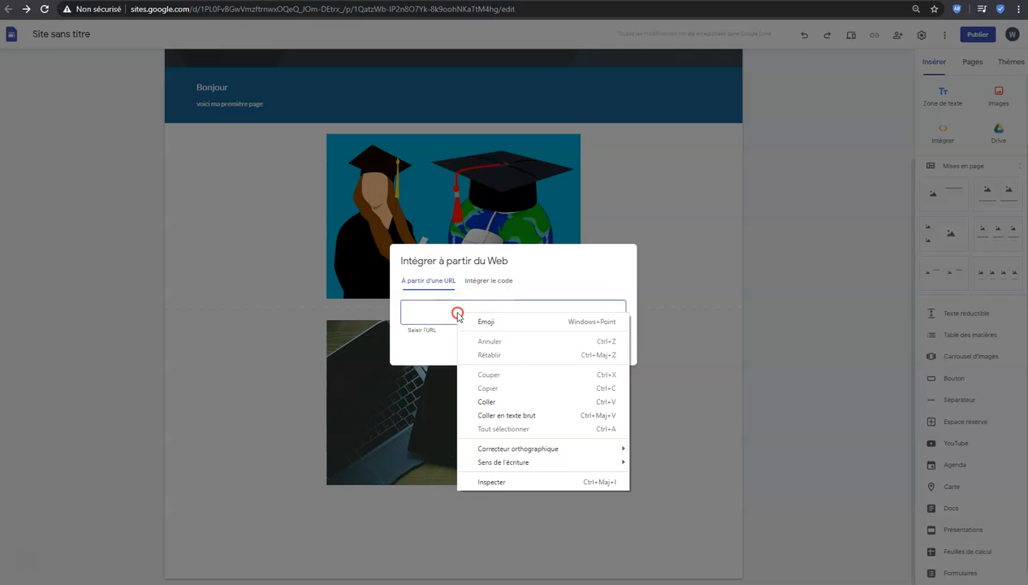
pyautogui.click(521, 414)
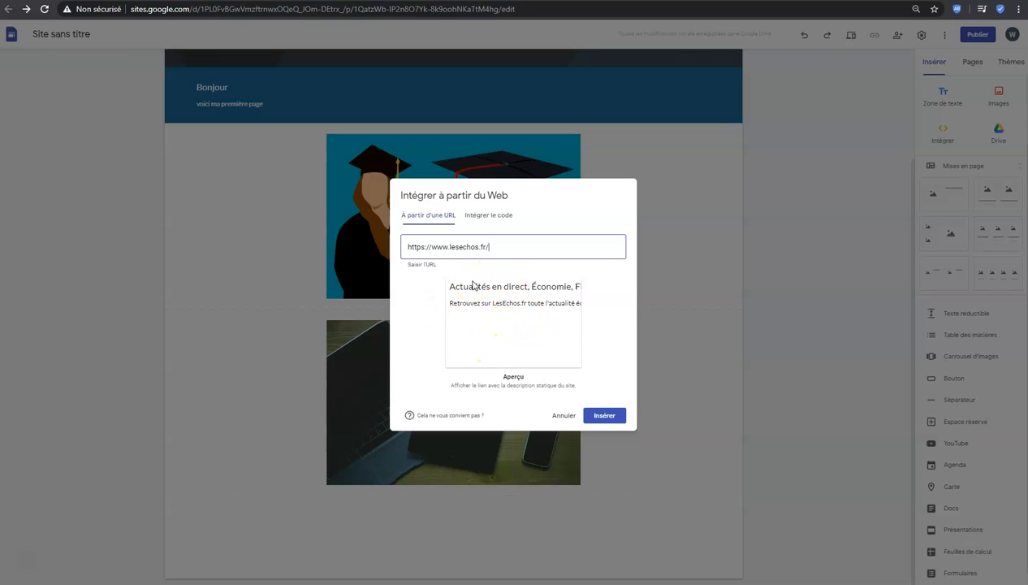
pyautogui.click(610, 416)
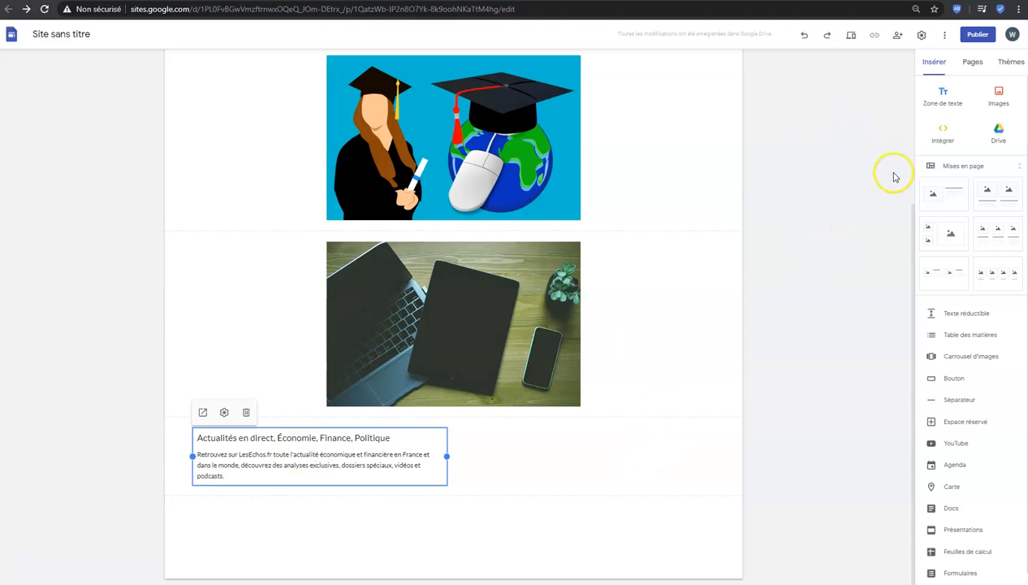
# Step: Browse the Drive folders FORMATION, bts 1 gpme and COURS for a document to insert in the page
pyautogui.click(998, 136)
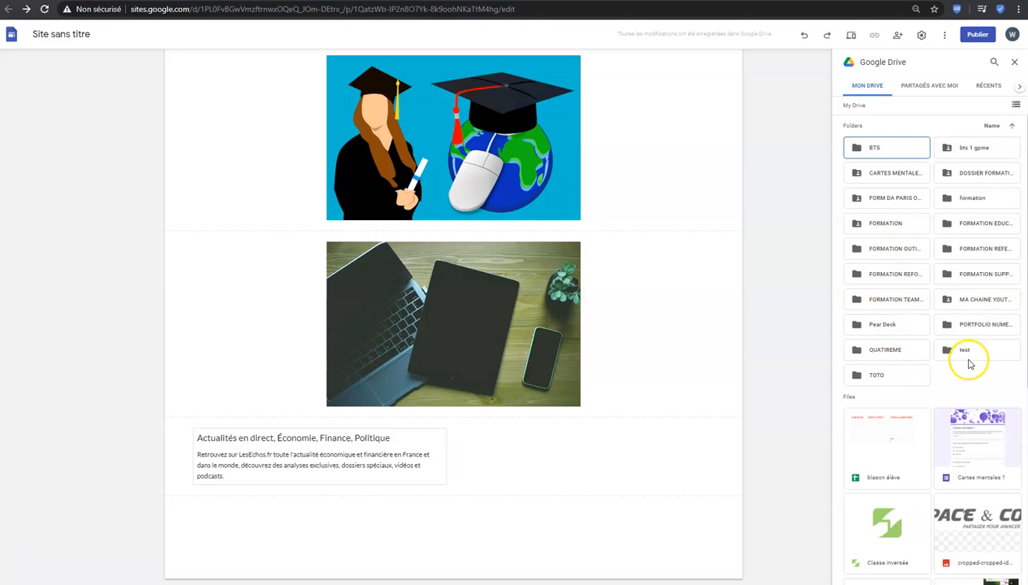
pyautogui.scroll(-5, 947, 309)
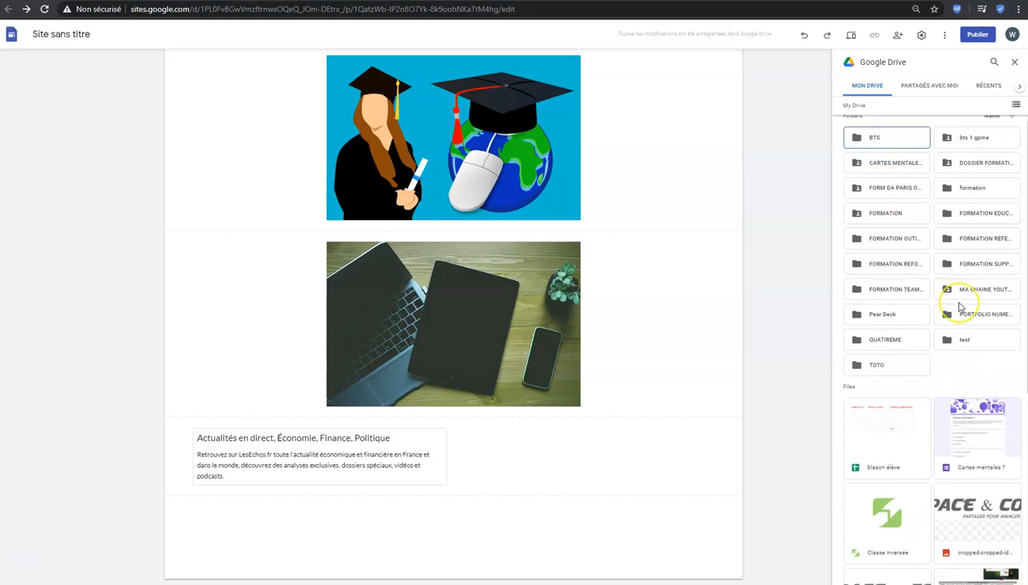
pyautogui.scroll(5, 954, 301)
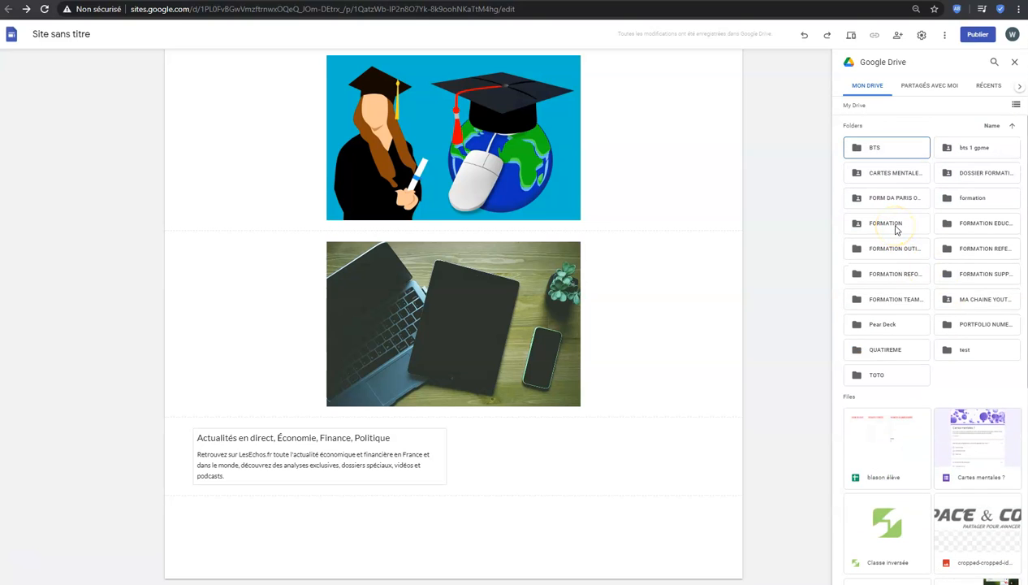
pyautogui.doubleClick(896, 231)
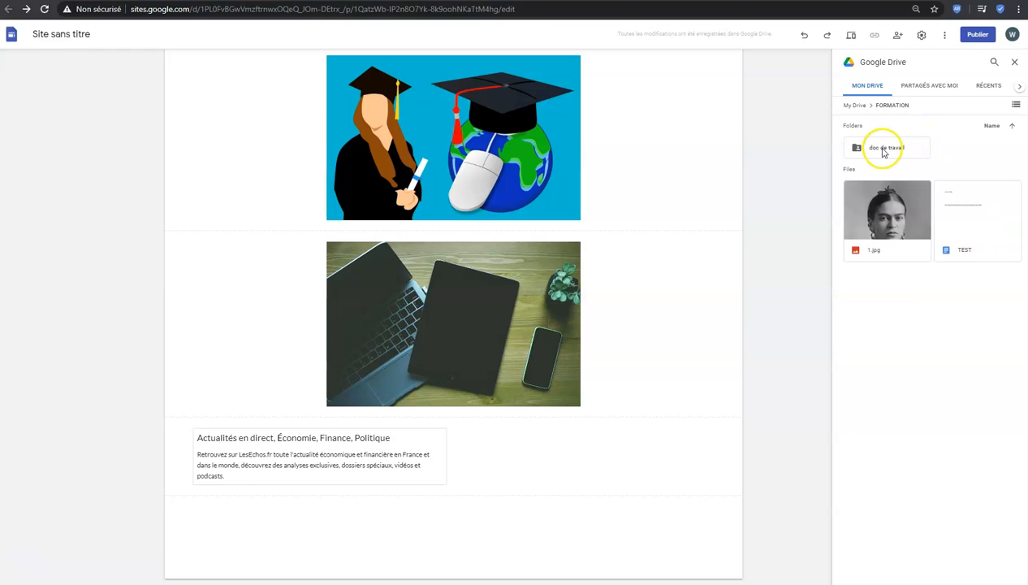
pyautogui.click(856, 106)
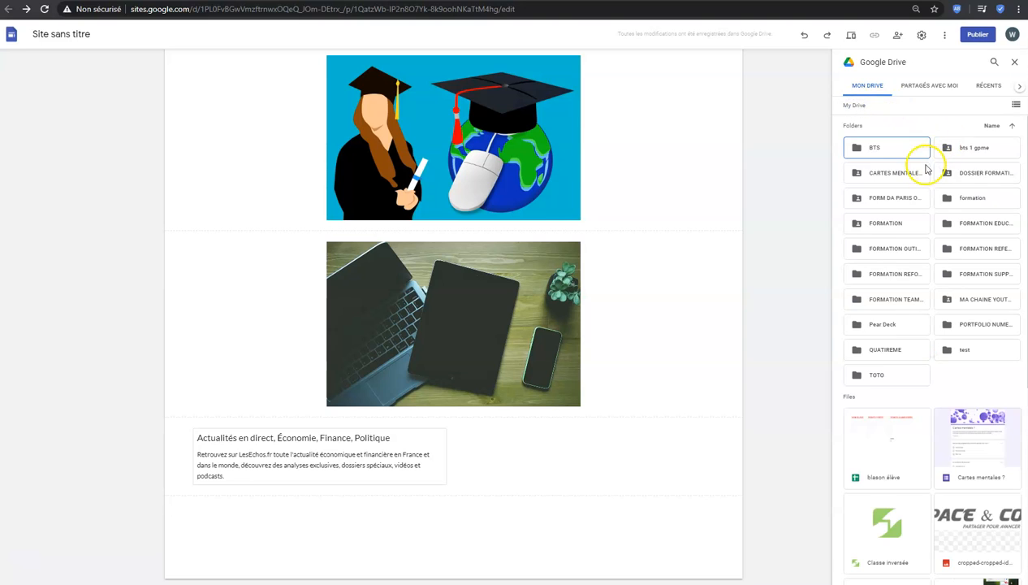
pyautogui.doubleClick(970, 149)
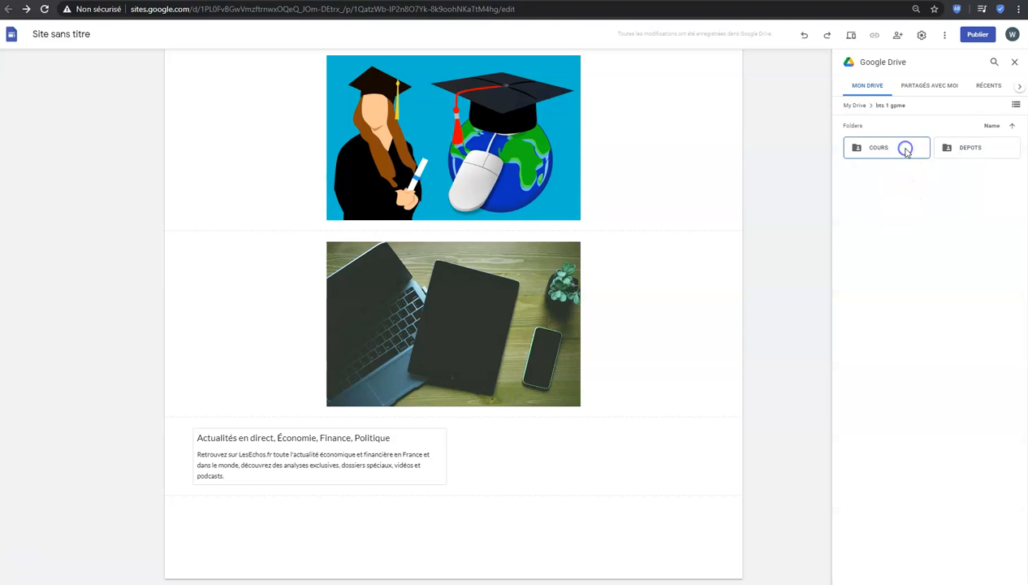
pyautogui.doubleClick(906, 150)
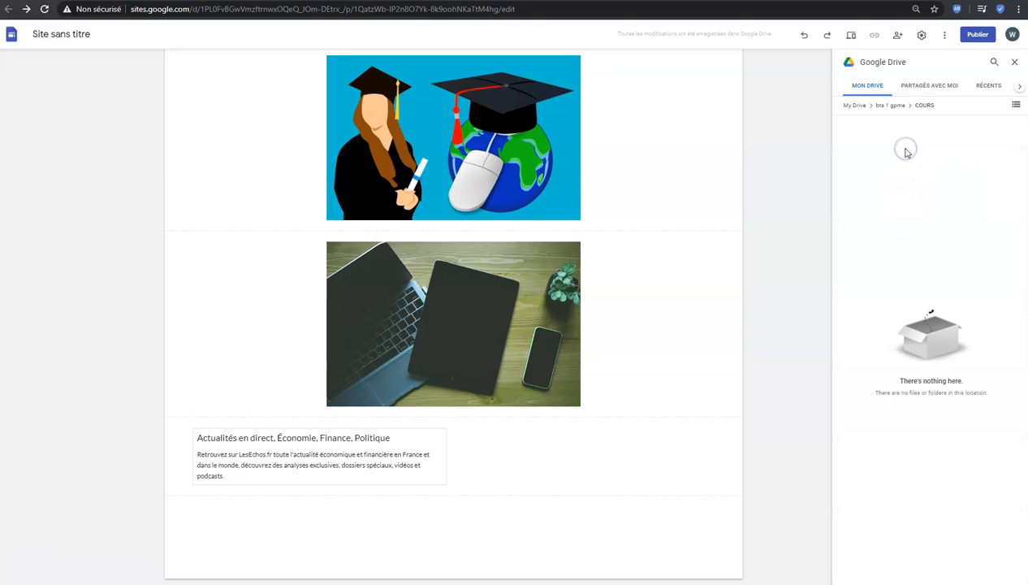
pyautogui.click(856, 106)
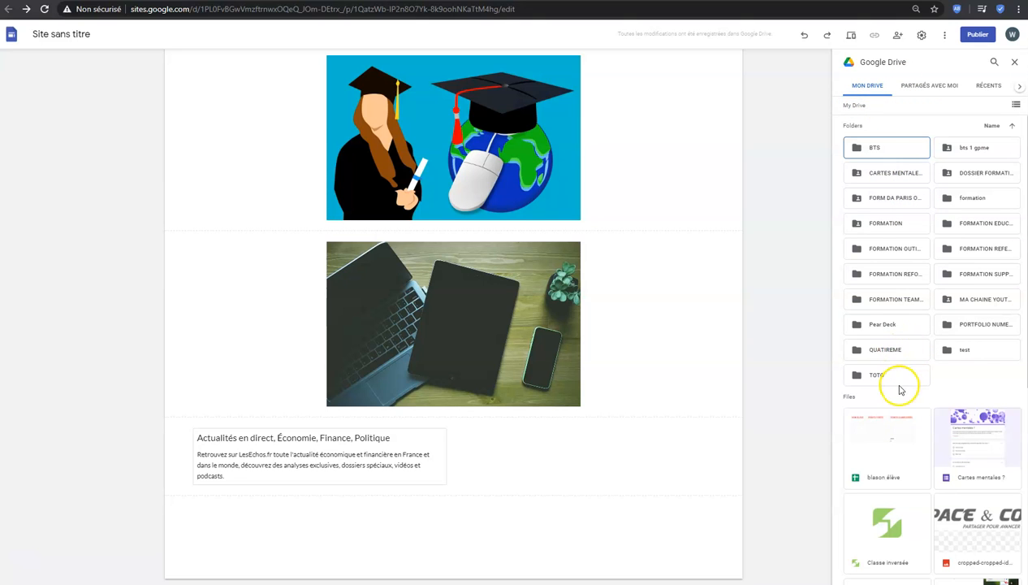
# Step: Insert the image capture authorisation PDF from the Drive folder MA CHAINE YOUTUBE into the page
pyautogui.doubleClick(990, 299)
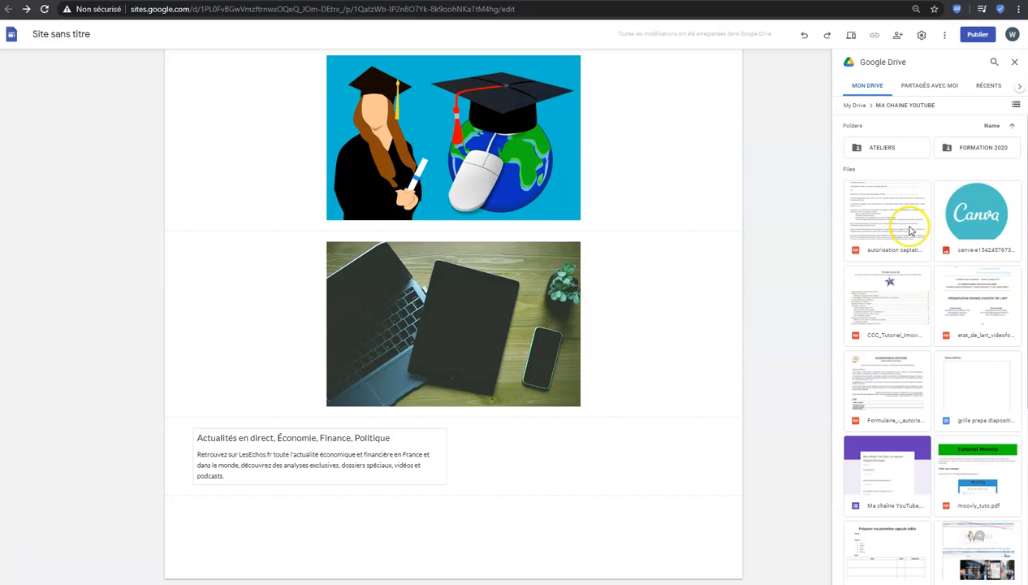
pyautogui.click(899, 224)
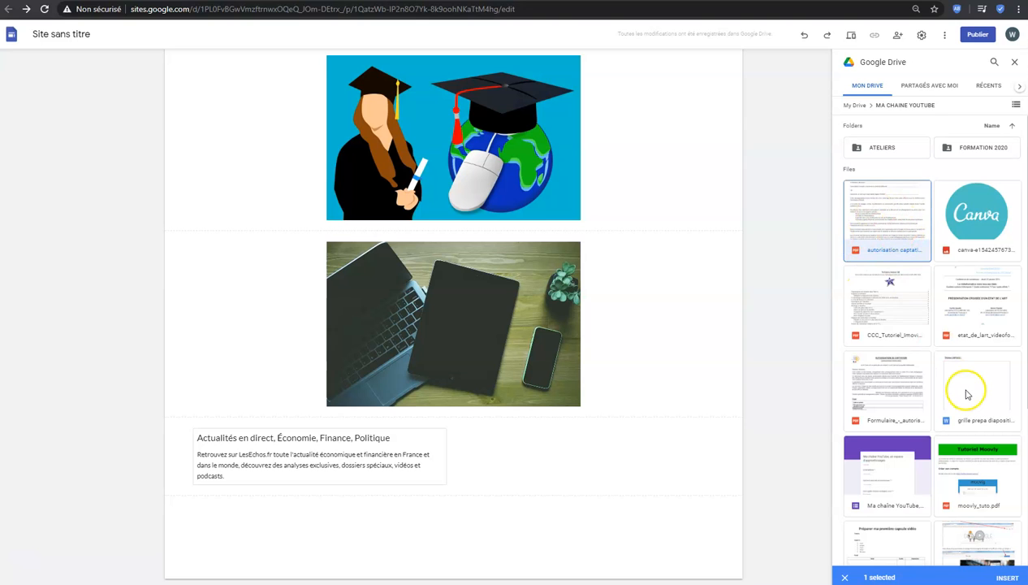
pyautogui.scroll(-2, 966, 406)
pyautogui.click(1005, 576)
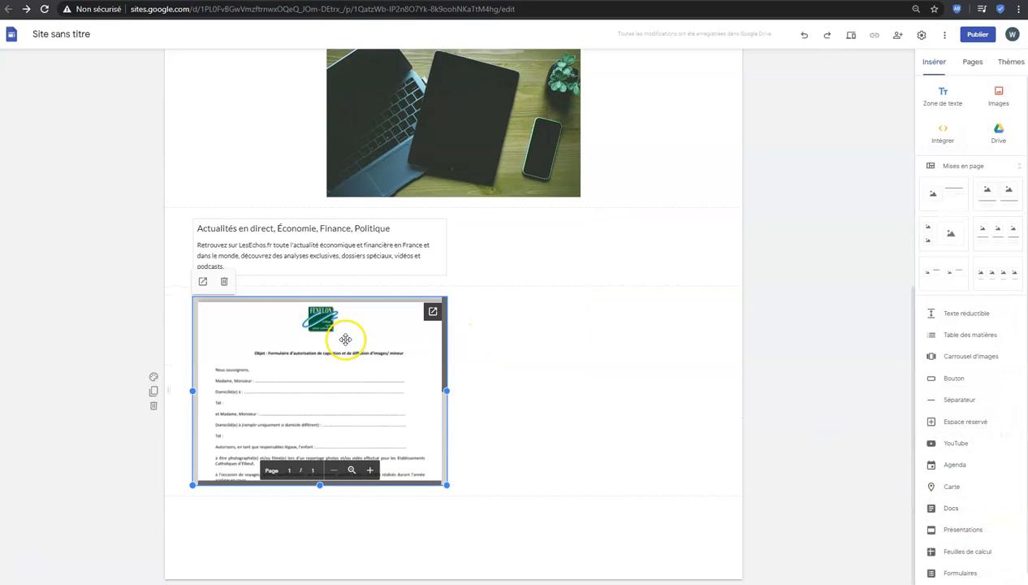
# Step: Centre the embedded authorisation PDF on the page, widening it on both sides and lengthening it to show the whole form
pyautogui.moveTo(340, 360); pyautogui.dragTo(495, 356)
pyautogui.moveTo(327, 398); pyautogui.dragTo(237, 398)
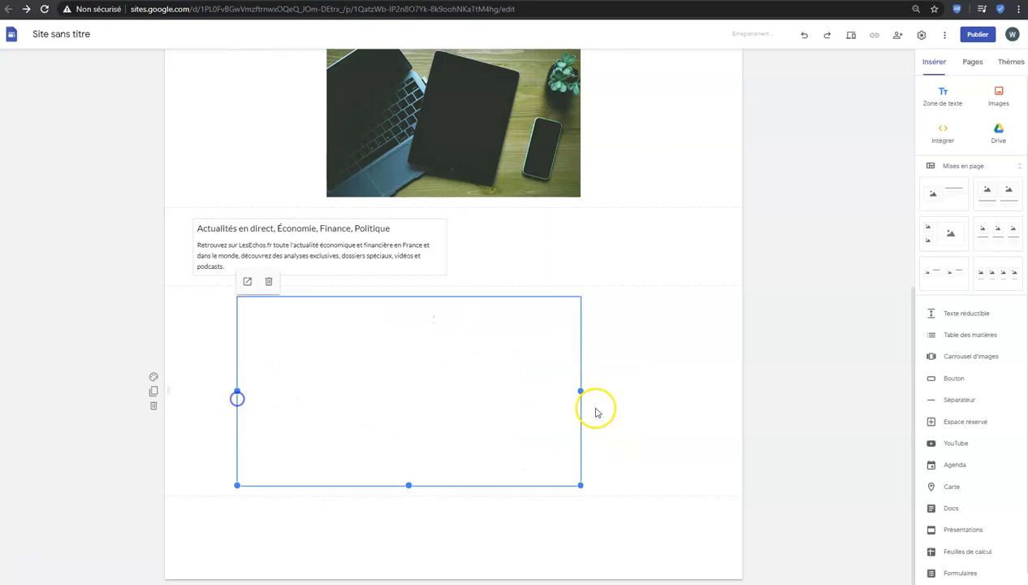
pyautogui.moveTo(582, 390); pyautogui.dragTo(671, 386)
pyautogui.moveTo(453, 485); pyautogui.dragTo(476, 527)
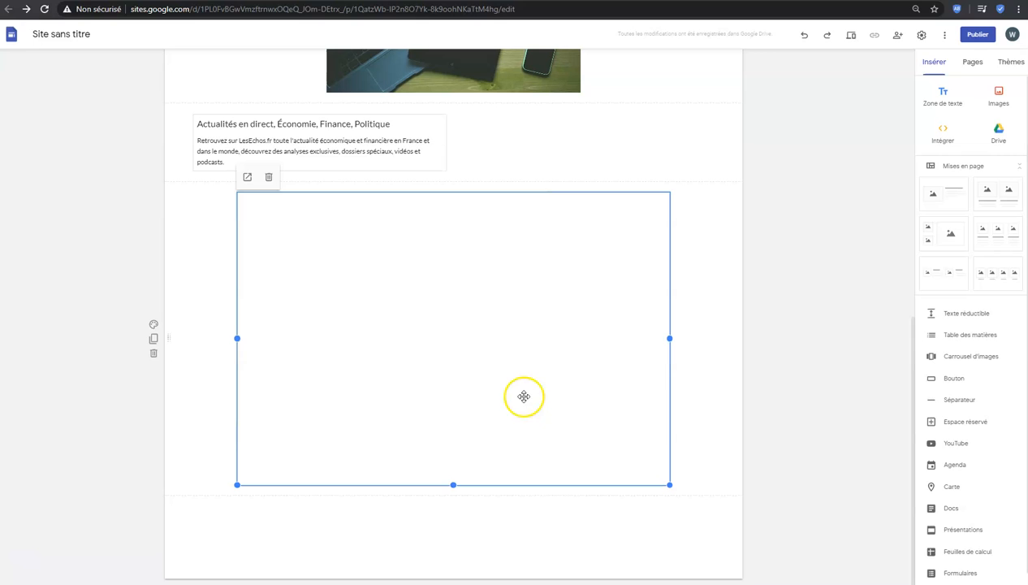
pyautogui.moveTo(454, 487); pyautogui.dragTo(460, 570)
pyautogui.scroll(-1, 716, 404)
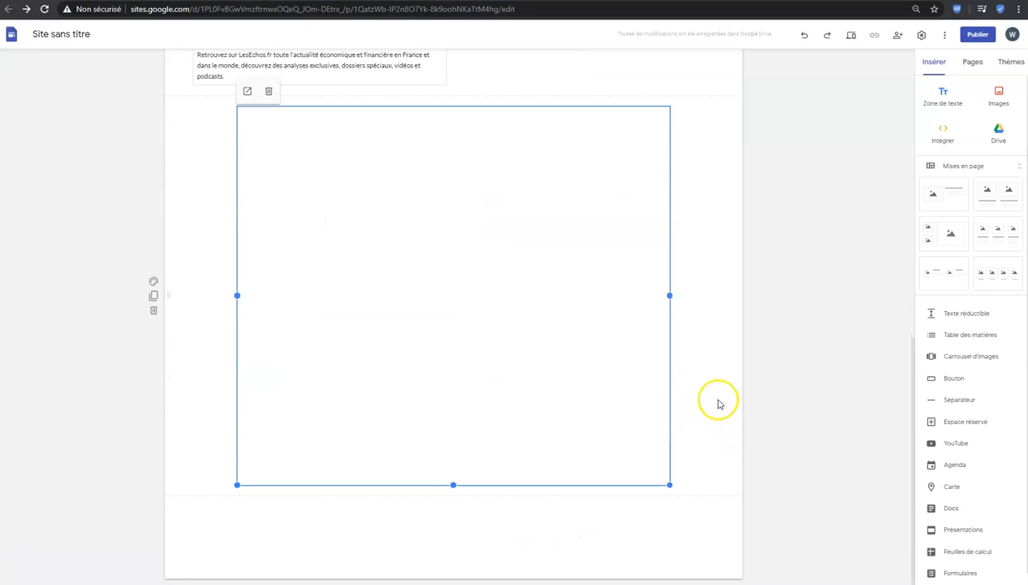
pyautogui.moveTo(452, 486); pyautogui.dragTo(455, 565)
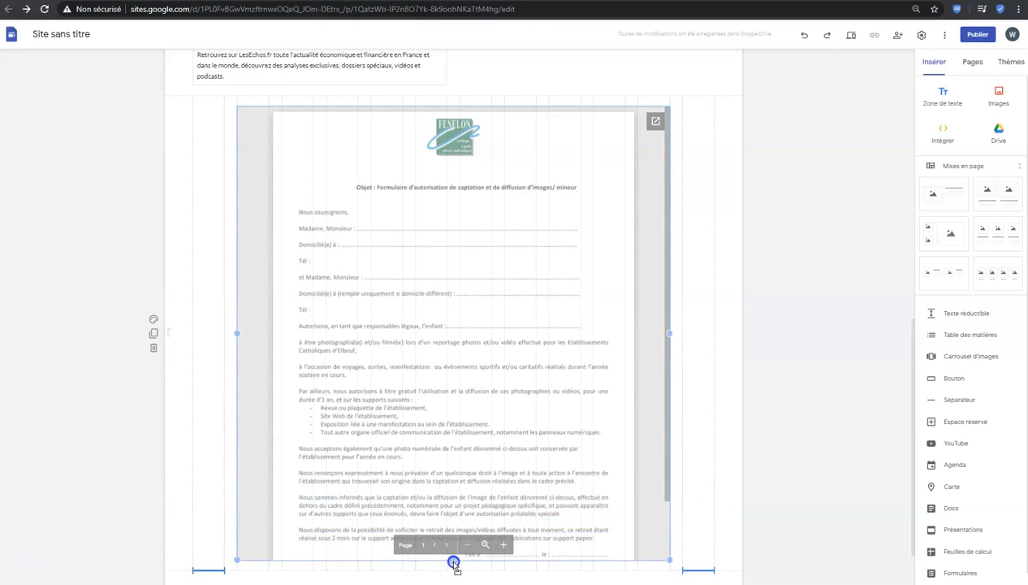
pyautogui.scroll(-1, 715, 364)
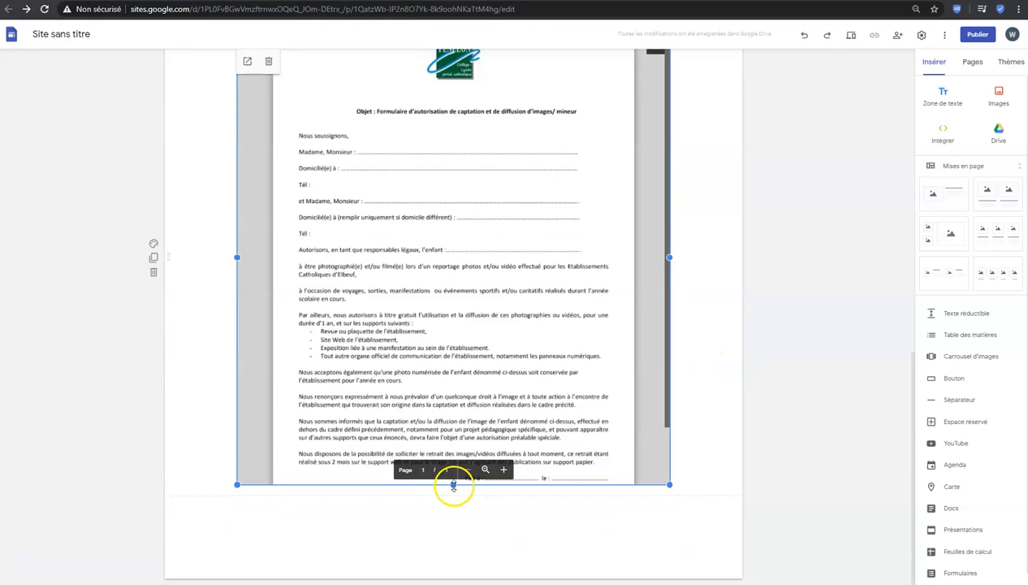
pyautogui.moveTo(452, 486); pyautogui.dragTo(455, 558)
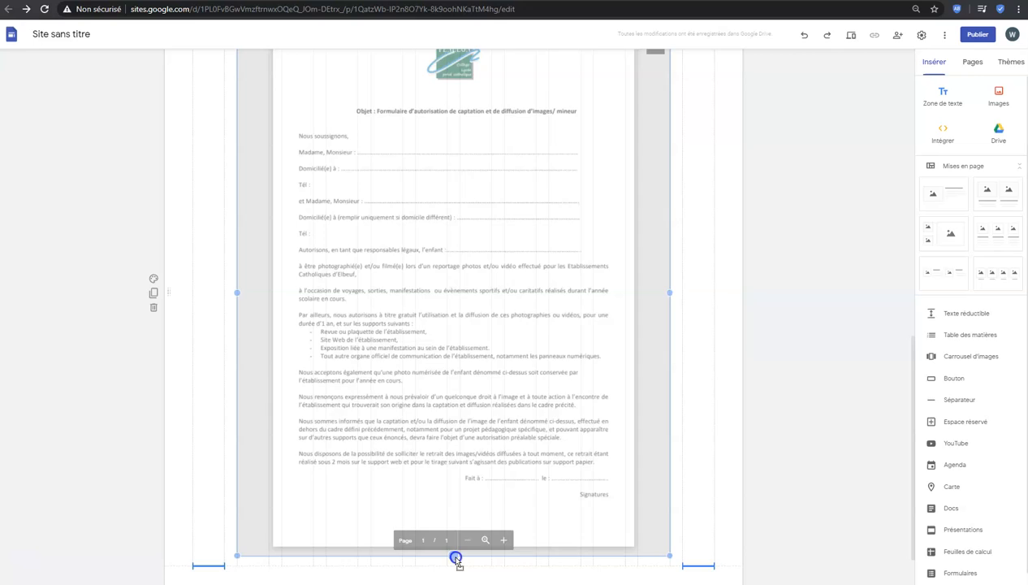
# Step: Preview the home page at computer size and at tablet size, looking through its content
pyautogui.scroll(2, 712, 309)
pyautogui.scroll(7, 712, 310)
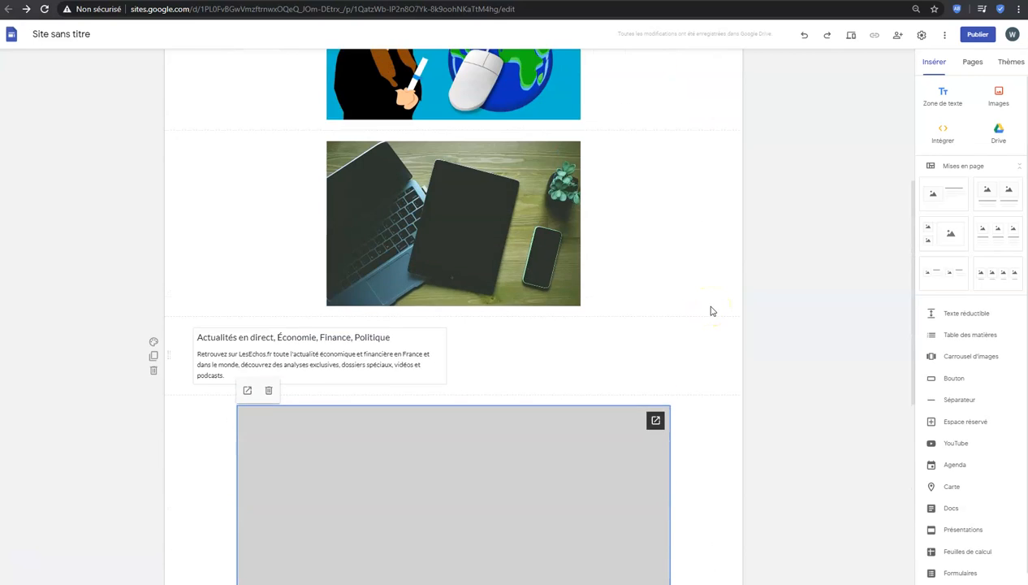
pyautogui.click(416, 144)
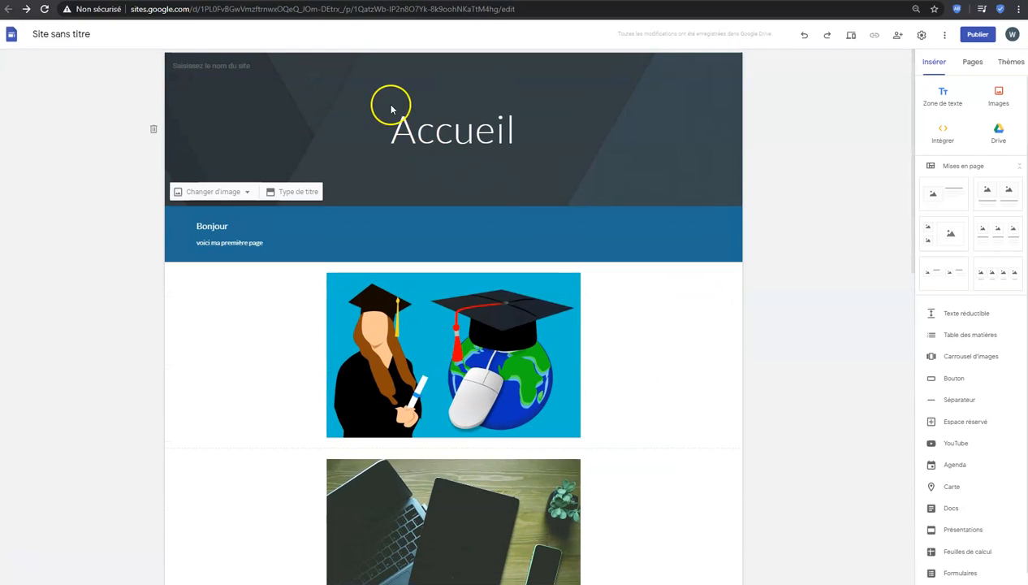
pyautogui.scroll(-4, 705, 316)
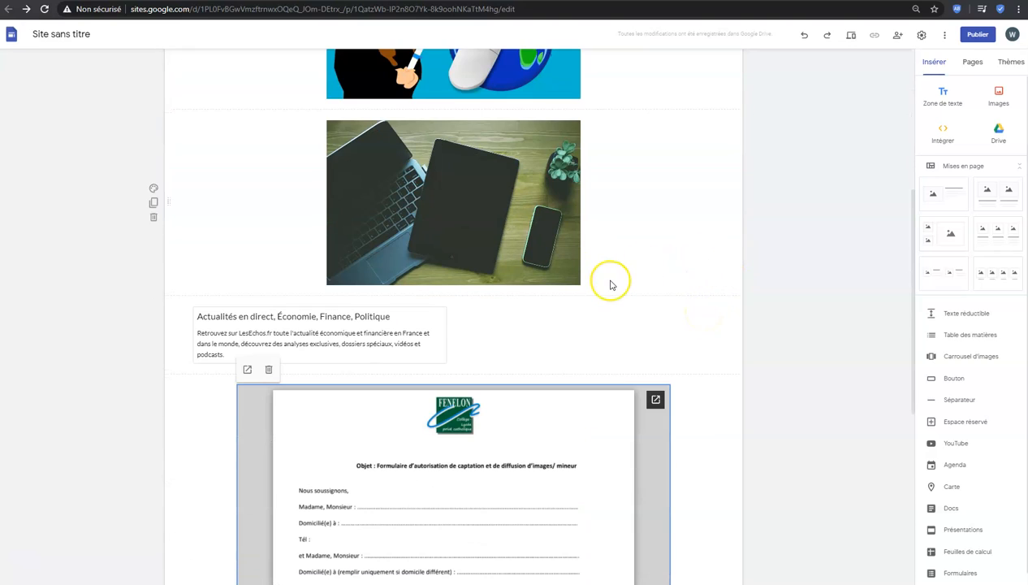
pyautogui.scroll(4, 605, 276)
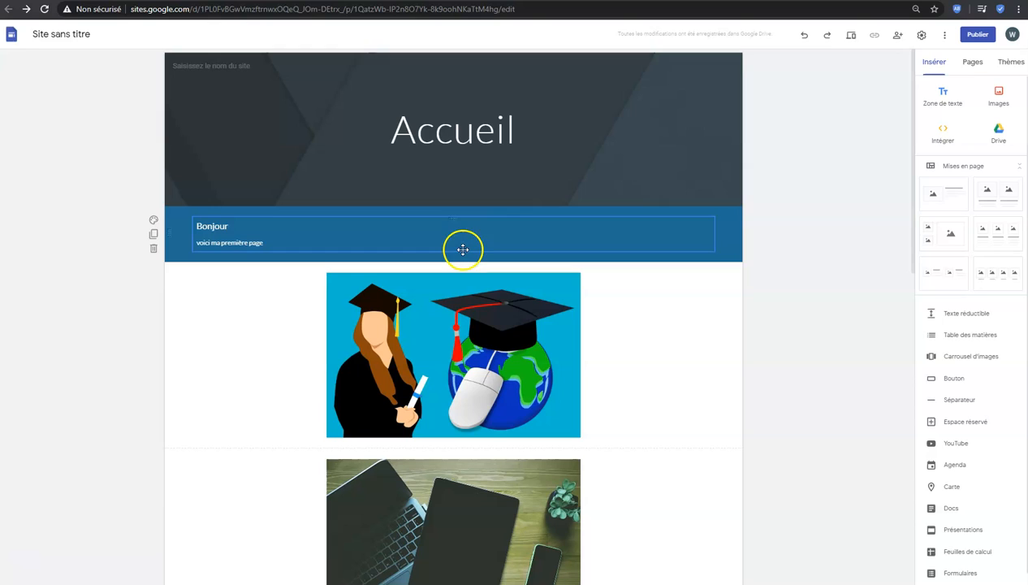
pyautogui.click(850, 40)
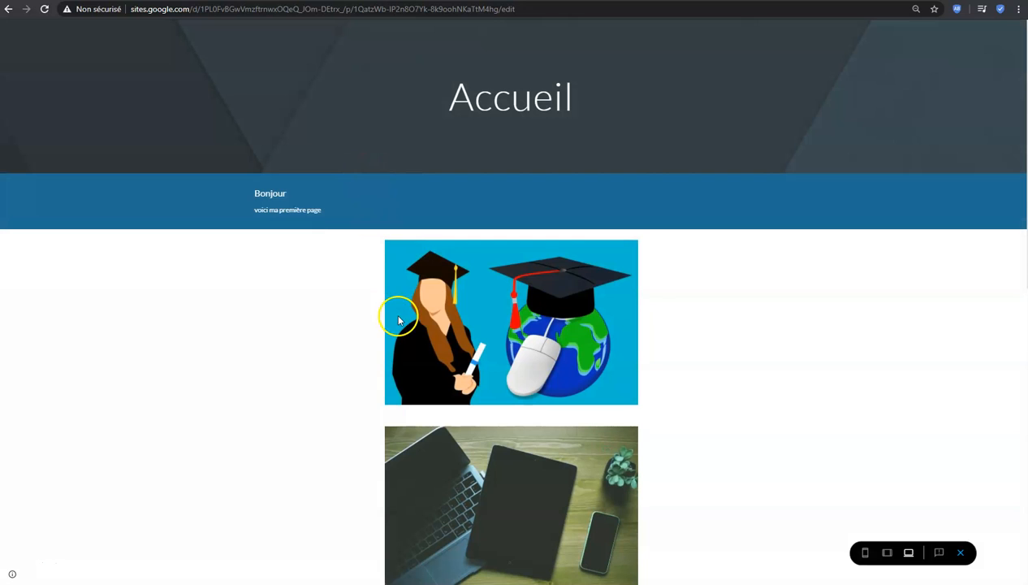
pyautogui.click(888, 554)
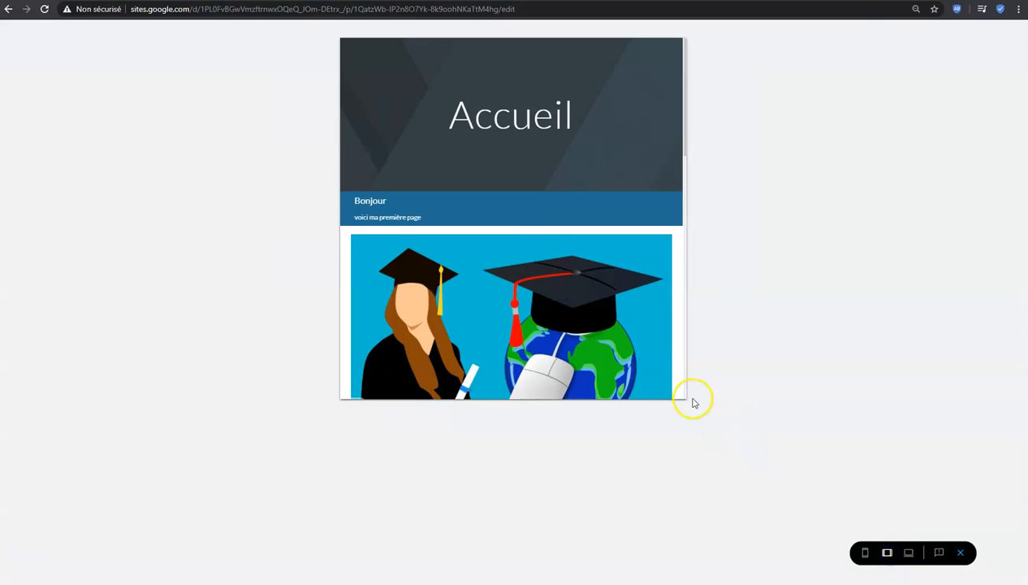
pyautogui.scroll(-10, 591, 257)
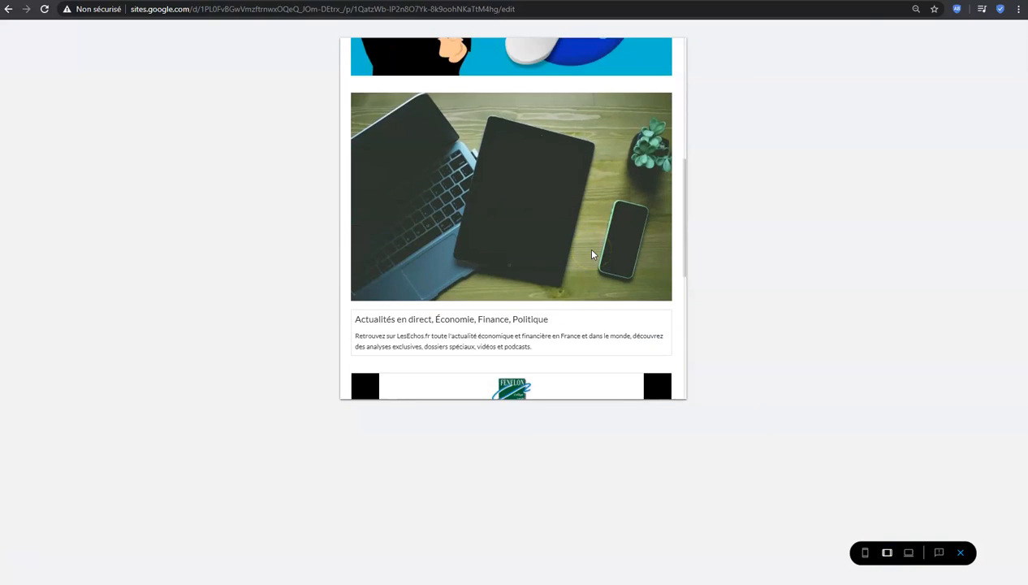
pyautogui.scroll(10, 592, 254)
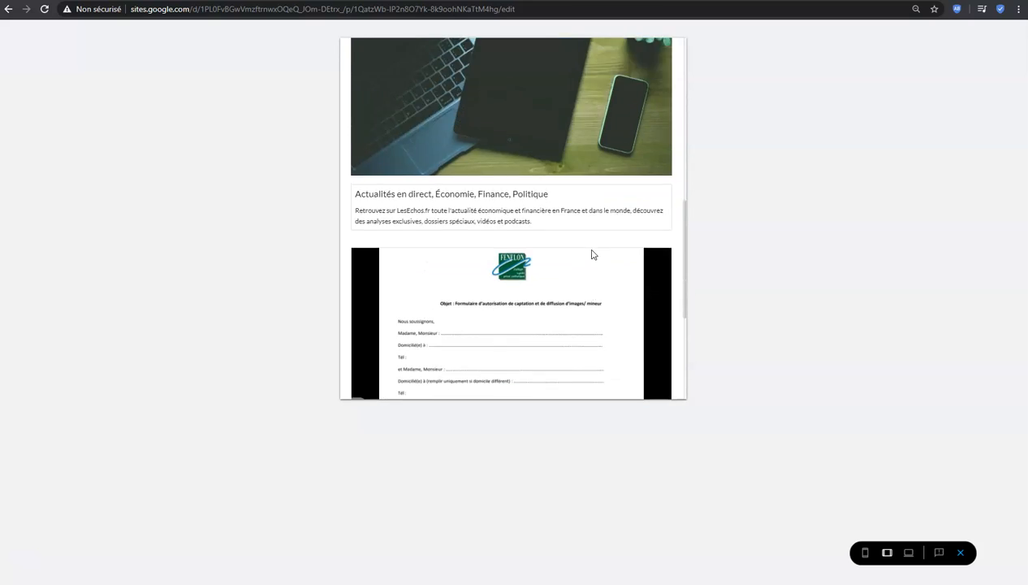
# Step: Preview the home page at phone size, look through its sections and close the preview
pyautogui.click(865, 553)
pyautogui.scroll(-8, 568, 244)
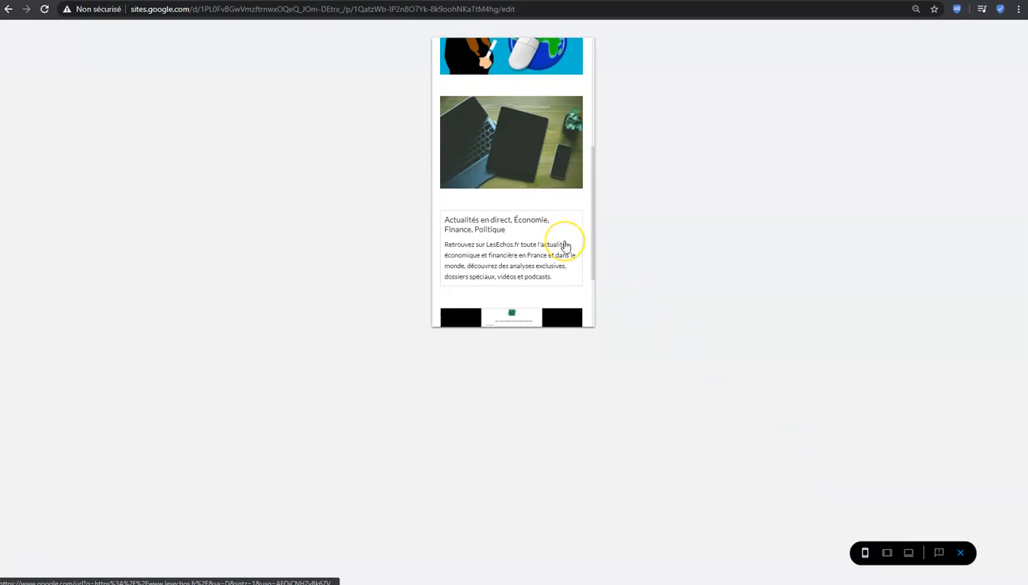
pyautogui.scroll(8, 566, 246)
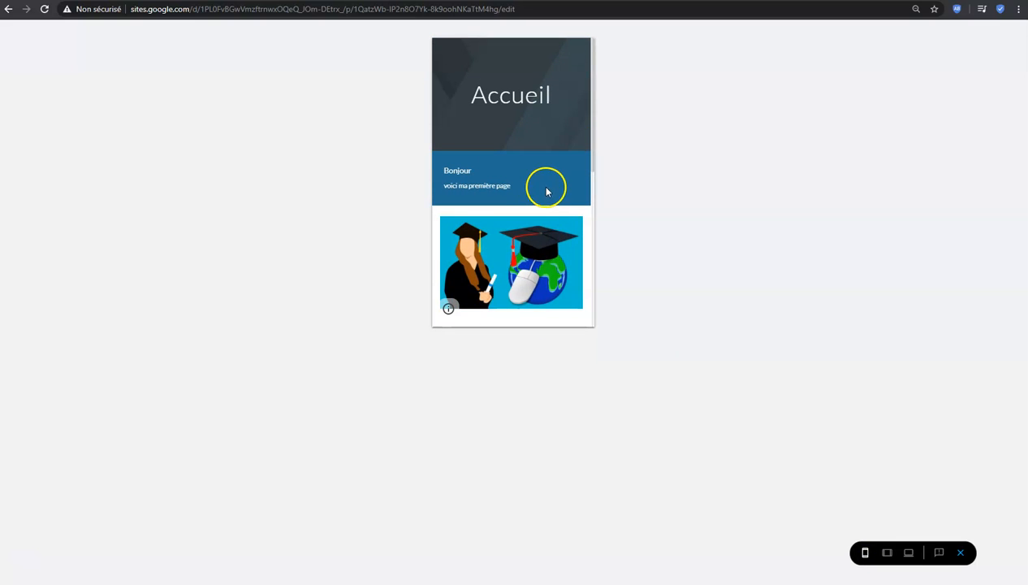
pyautogui.scroll(-2, 547, 187)
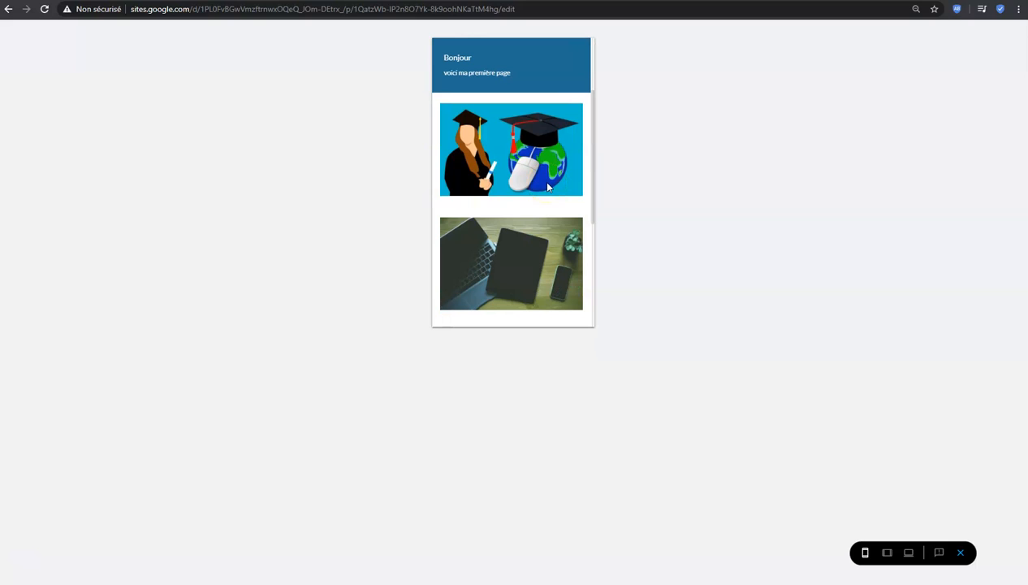
pyautogui.scroll(-1, 583, 291)
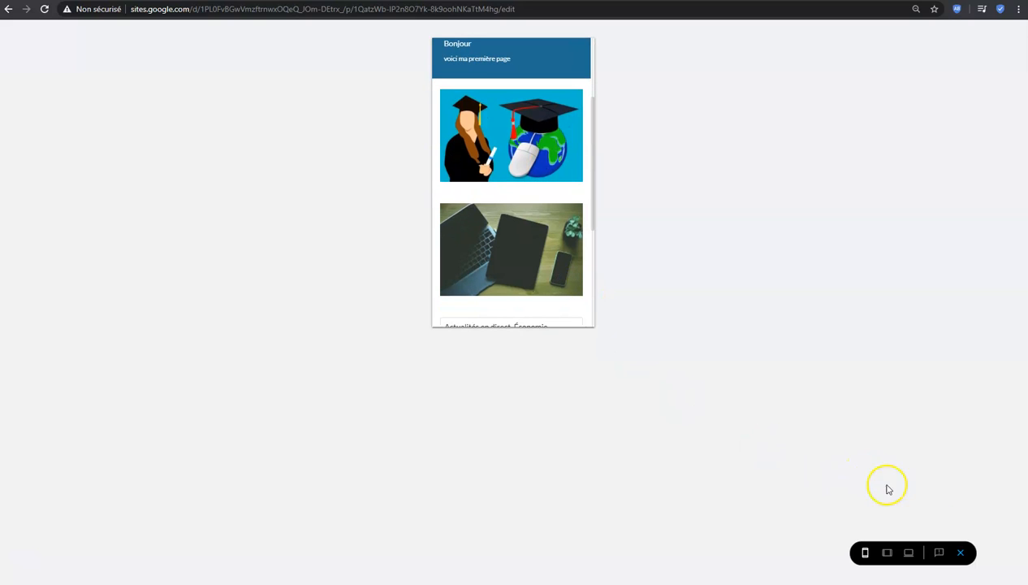
pyautogui.click(962, 554)
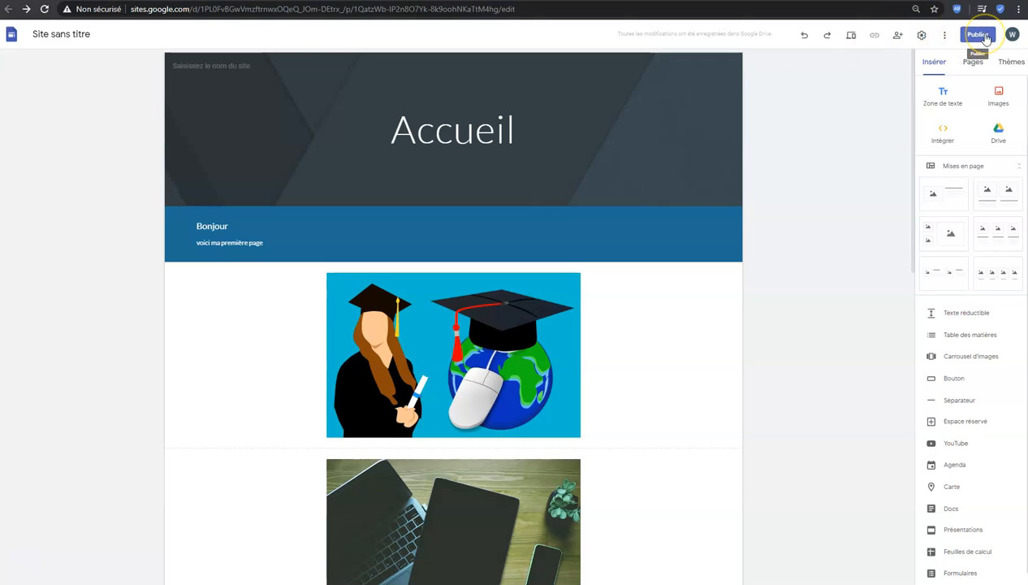
# Step: Start publishing the site on the web and set its web address to testformationcnfetp
pyautogui.click(981, 35)
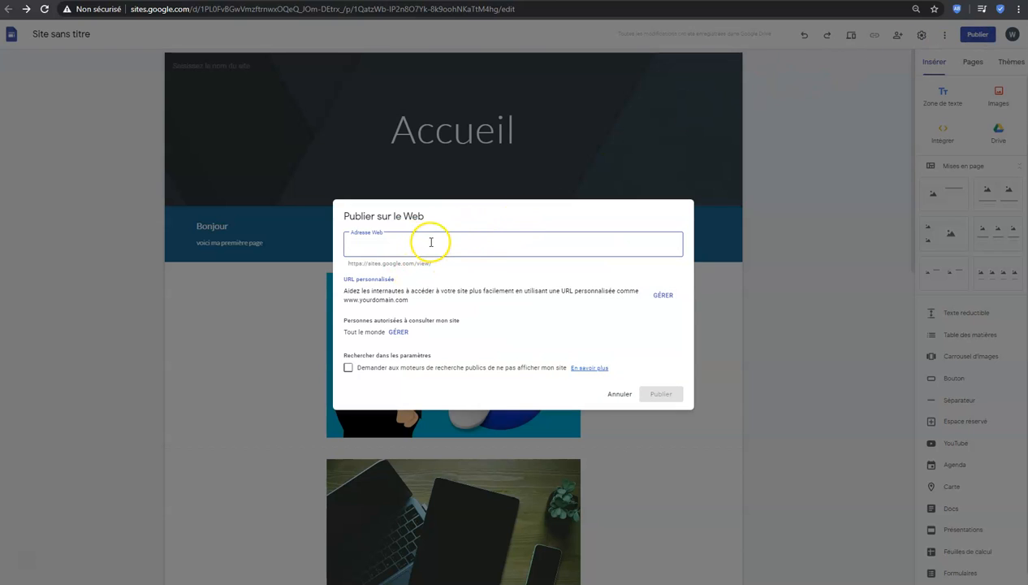
pyautogui.moveTo(433, 267); pyautogui.dragTo(346, 269)
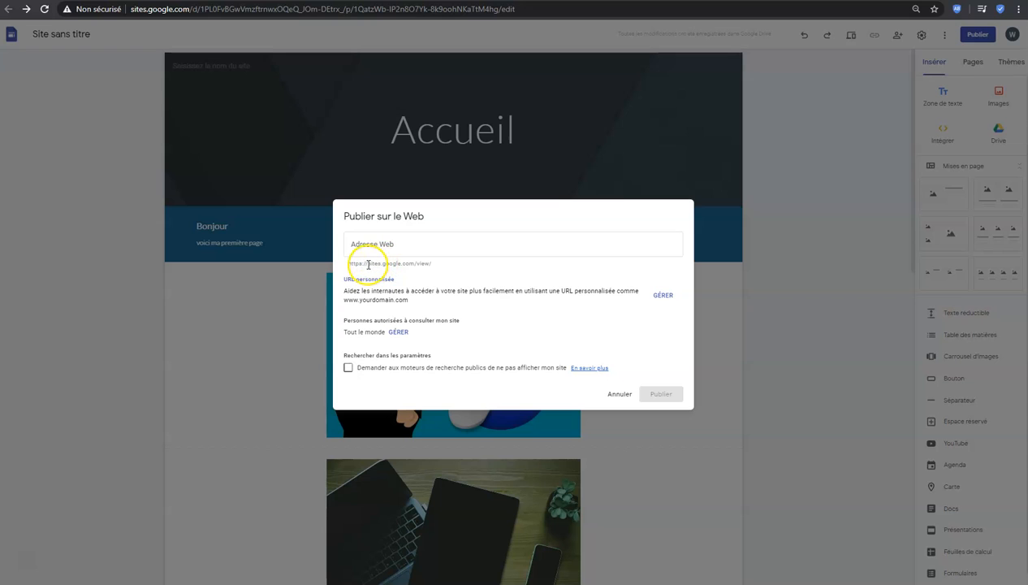
pyautogui.click(421, 247)
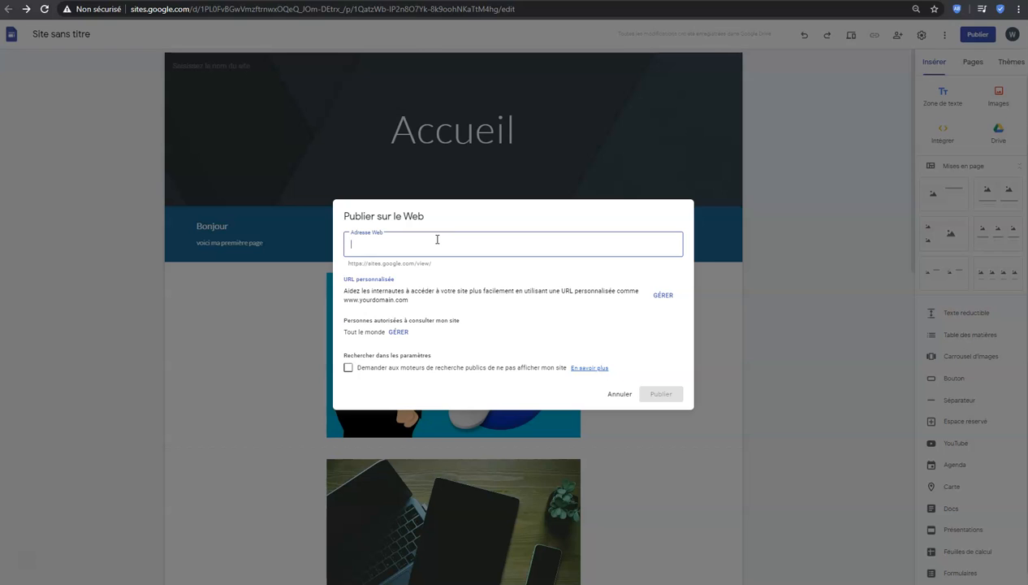
pyautogui.write('testformation')
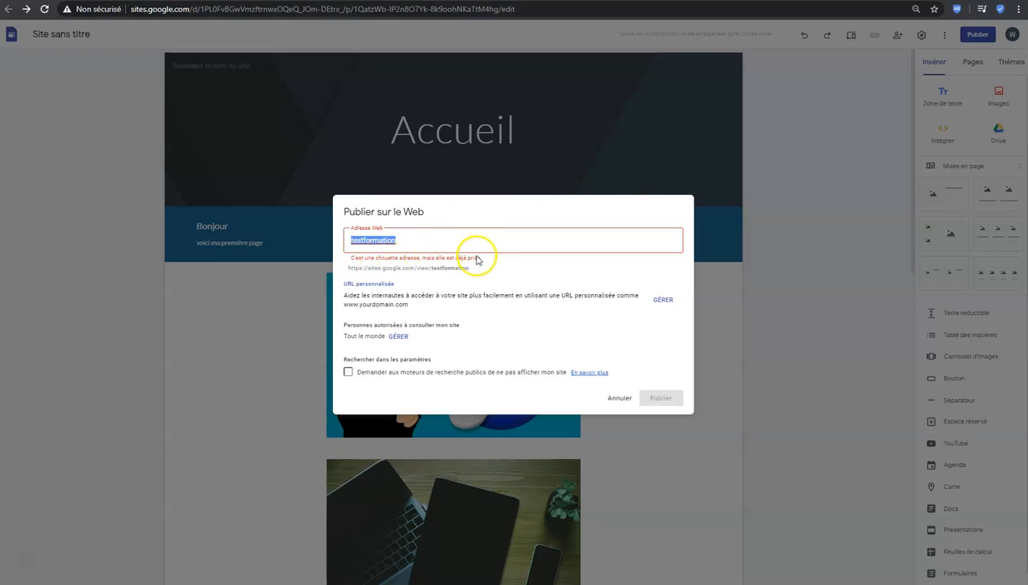
pyautogui.click(420, 241)
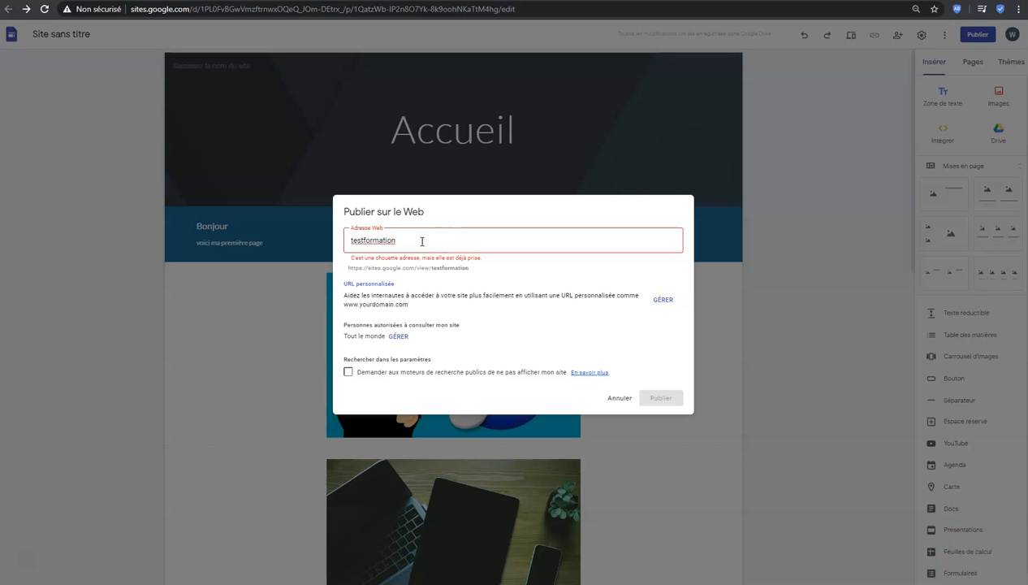
pyautogui.write('cnfetp')
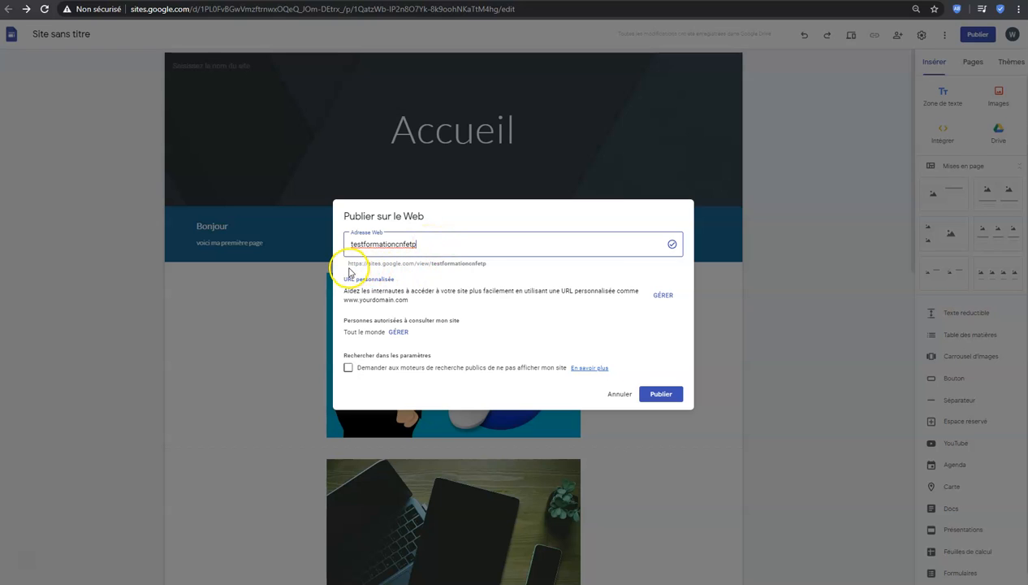
# Step: Ask public search engines not to display the site and publish it
pyautogui.moveTo(340, 263); pyautogui.dragTo(495, 268)
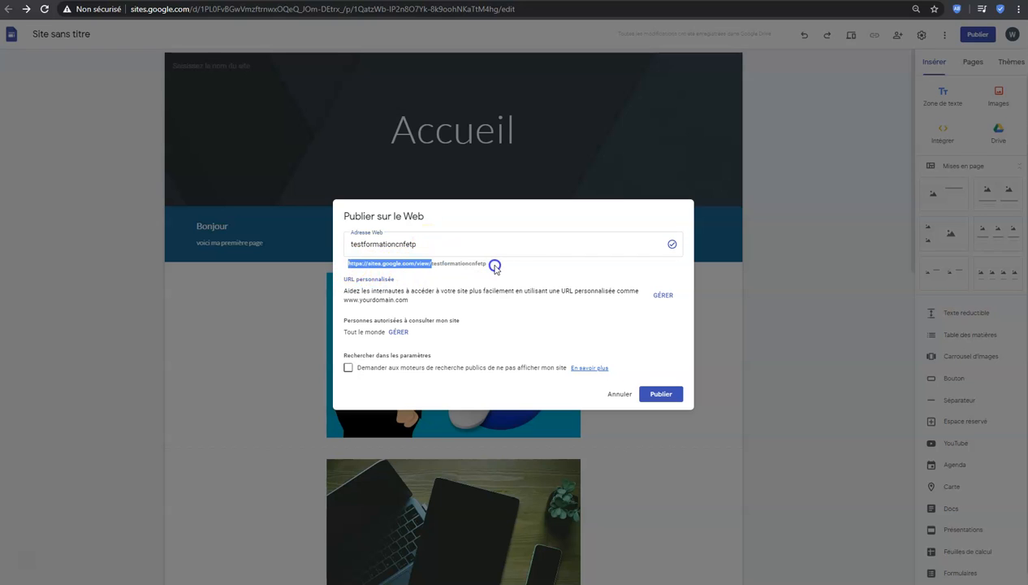
pyautogui.click(492, 265)
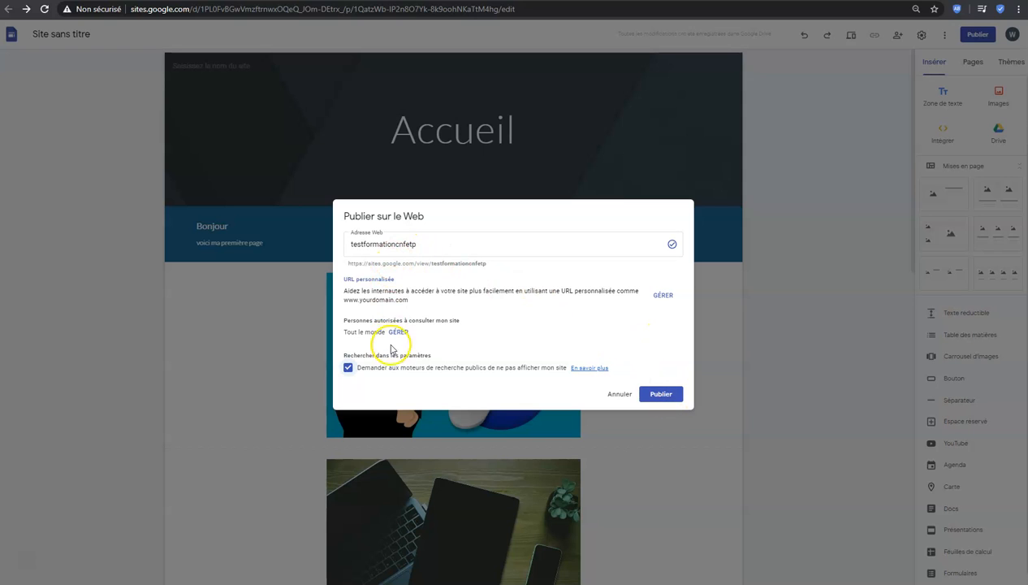
pyautogui.click(668, 394)
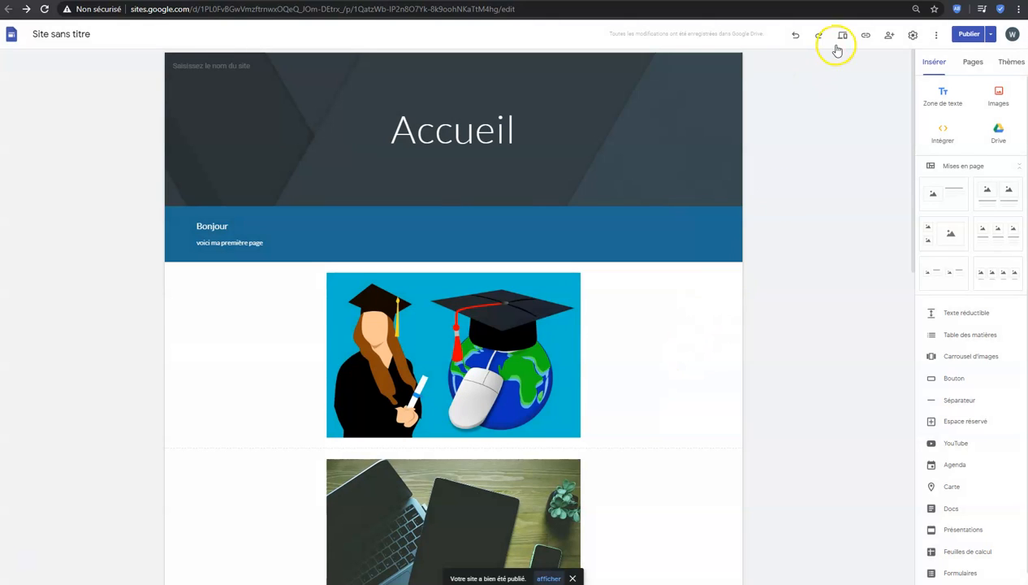
# Step: Copy the published site's link and open it in a new browser tab
pyautogui.click(867, 37)
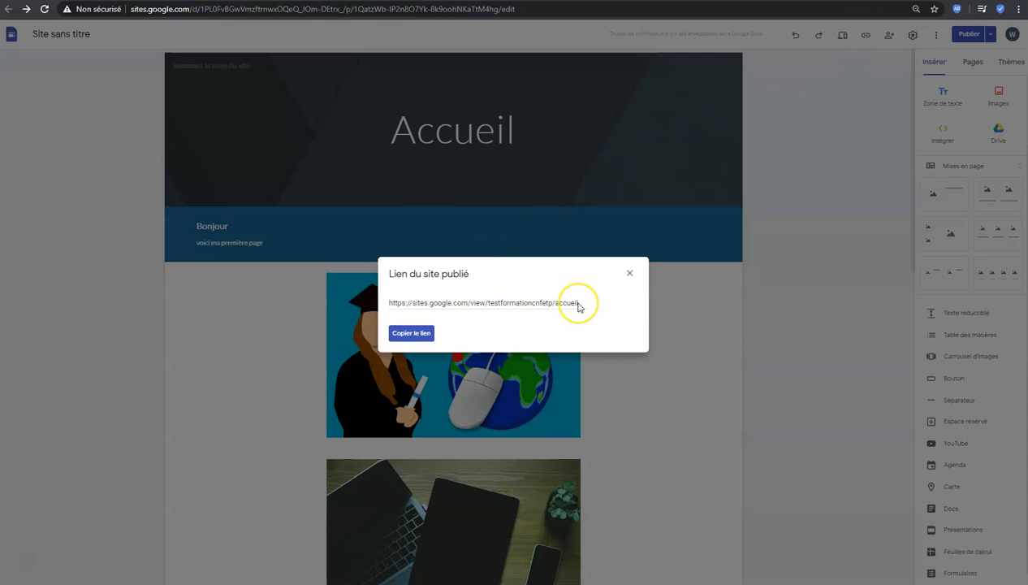
pyautogui.click(410, 335)
pyautogui.click(407, 337)
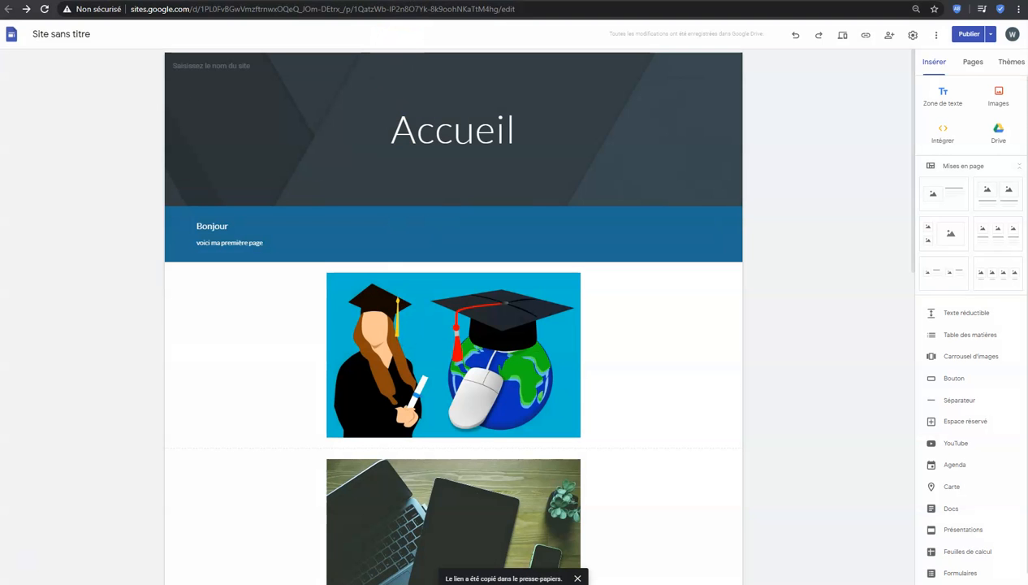
pyautogui.hotkey('ctrl', 'shift', 'n')
pyautogui.rightClick(389, 10)
pyautogui.click(445, 99)
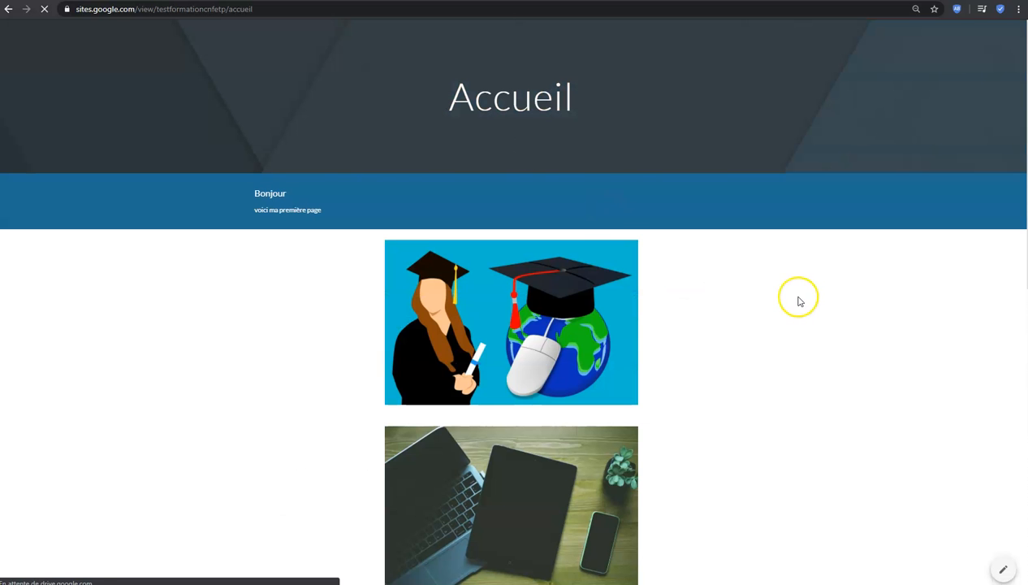
# Step: Look through the published home page down to the authorisation PDF and return to the site editor
pyautogui.scroll(-5, 799, 298)
pyautogui.scroll(-2, 798, 301)
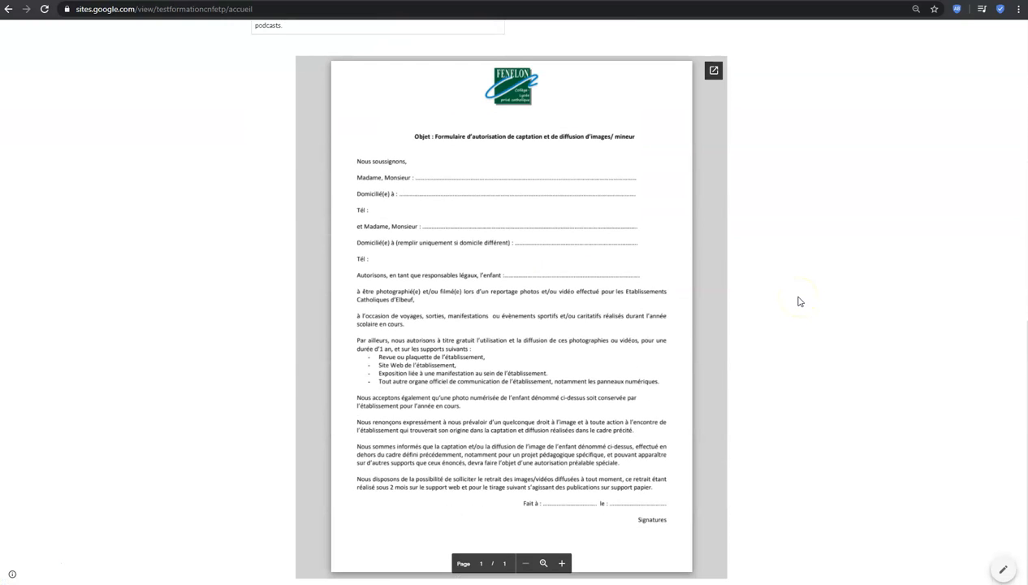
pyautogui.scroll(8, 799, 300)
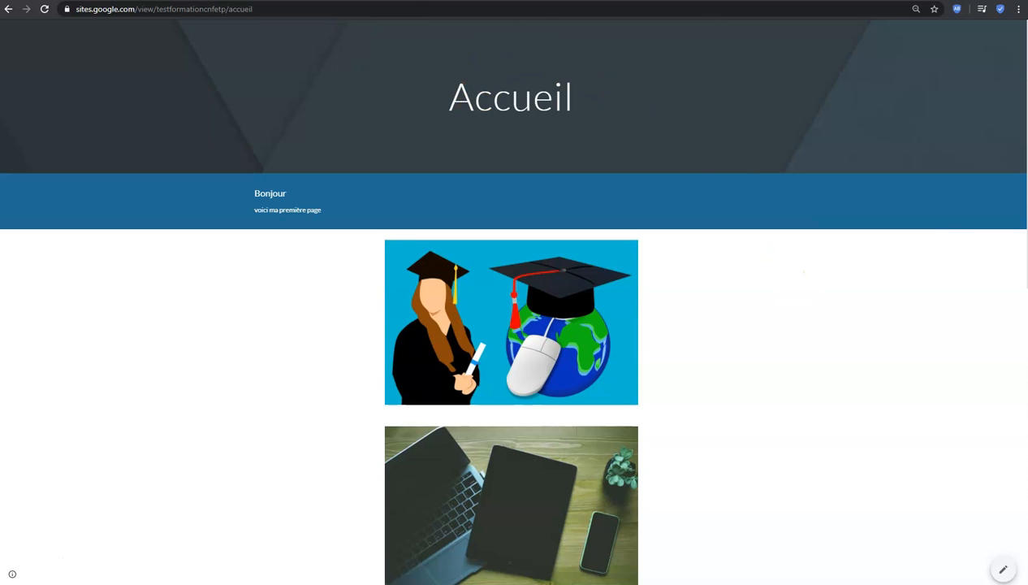
pyautogui.hotkey('ctrl', 'shift', 'Tab')
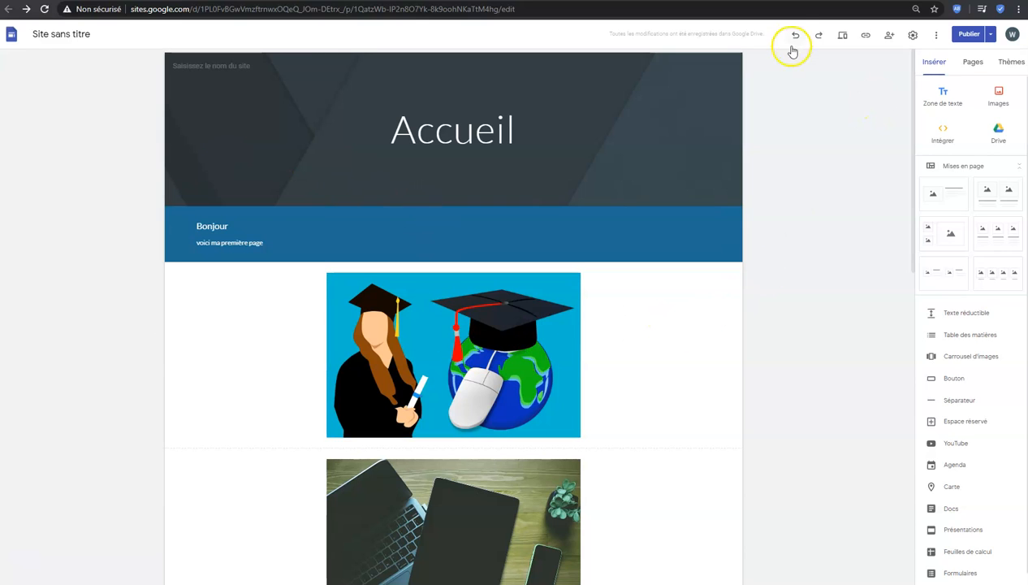
# Step: Start inserting a YouTube video, search for "kahoot" and look through the results
pyautogui.scroll(-5, 734, 326)
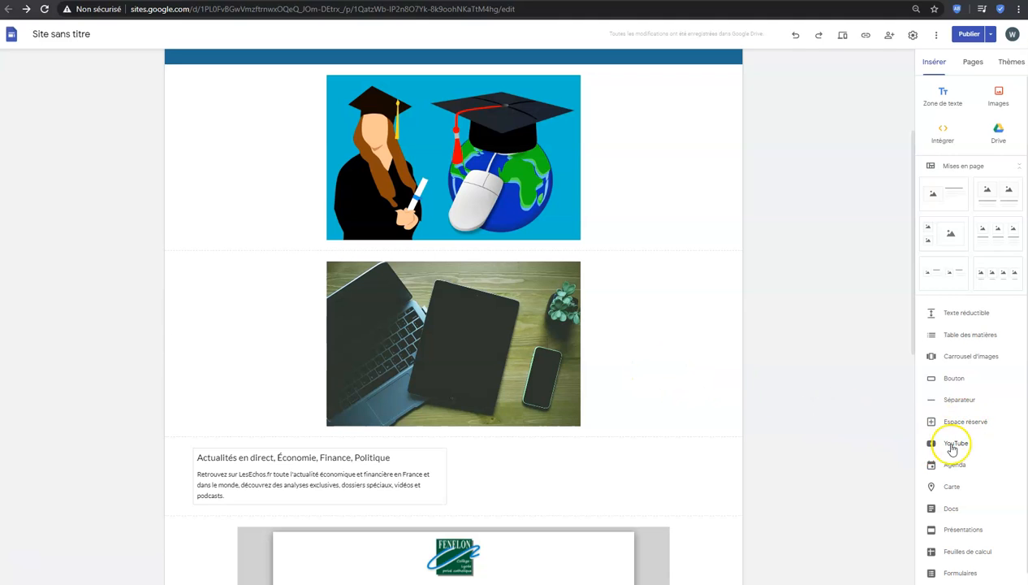
pyautogui.scroll(-10, 762, 308)
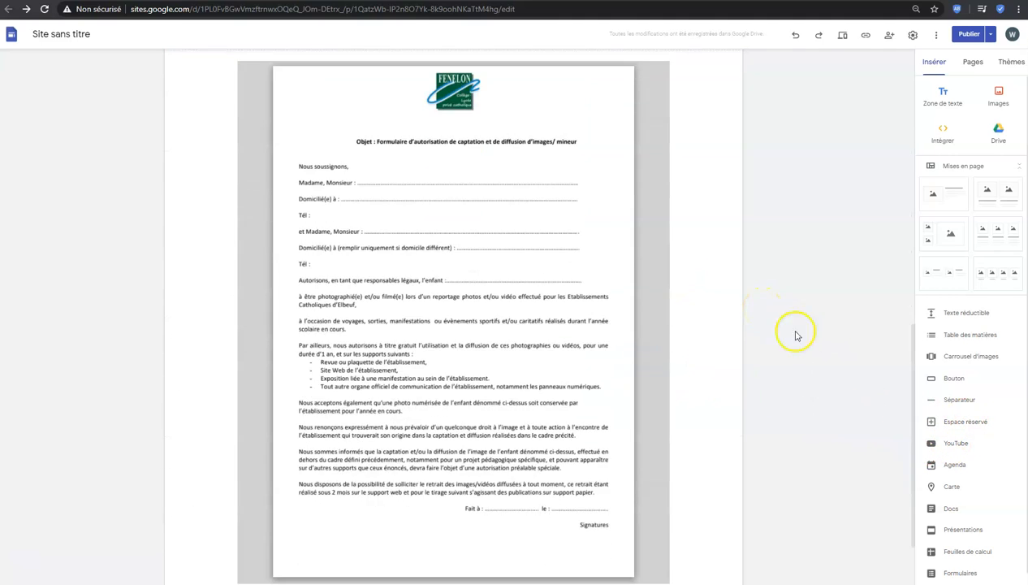
pyautogui.click(955, 445)
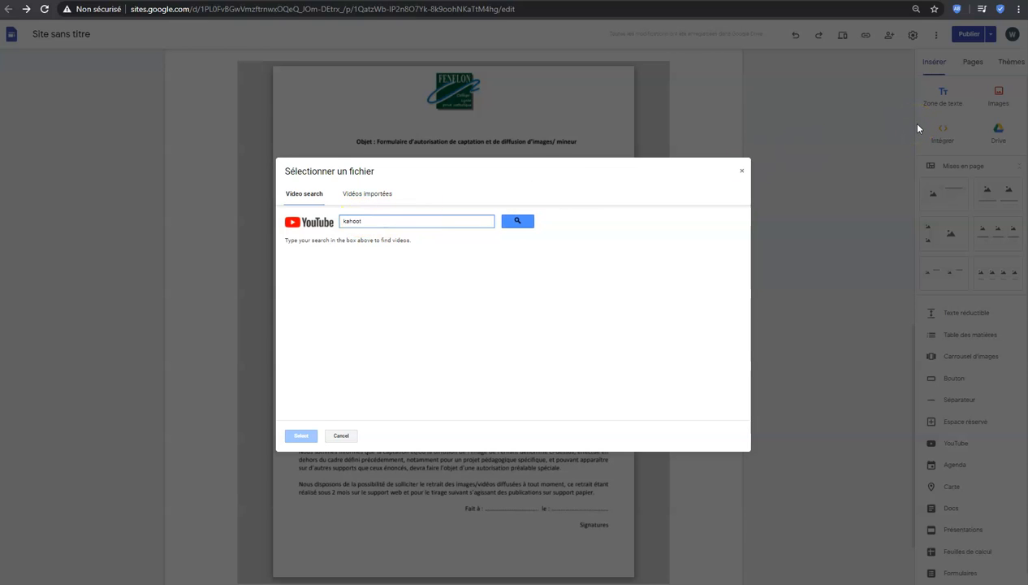
pyautogui.click(520, 222)
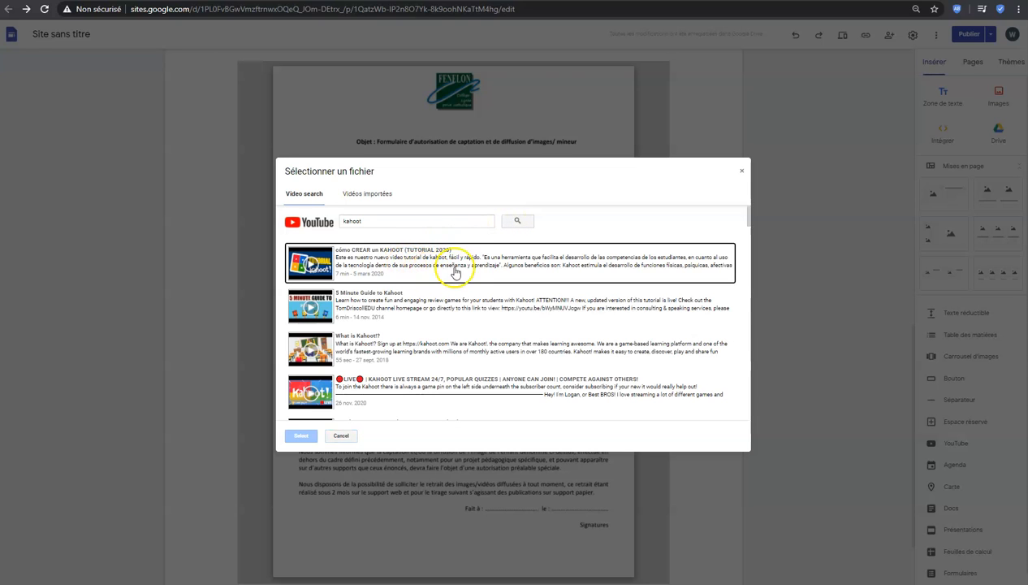
pyautogui.scroll(-3, 422, 276)
pyautogui.scroll(-8, 423, 276)
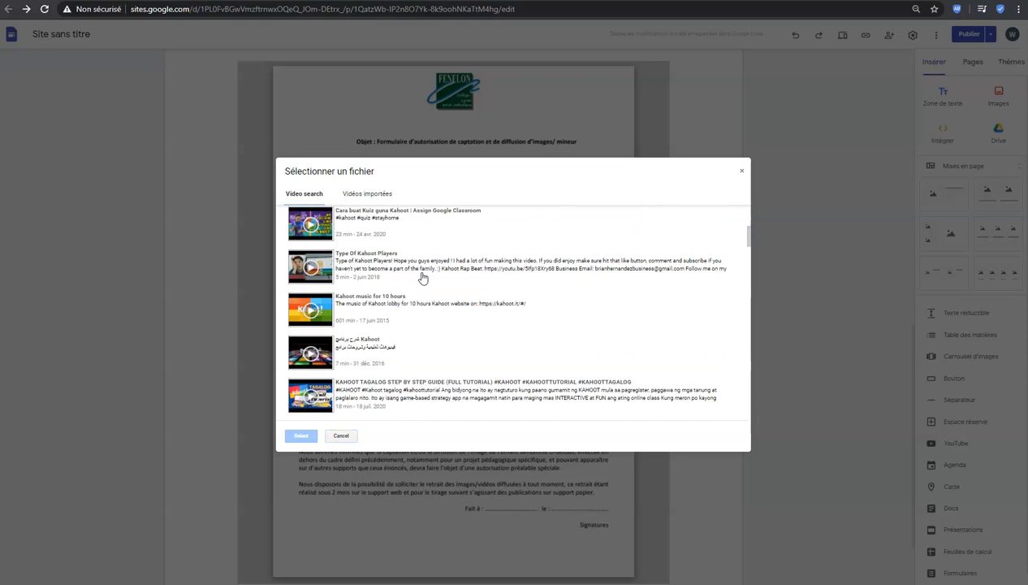
pyautogui.scroll(-8, 426, 278)
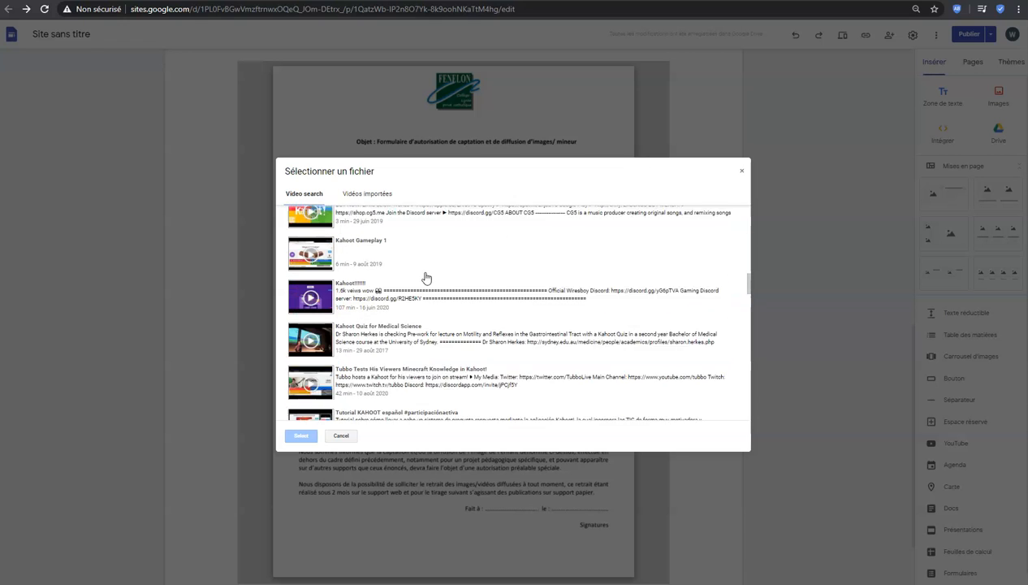
pyautogui.scroll(15, 428, 278)
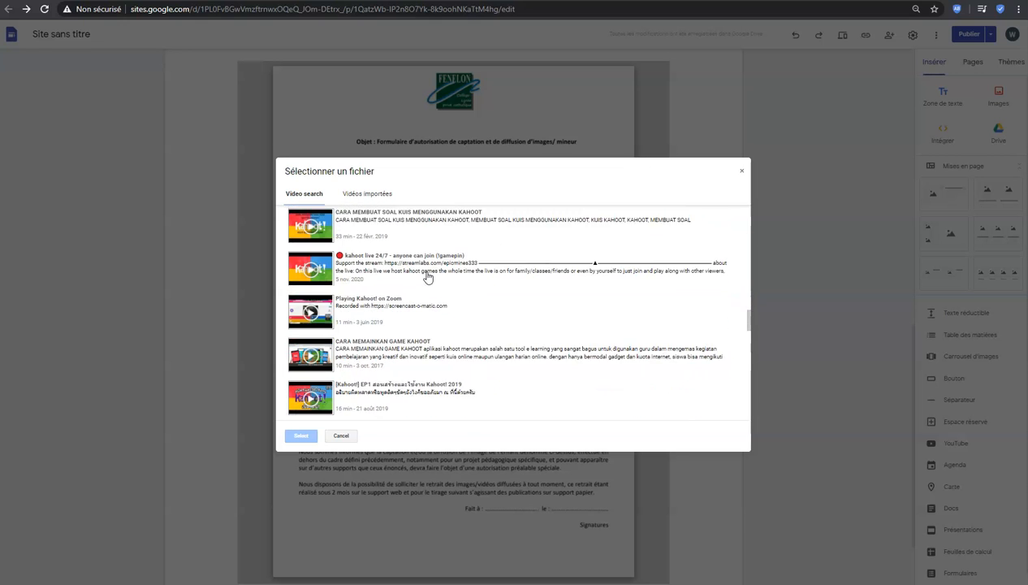
# Step: Insert the YouTube video "5 Minute Guide to Kahoot" from the kahoot results into the page
pyautogui.click(387, 225)
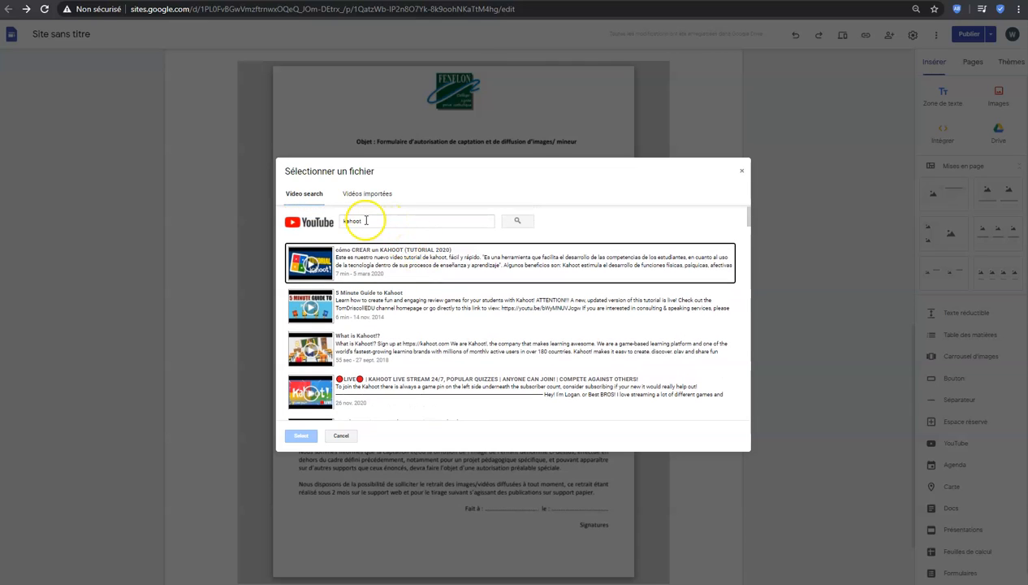
pyautogui.click(391, 222)
pyautogui.click(514, 223)
pyautogui.click(411, 271)
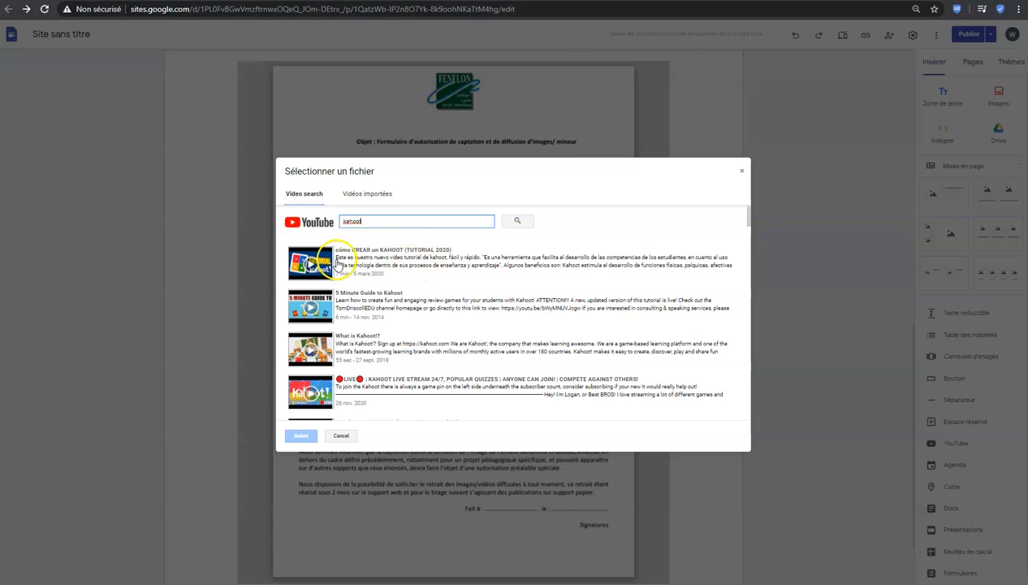
pyautogui.click(351, 296)
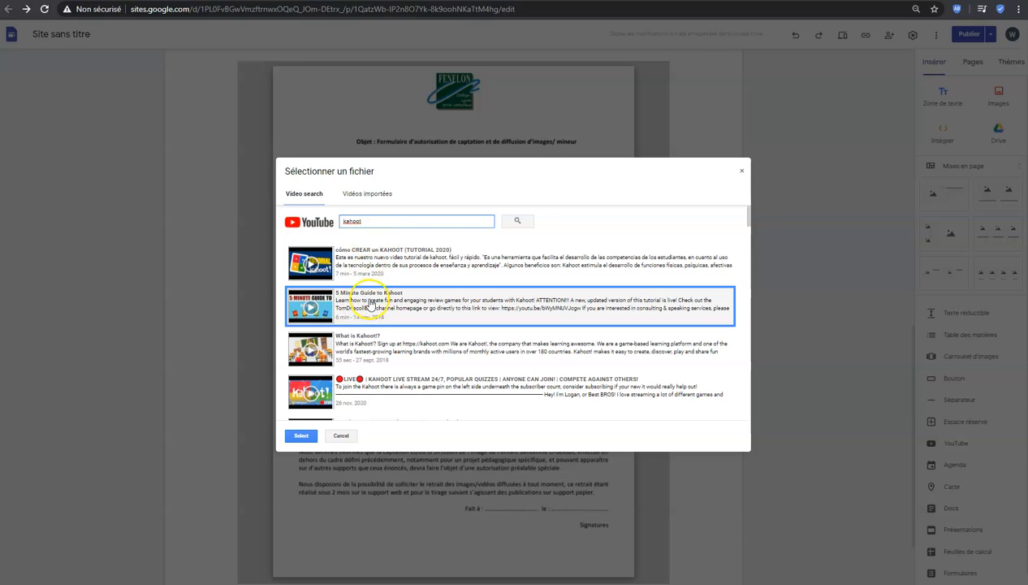
pyautogui.click(302, 440)
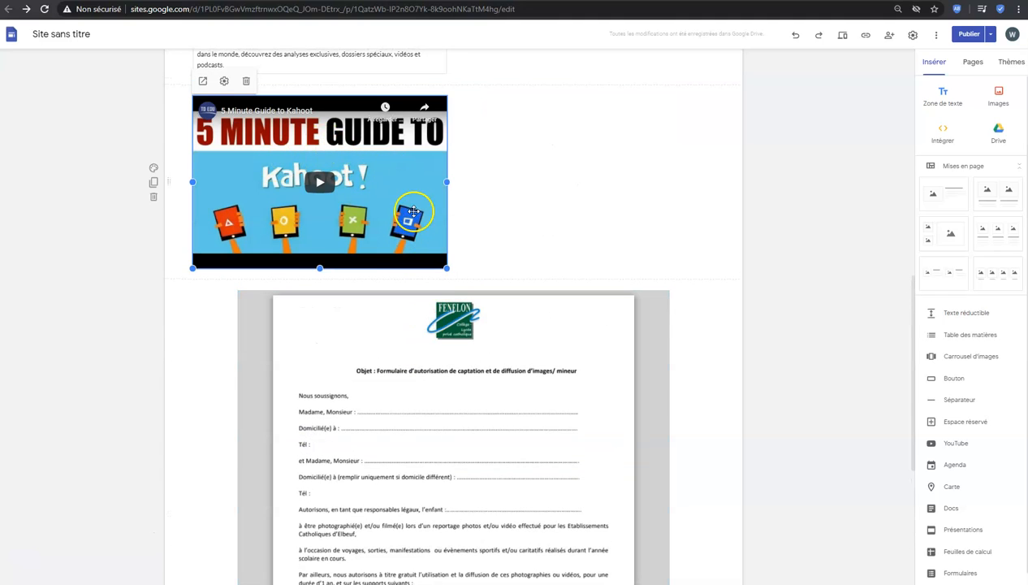
# Step: Move the Kahoot video into its own section below the authorisation PDF
pyautogui.moveTo(341, 155); pyautogui.dragTo(459, 486)
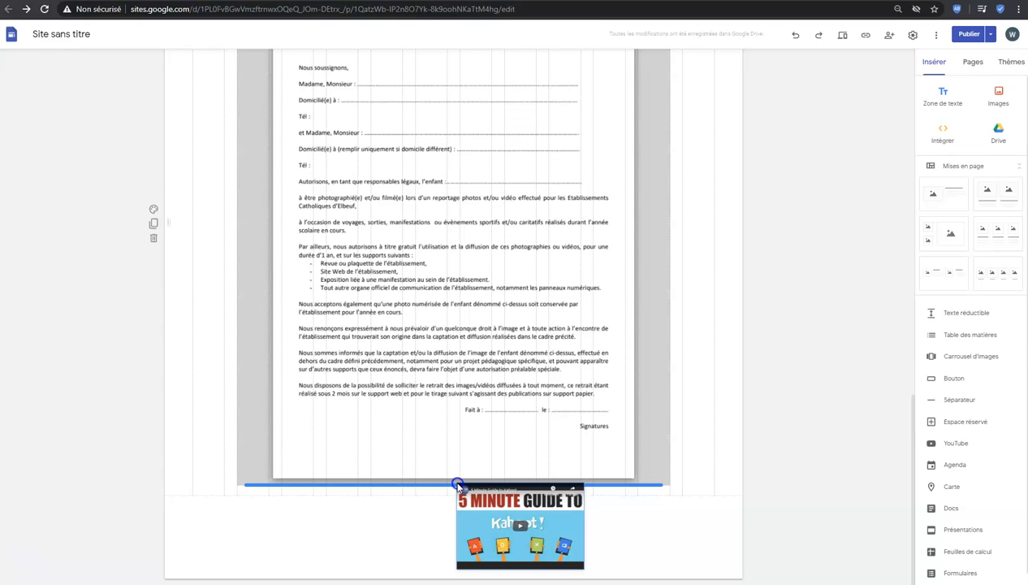
pyautogui.moveTo(458, 485); pyautogui.dragTo(462, 501)
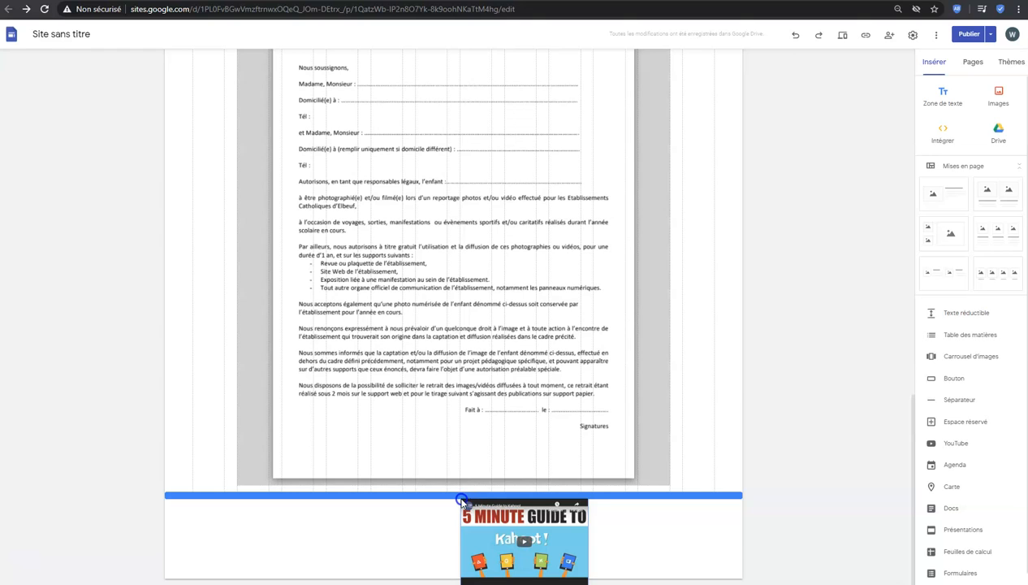
pyautogui.moveTo(461, 501); pyautogui.dragTo(461, 498)
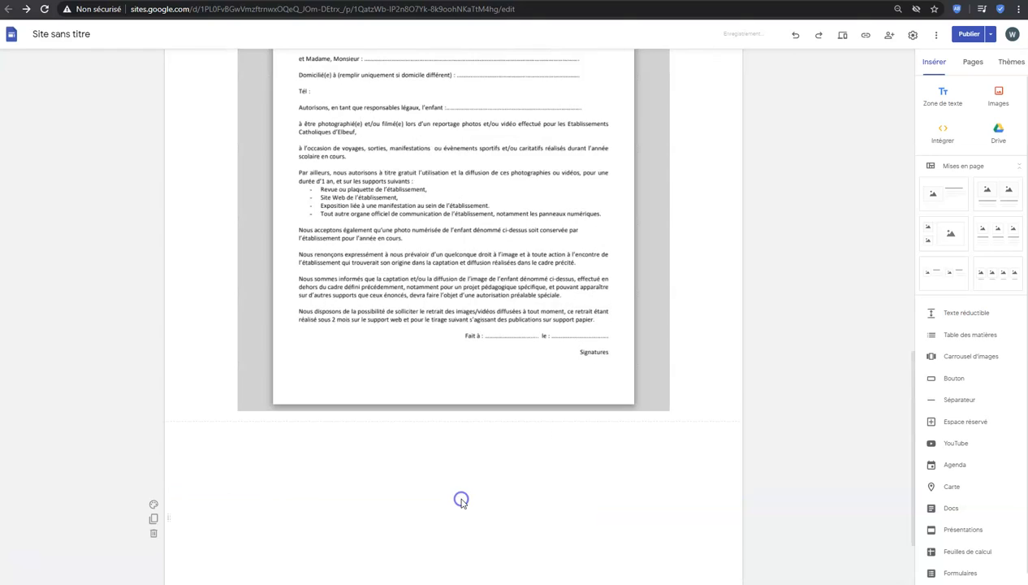
pyautogui.click(388, 416)
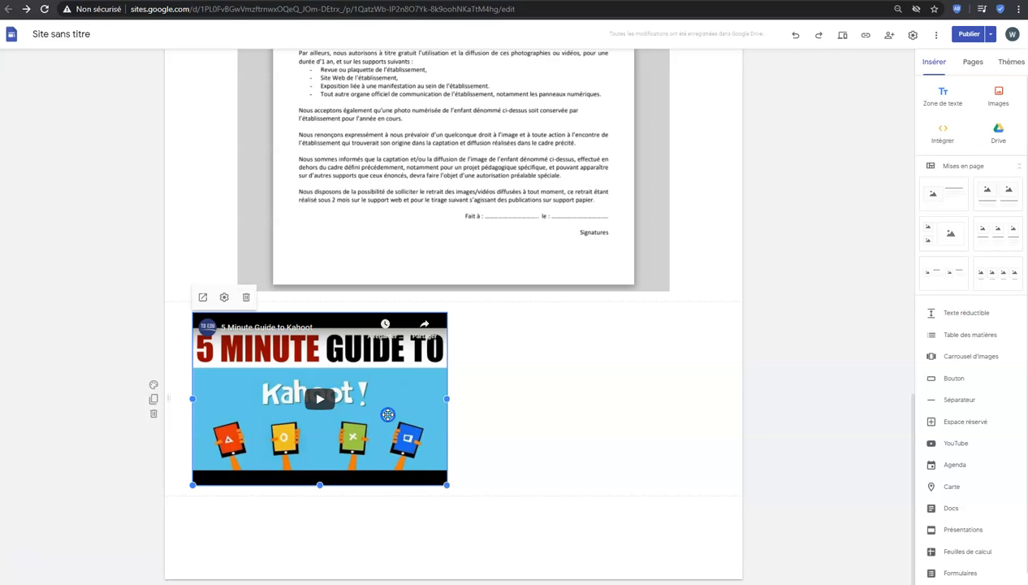
# Step: Enlarge the Kahoot video to the full content width and lengthen it to show the whole frame
pyautogui.moveTo(446, 487); pyautogui.dragTo(713, 573)
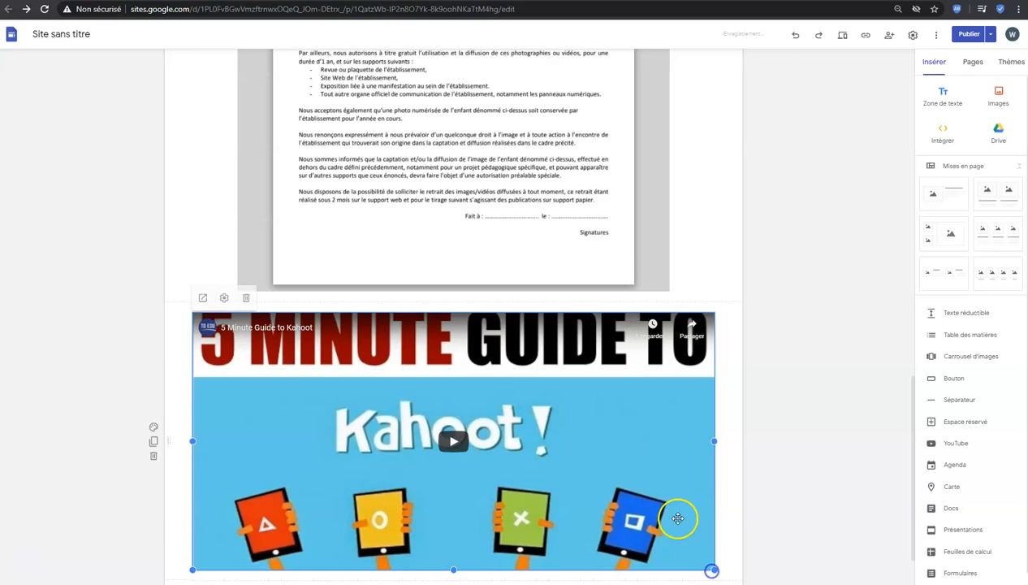
pyautogui.scroll(-1, 854, 331)
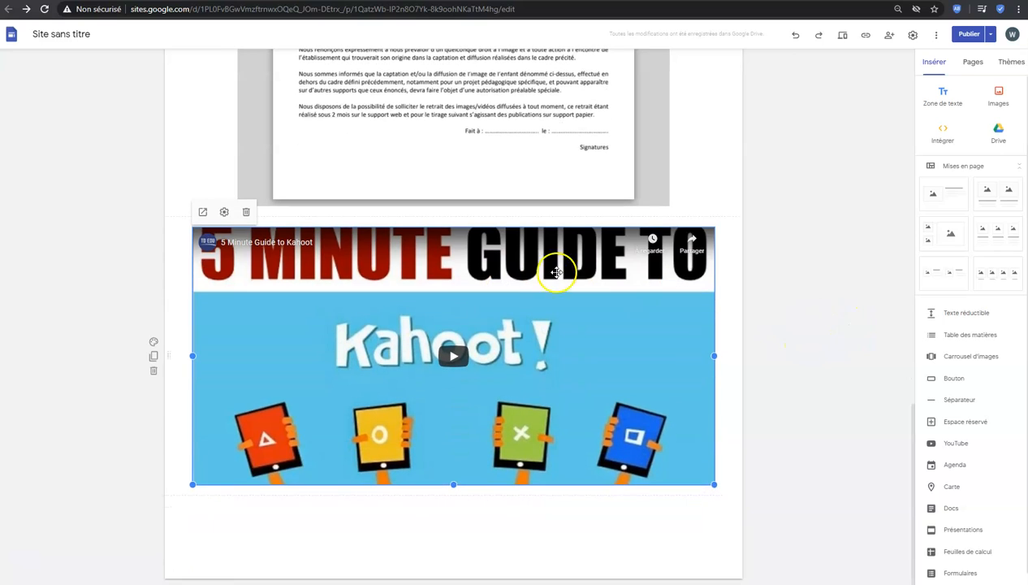
pyautogui.moveTo(453, 484); pyautogui.dragTo(455, 559)
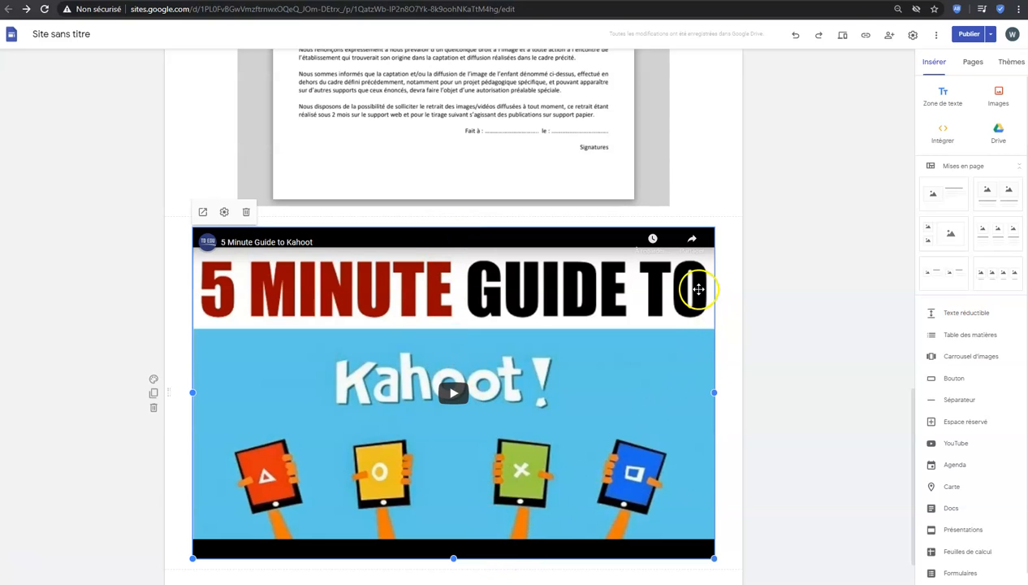
# Step: Preview the page at computer size, and briefly play and pause the Kahoot video below the authorisation PDF
pyautogui.scroll(3, 813, 267)
pyautogui.scroll(1, 813, 267)
pyautogui.scroll(-5, 815, 266)
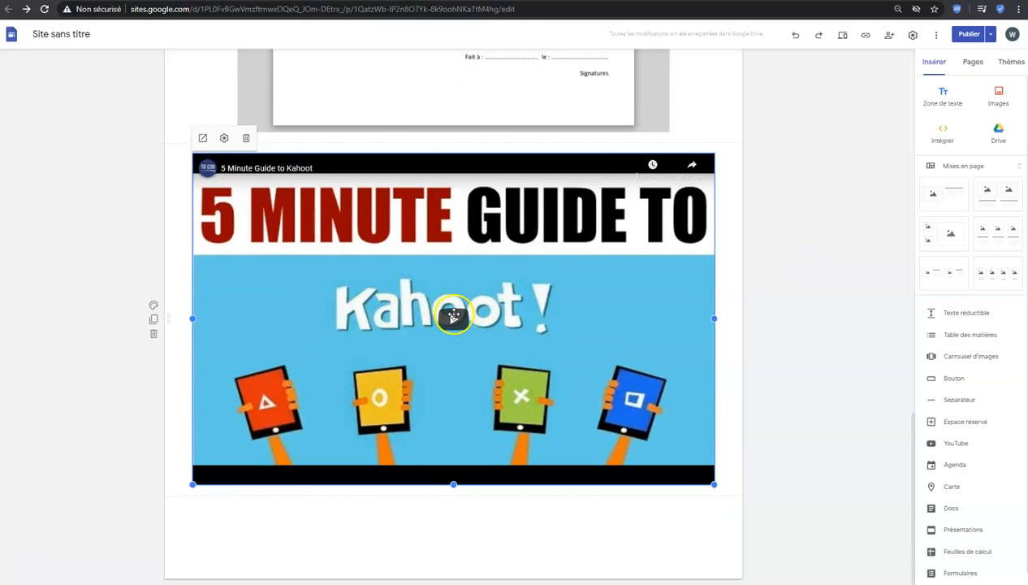
pyautogui.click(850, 41)
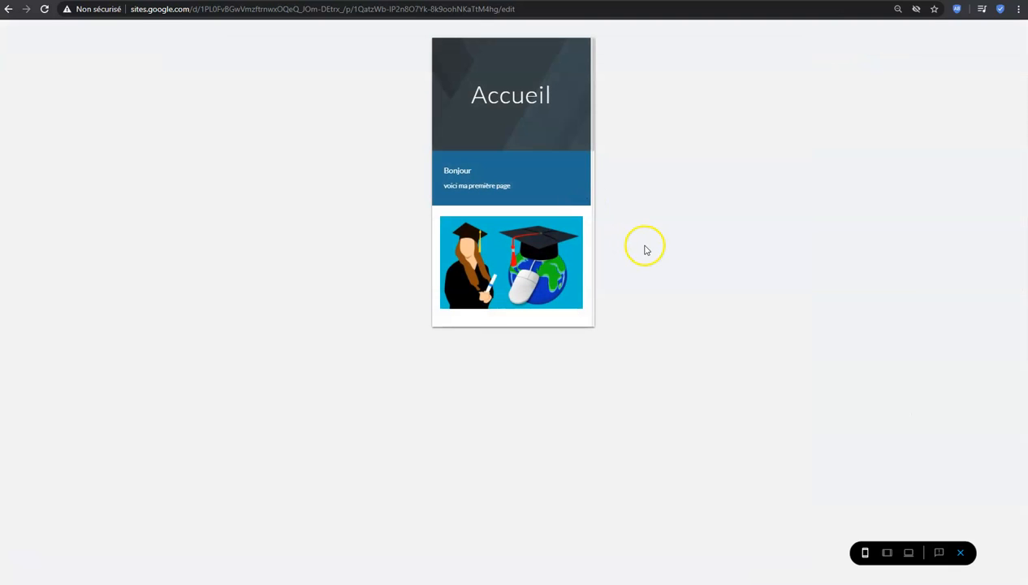
pyautogui.click(908, 554)
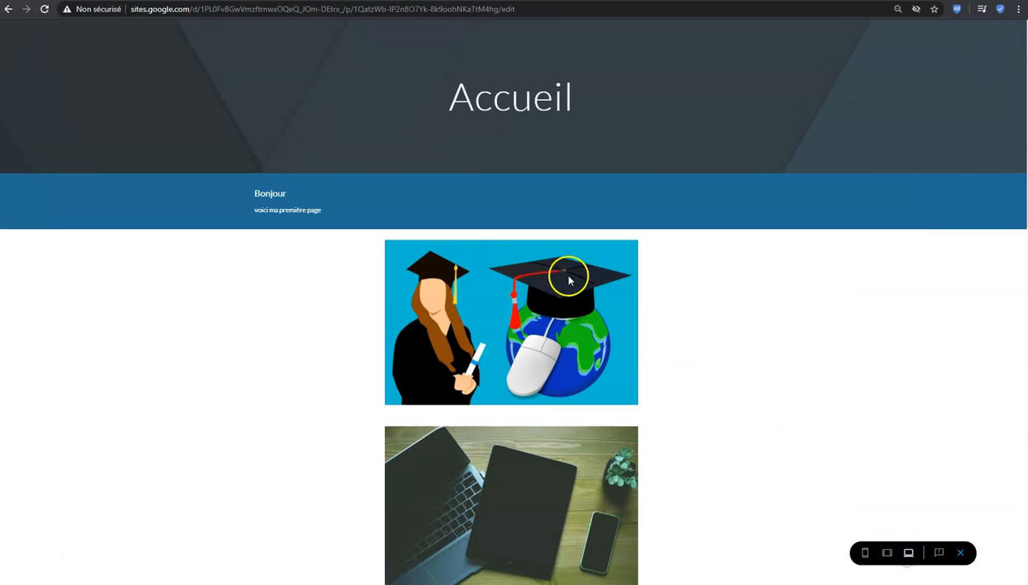
pyautogui.scroll(-8, 566, 276)
pyautogui.scroll(-5, 571, 278)
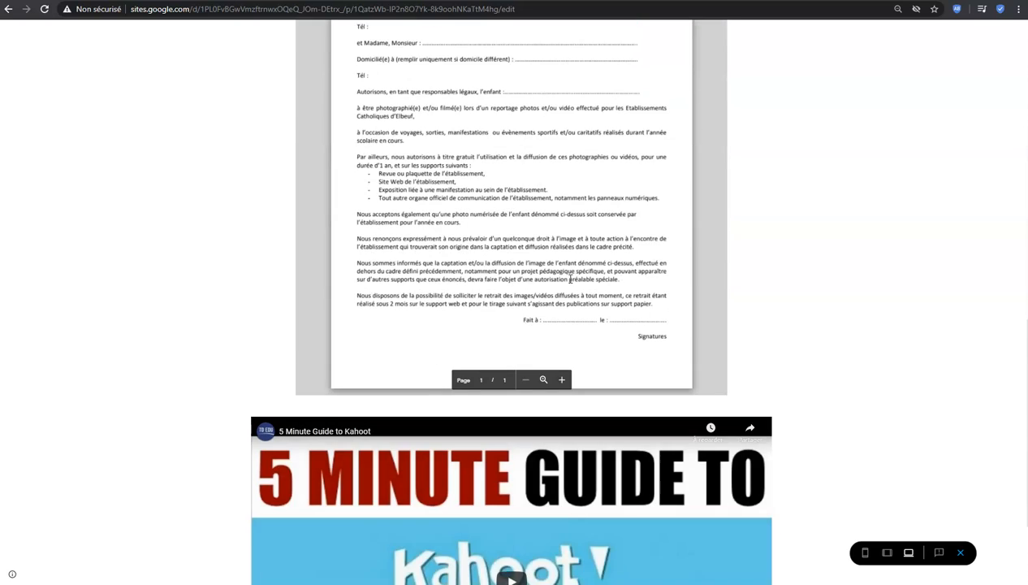
pyautogui.click(512, 414)
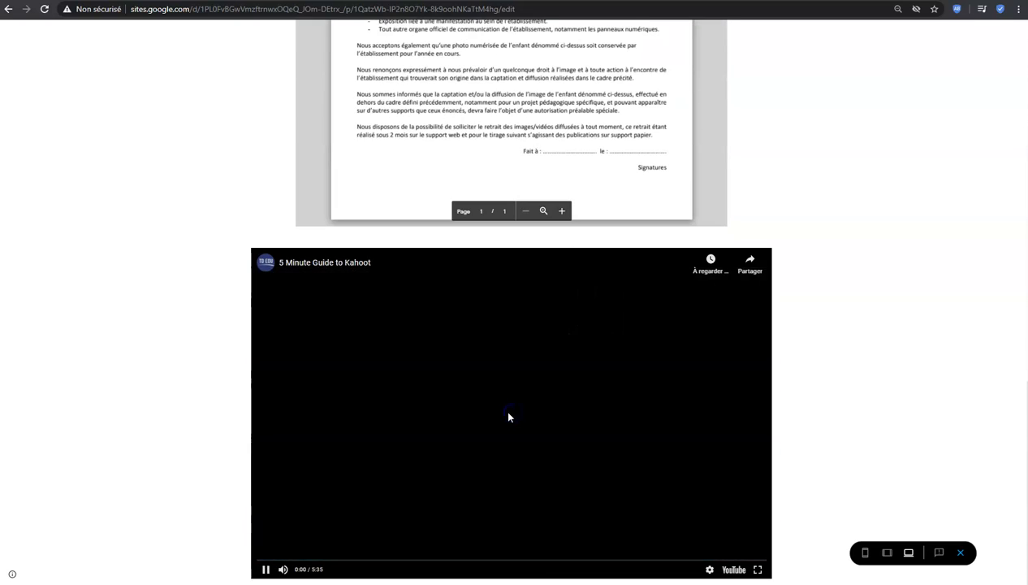
pyautogui.click(263, 571)
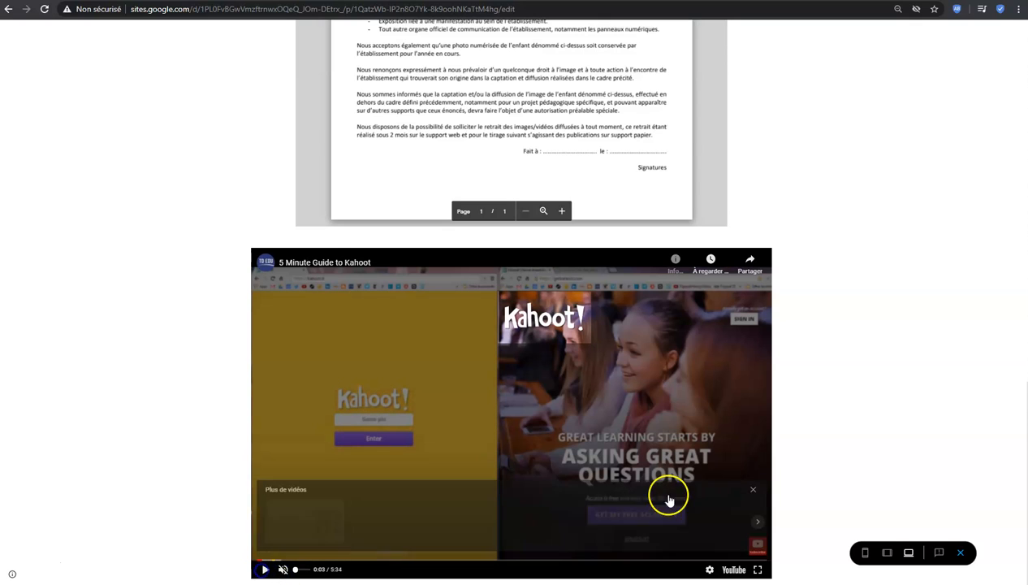
# Step: Check the Kahoot video in the tablet and phone previews, including playback, and exit the preview
pyautogui.click(887, 552)
pyautogui.scroll(-3, 617, 219)
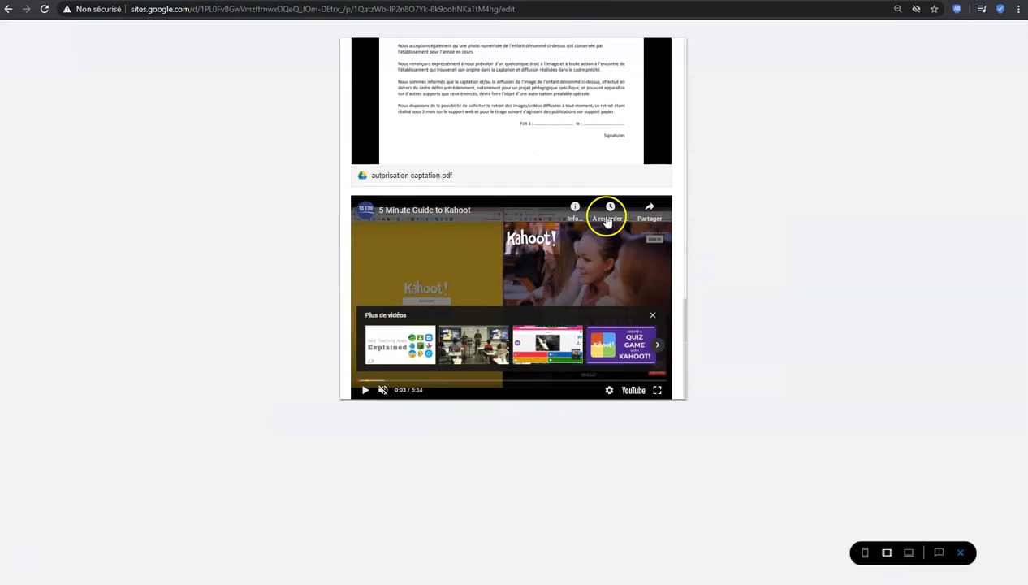
pyautogui.click(365, 390)
pyautogui.click(366, 391)
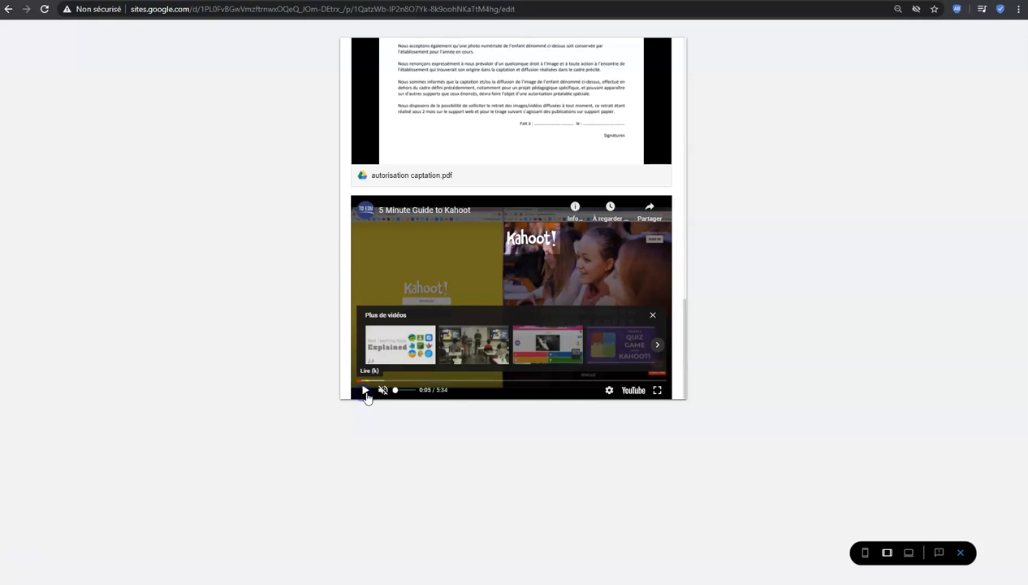
pyautogui.click(865, 553)
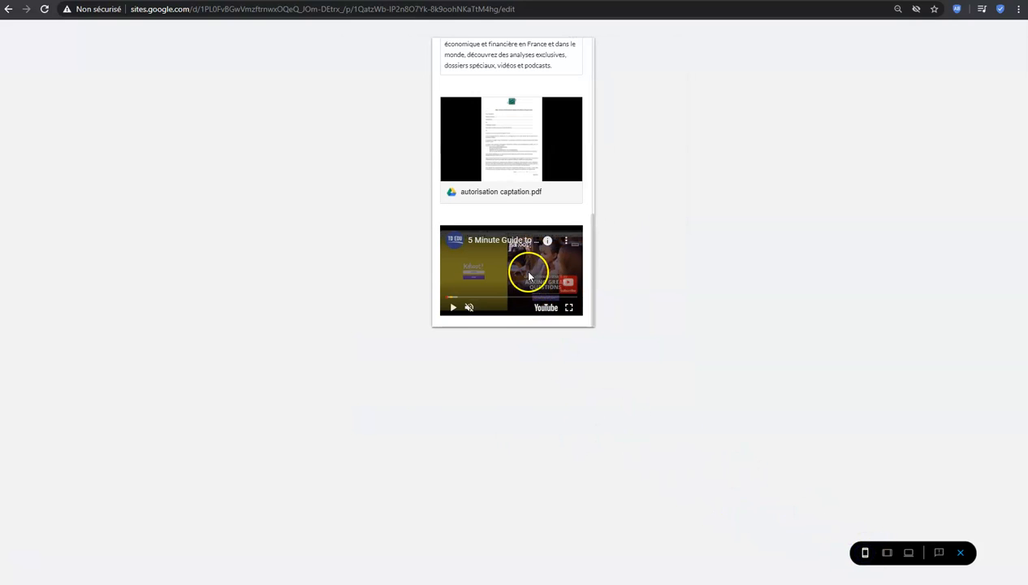
pyautogui.click(449, 307)
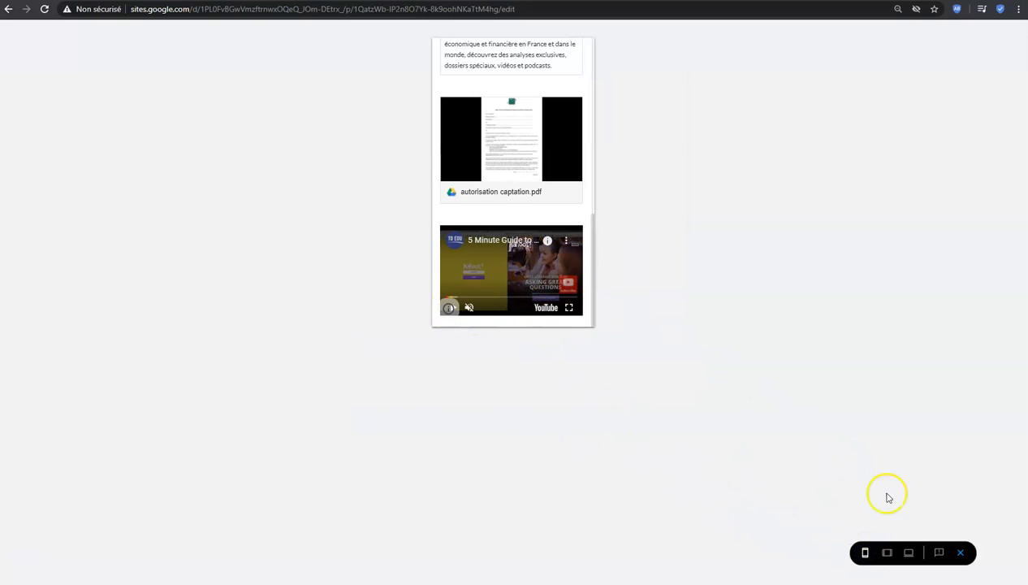
pyautogui.click(960, 552)
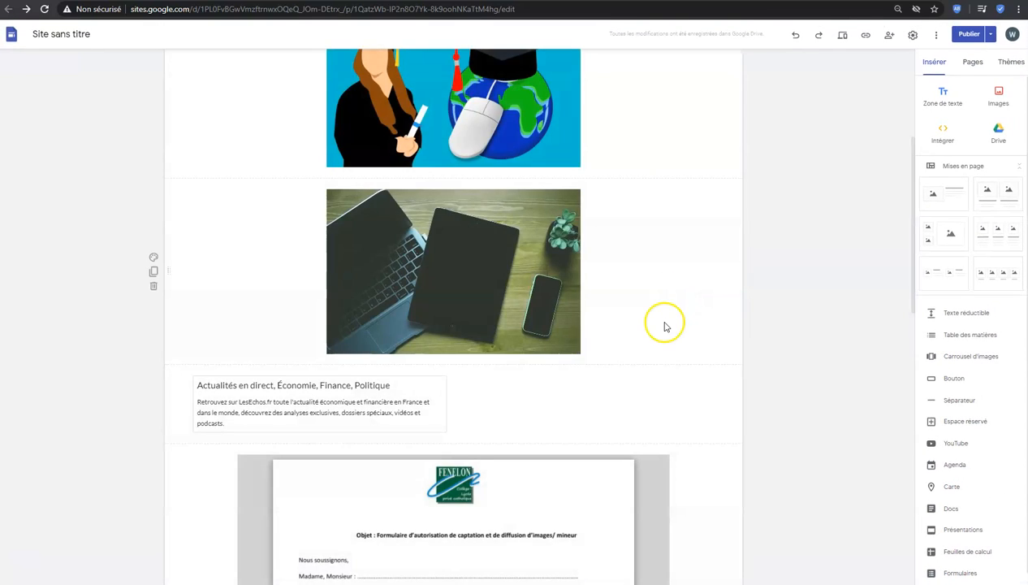
# Step: Compare the draft of the Accueil page with the published version down to the Kahoot video, and publish the update
pyautogui.scroll(-10, 674, 301)
pyautogui.scroll(-2, 717, 301)
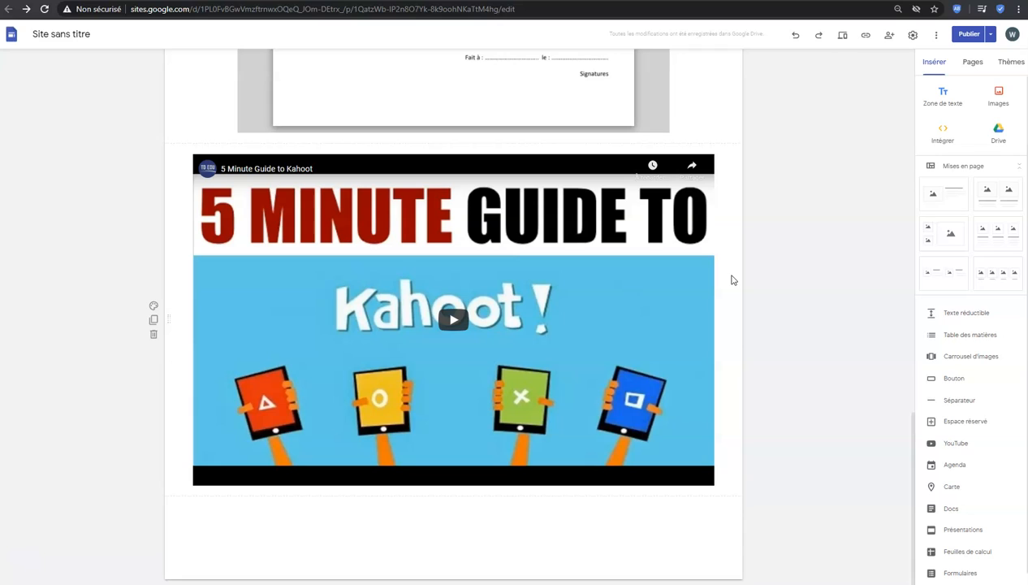
pyautogui.click(973, 37)
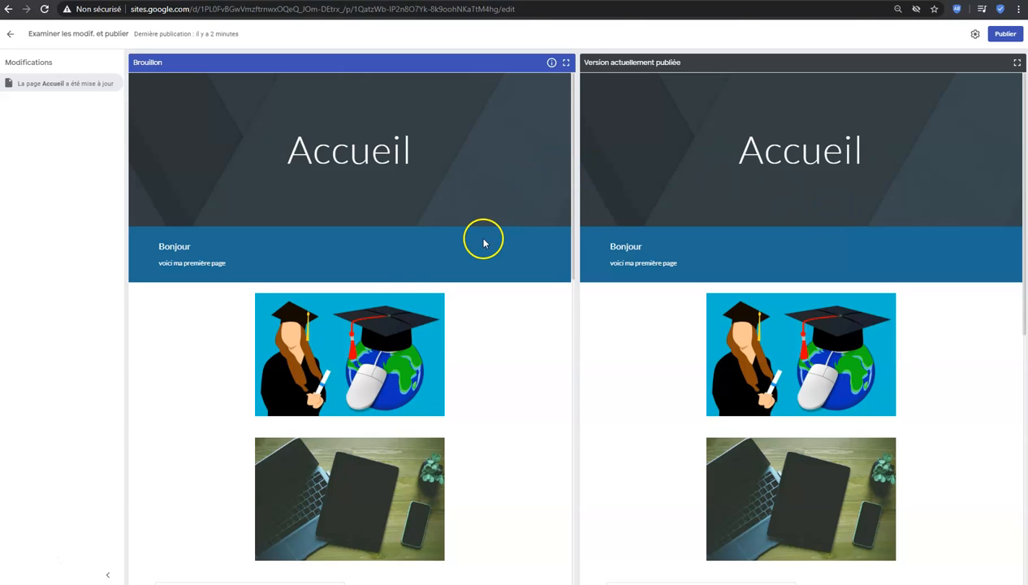
pyautogui.click(496, 342)
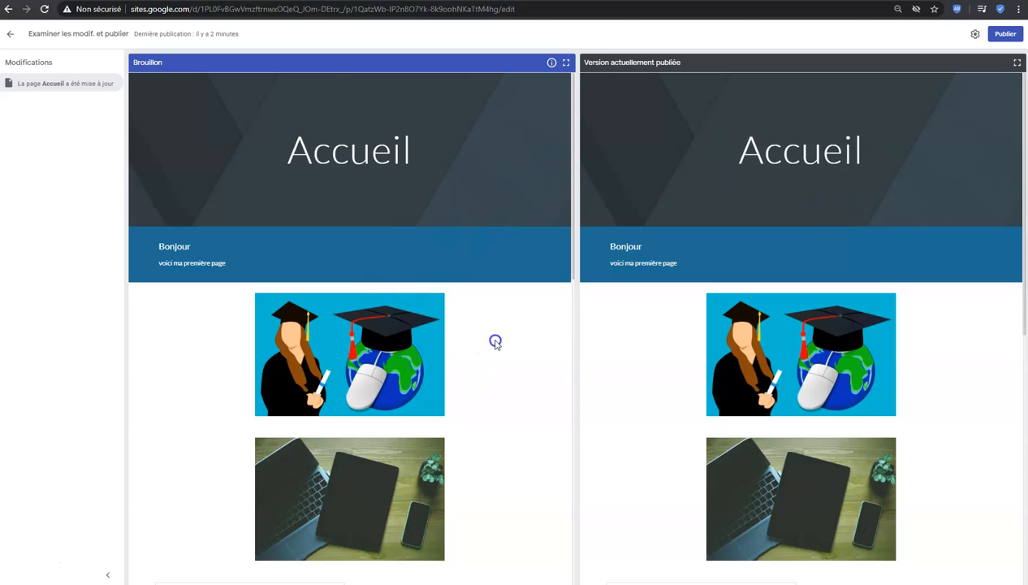
pyautogui.scroll(-10, 528, 282)
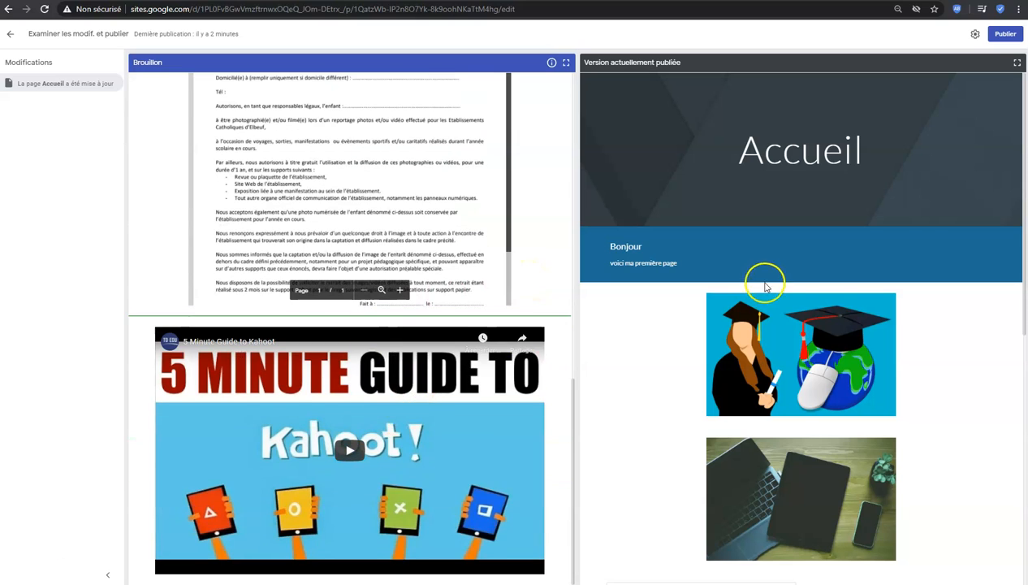
pyautogui.scroll(-4, 767, 281)
pyautogui.scroll(-3, 766, 281)
pyautogui.scroll(-2, 895, 374)
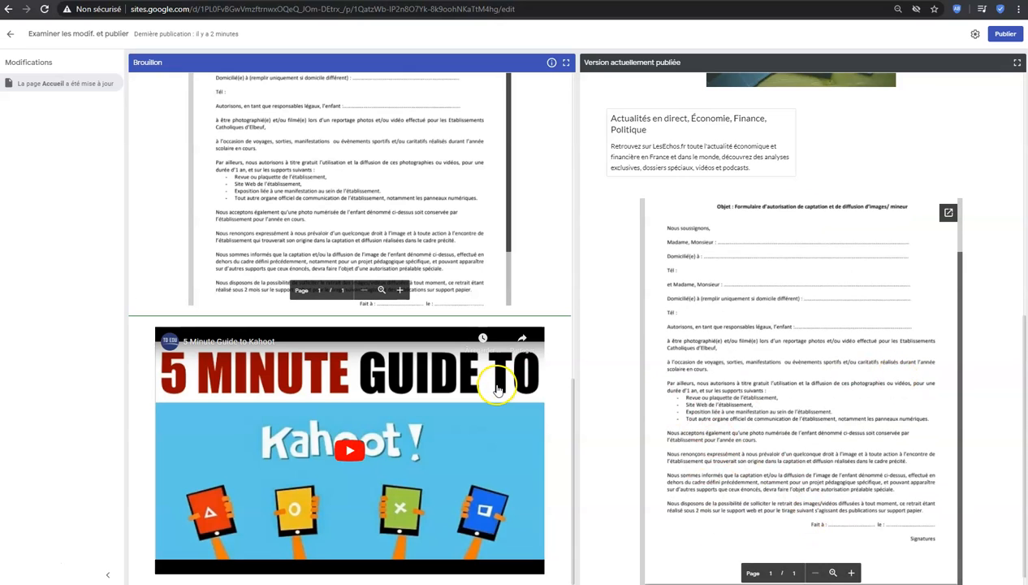
pyautogui.click(1006, 33)
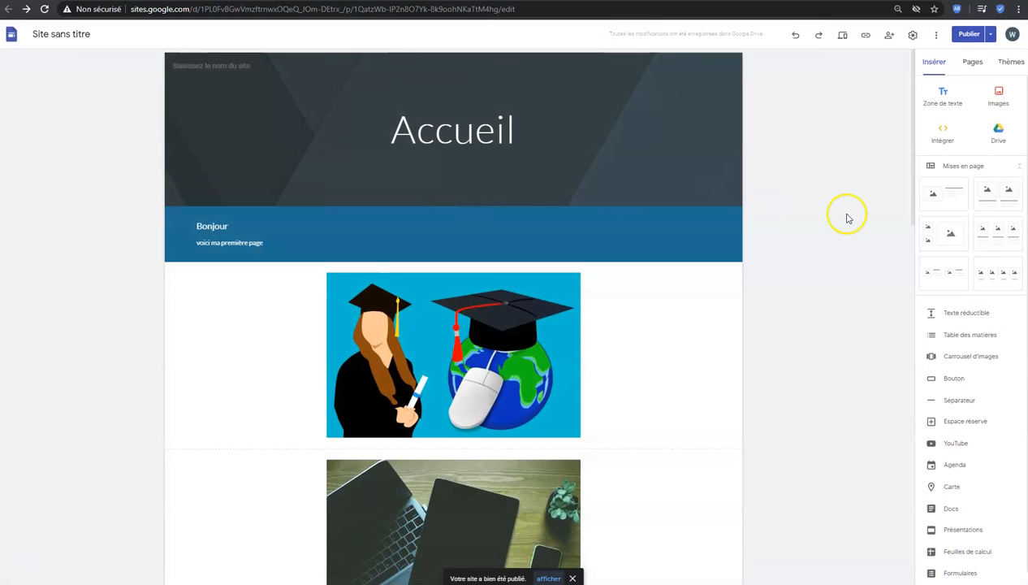
# Step: Bring up the site's page list, and copy the Les Echos website address from its own browser tab
pyautogui.scroll(-3, 828, 231)
pyautogui.scroll(-10, 719, 272)
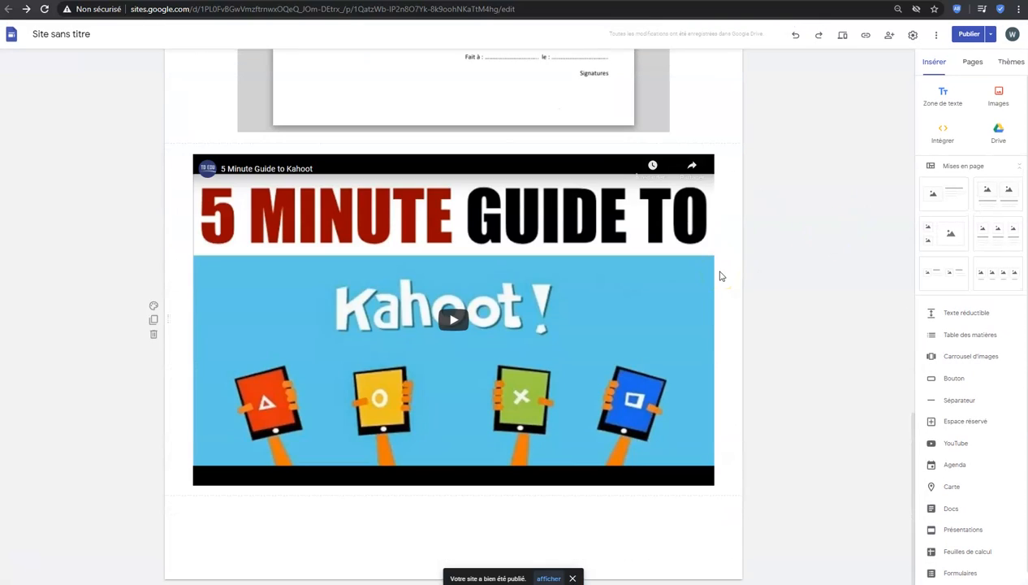
pyautogui.scroll(12, 800, 255)
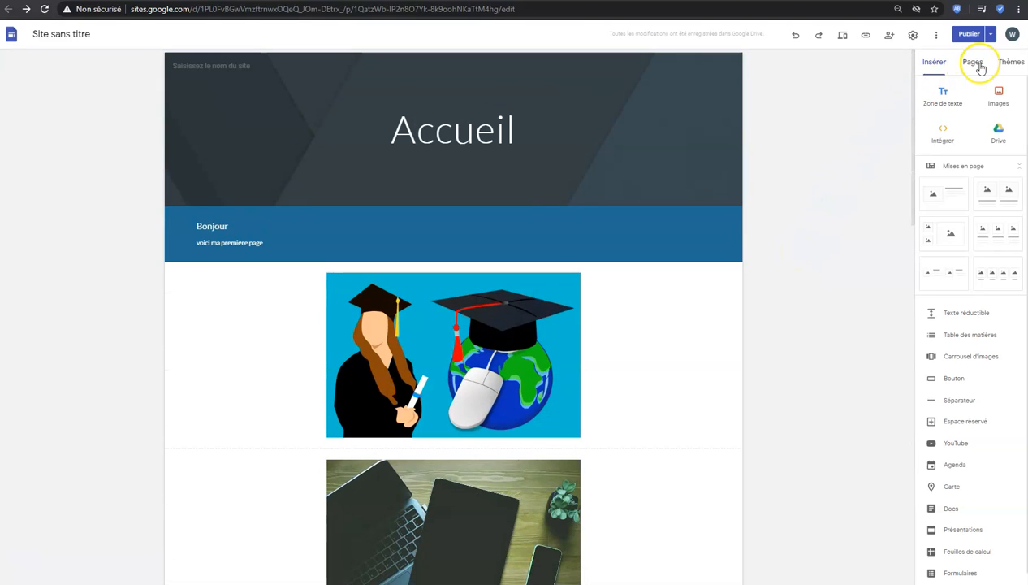
pyautogui.click(974, 63)
pyautogui.click(957, 105)
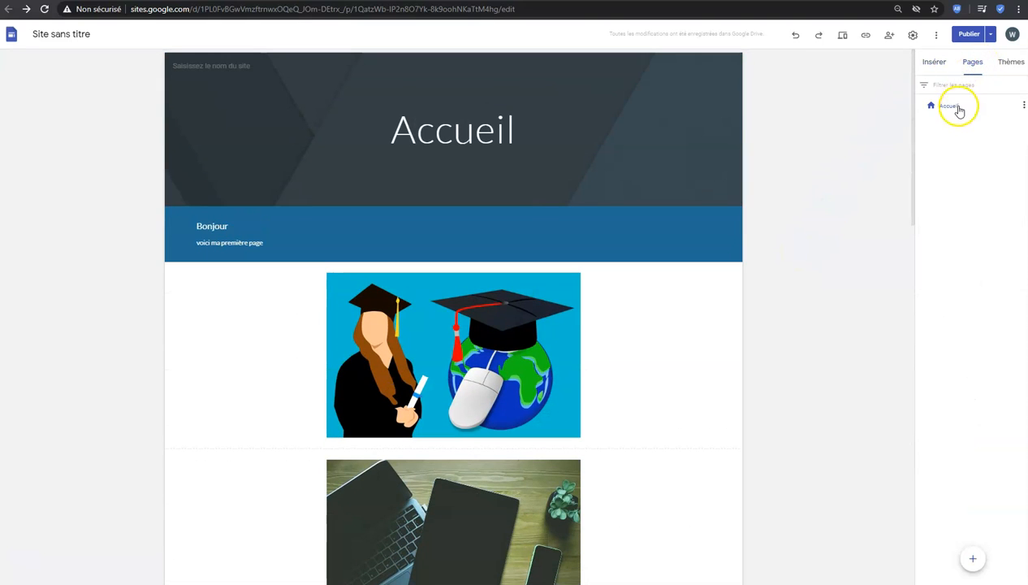
pyautogui.moveTo(978, 562)
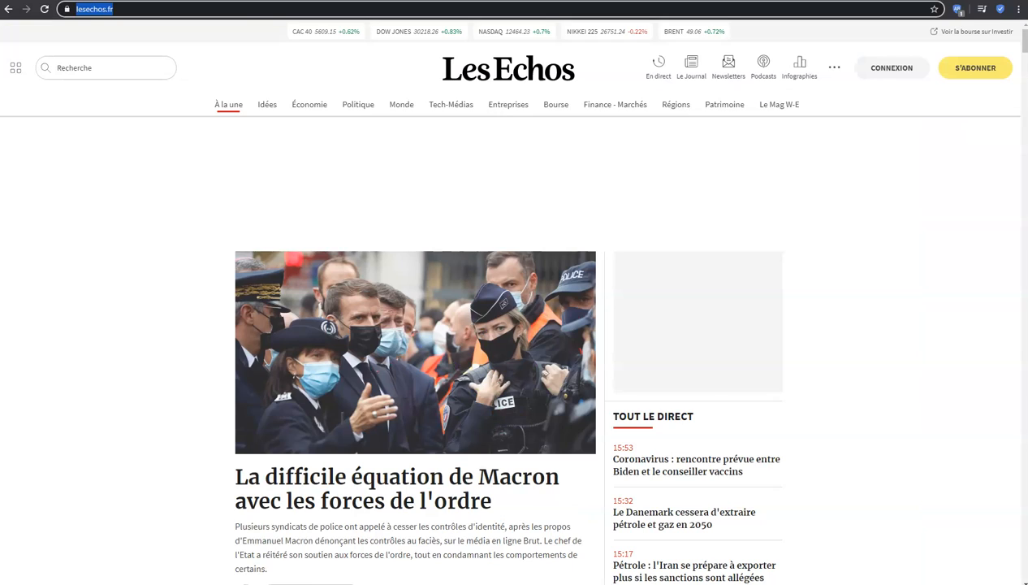
pyautogui.rightClick(104, 15)
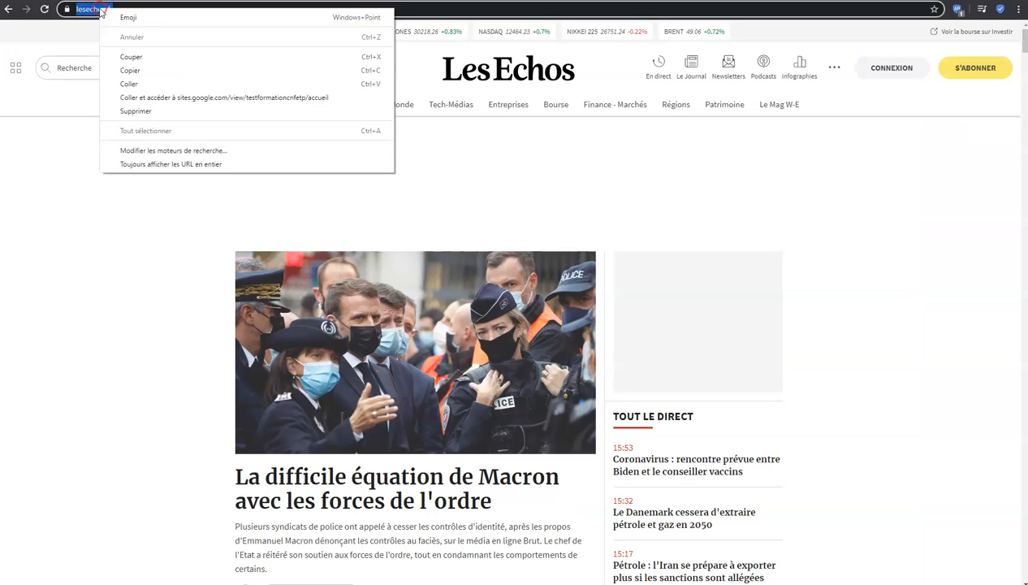
pyautogui.click(131, 56)
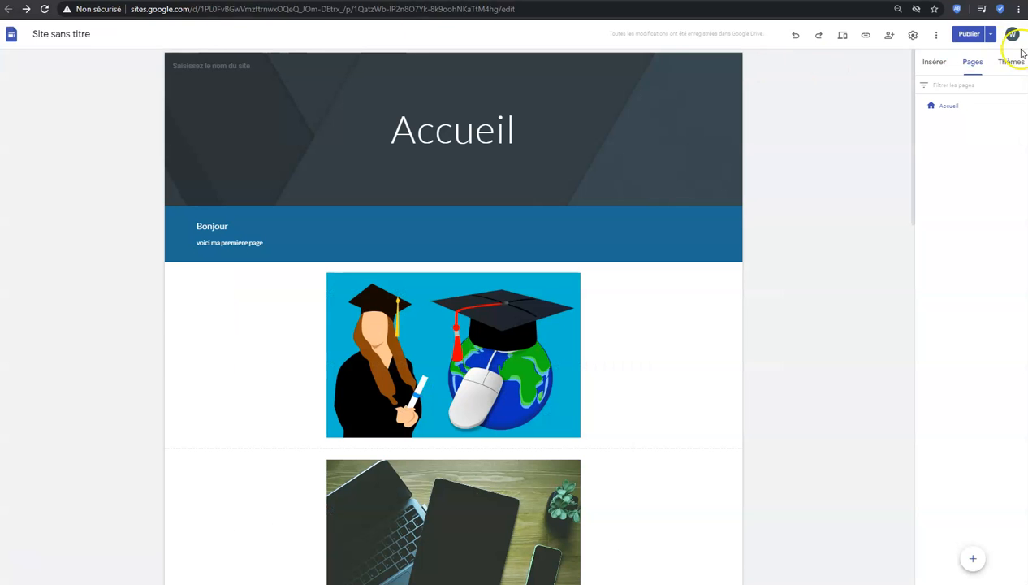
# Step: Add a new page to the site without giving it a name
pyautogui.click(977, 559)
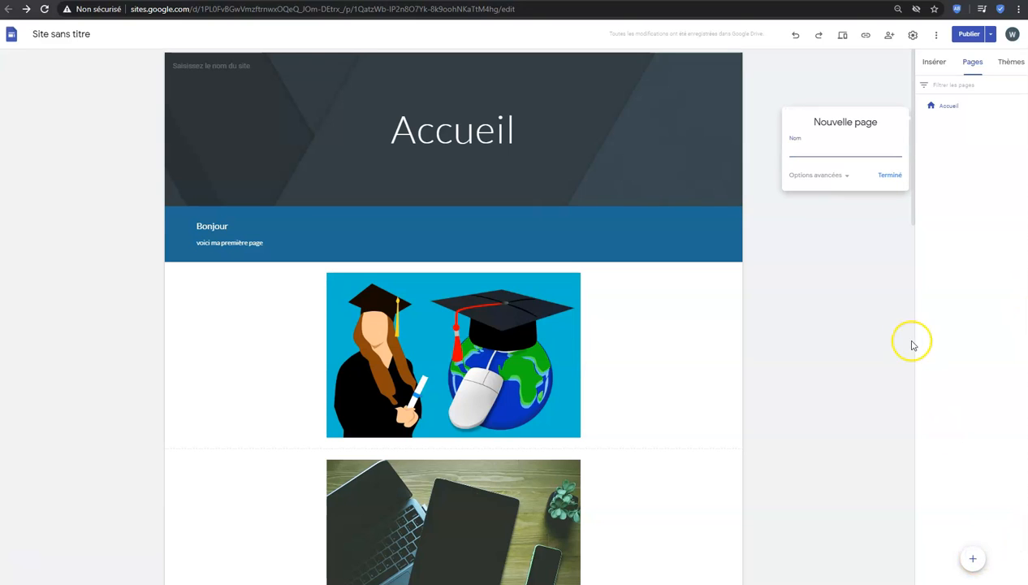
pyautogui.click(889, 175)
pyautogui.moveTo(977, 563)
pyautogui.click(973, 533)
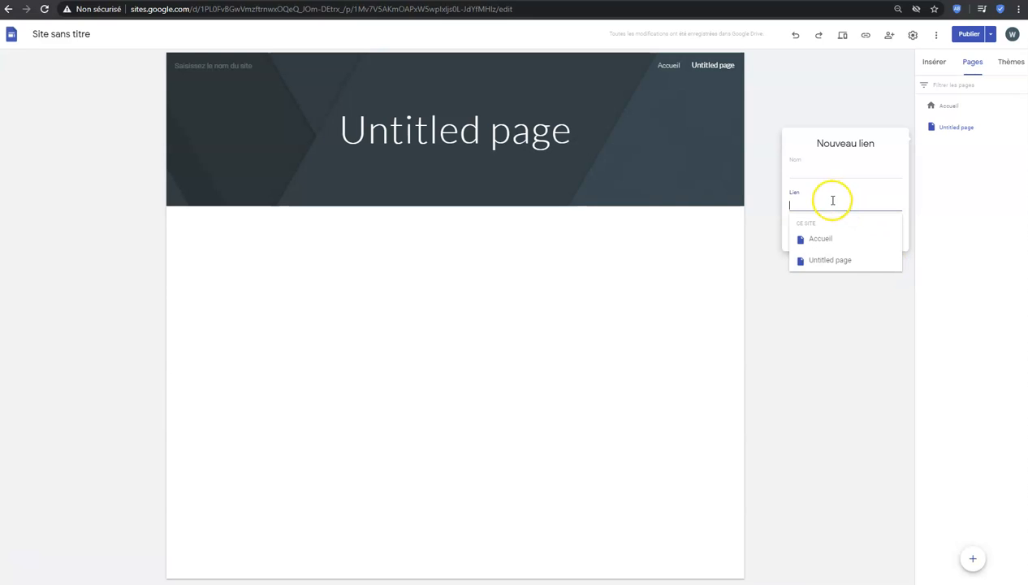
pyautogui.write('https://www.lesechos.fr/')
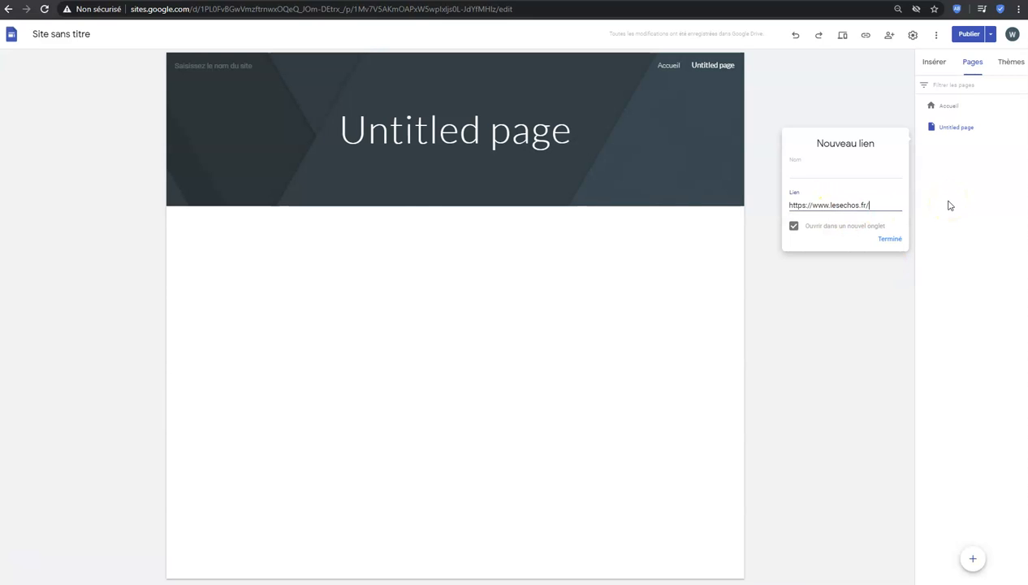
pyautogui.click(819, 173)
pyautogui.write('Les e')
pyautogui.write('chox')
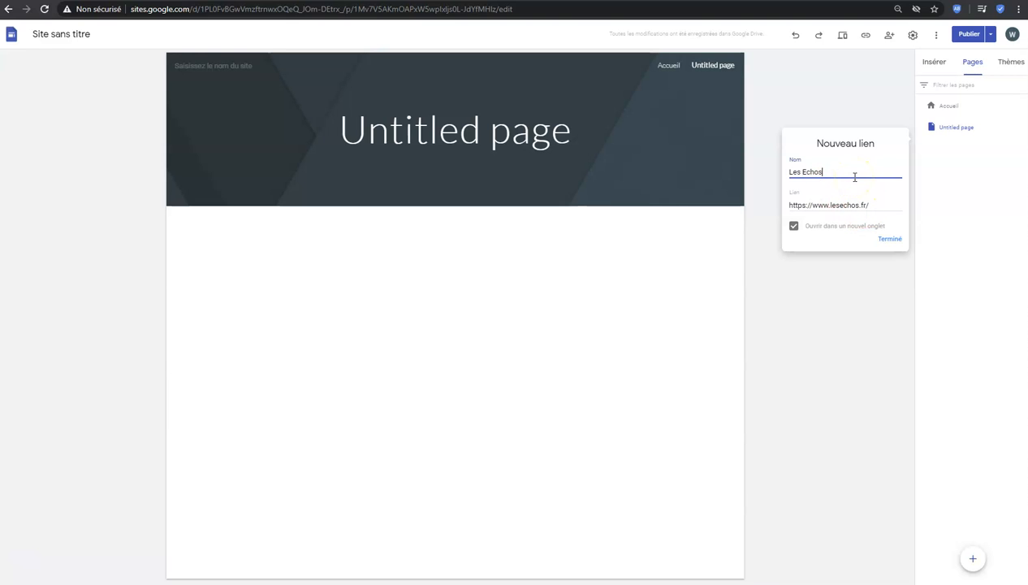
pyautogui.click(808, 234)
pyautogui.click(794, 229)
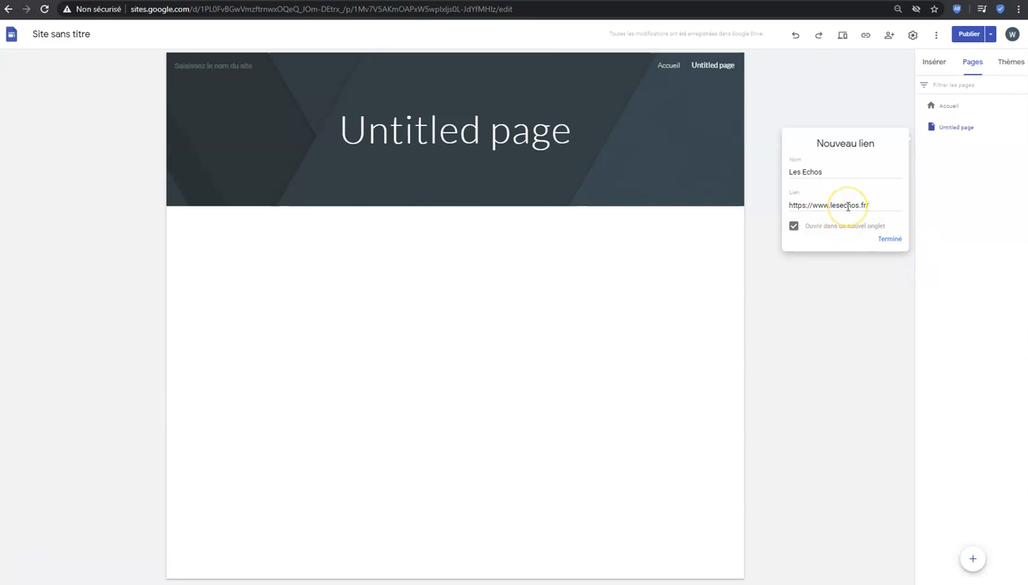
pyautogui.click(891, 242)
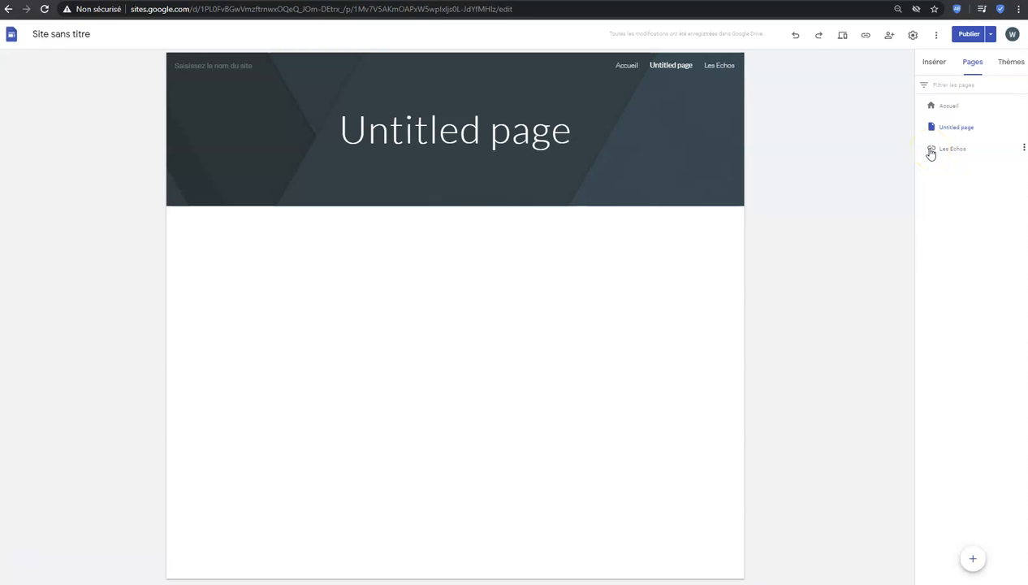
# Step: Delete the blank untitled page from the site
pyautogui.click(968, 127)
pyautogui.click(1024, 127)
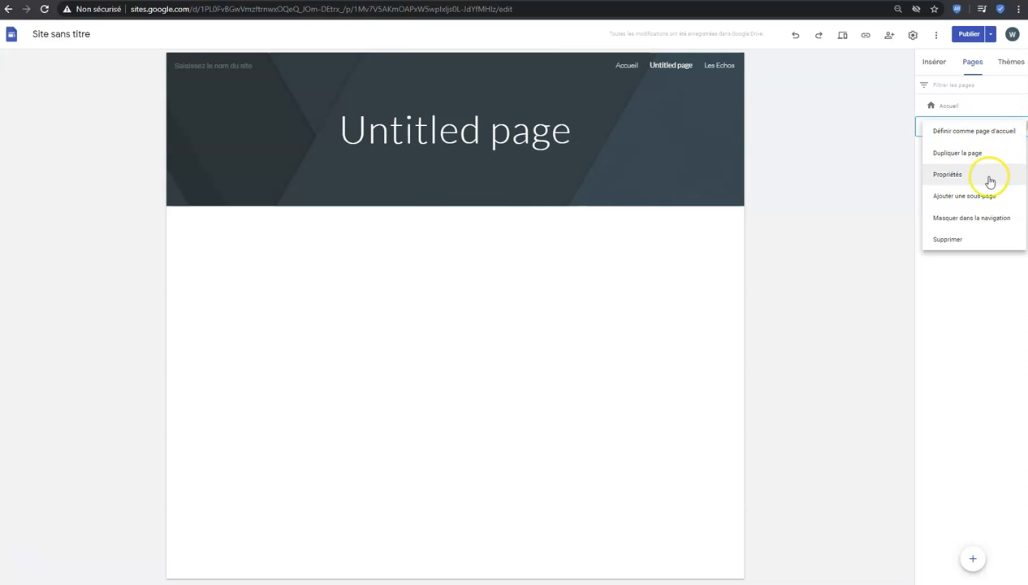
pyautogui.click(974, 240)
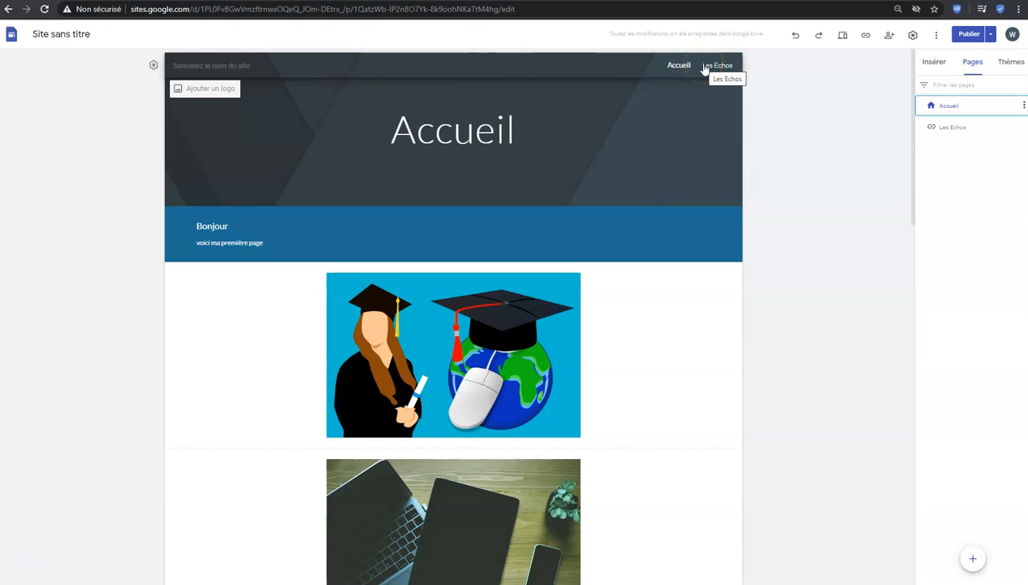
# Step: Check the live site's navigation, review the added Les Echos link against the published home page, and publish the change
pyautogui.click(558, 2)
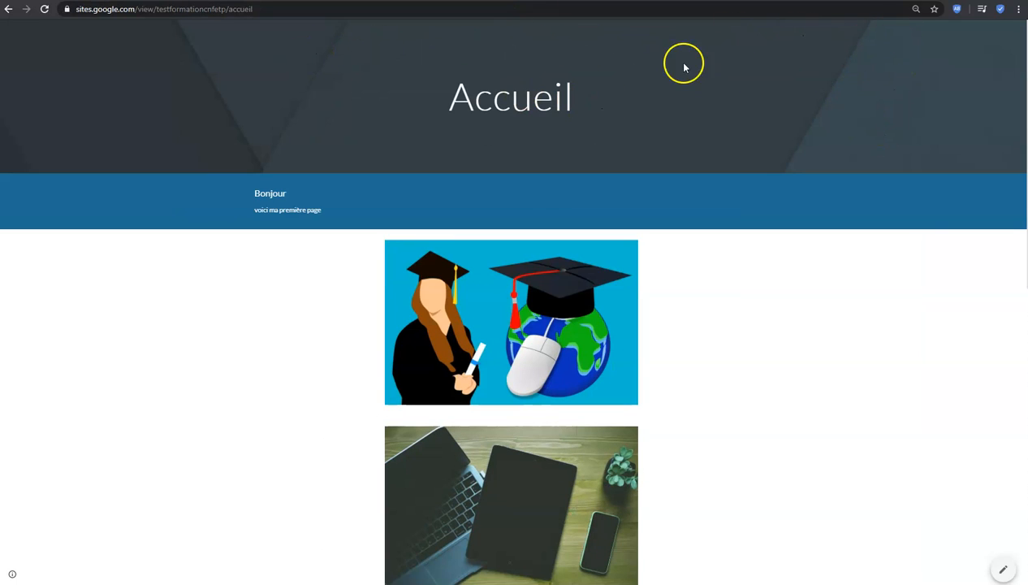
pyautogui.click(357, 2)
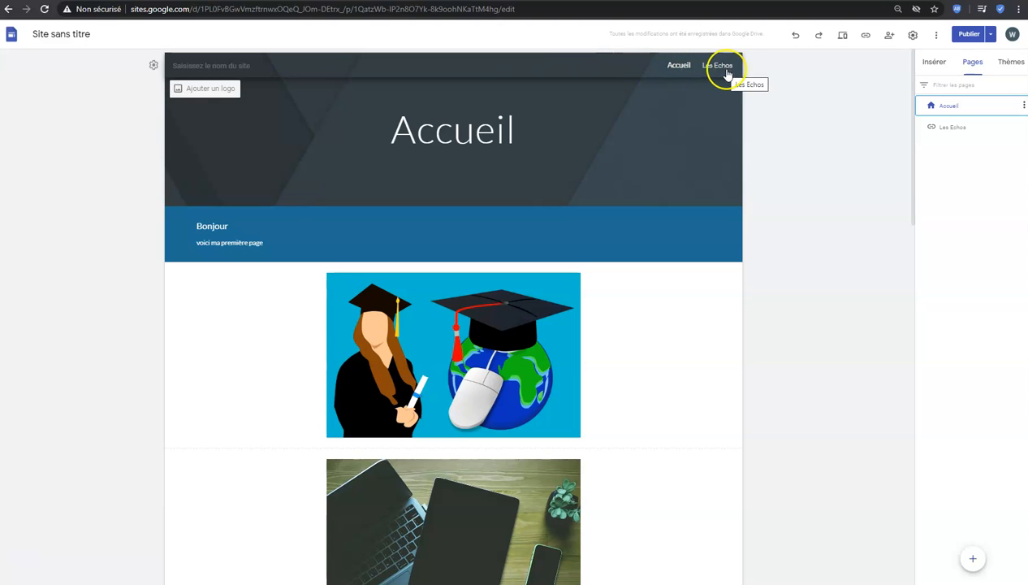
pyautogui.click(969, 34)
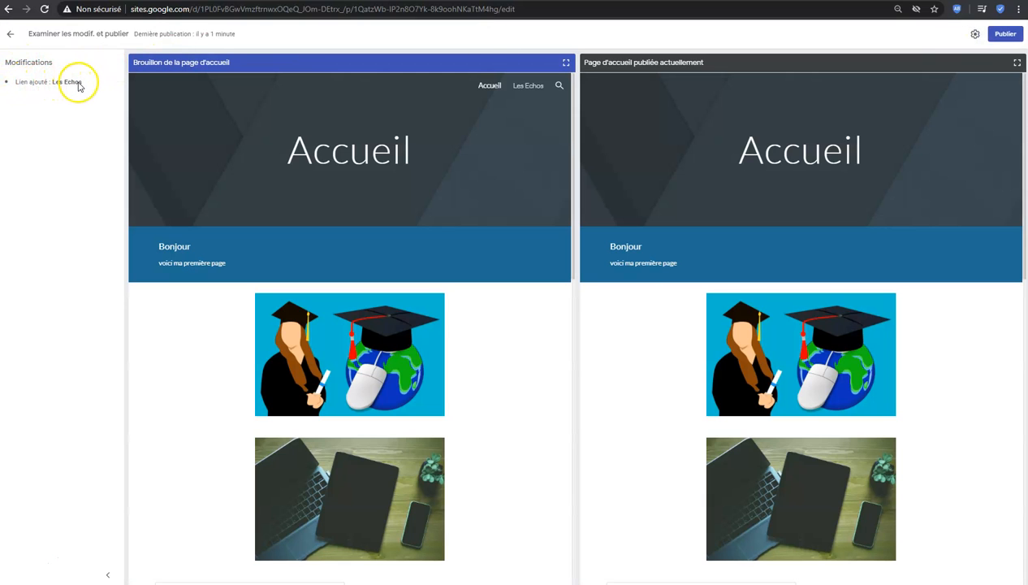
pyautogui.click(1005, 34)
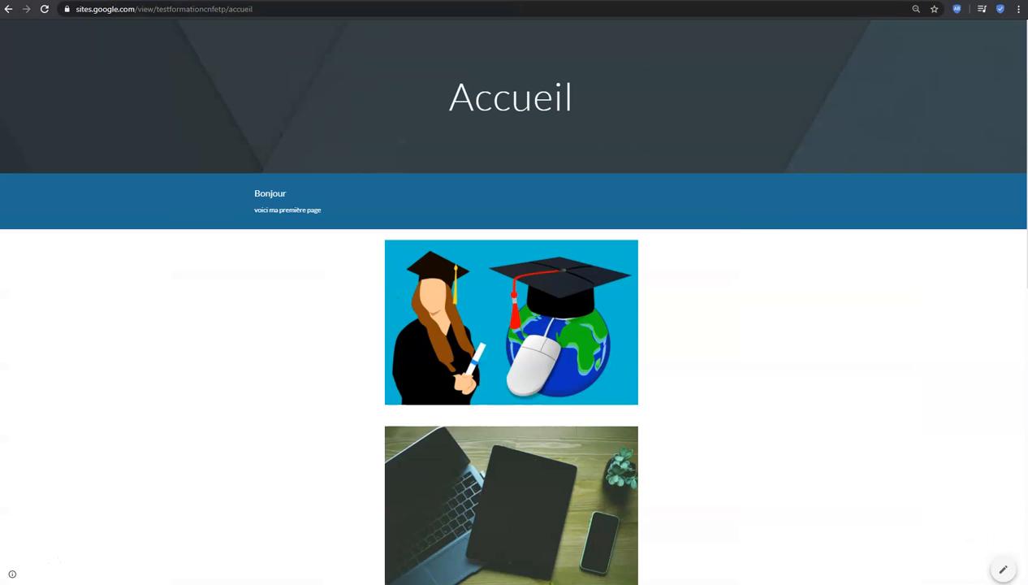
# Step: Reload the published home page and test the Les Echos navigation link
pyautogui.click(44, 10)
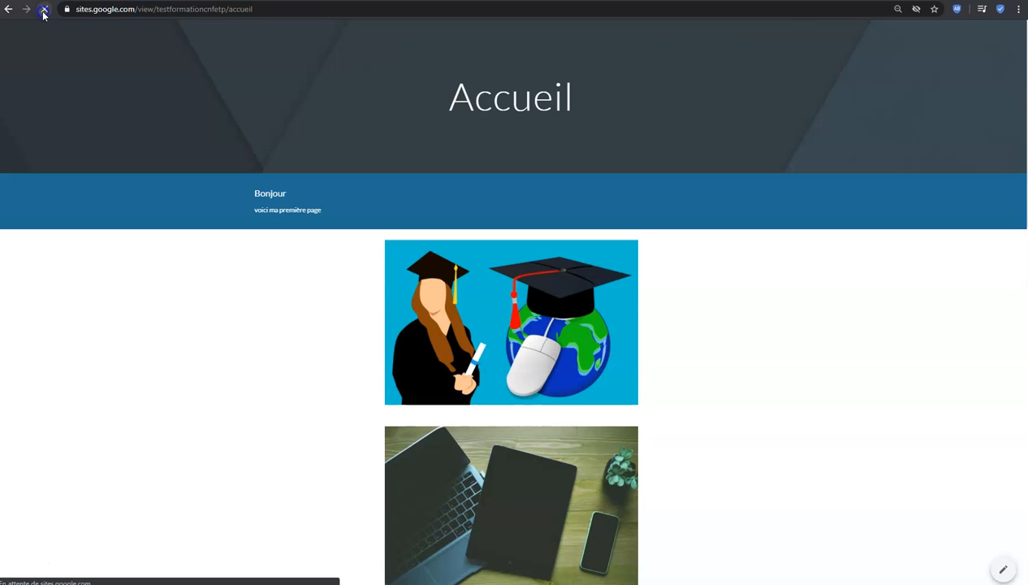
pyautogui.click(44, 10)
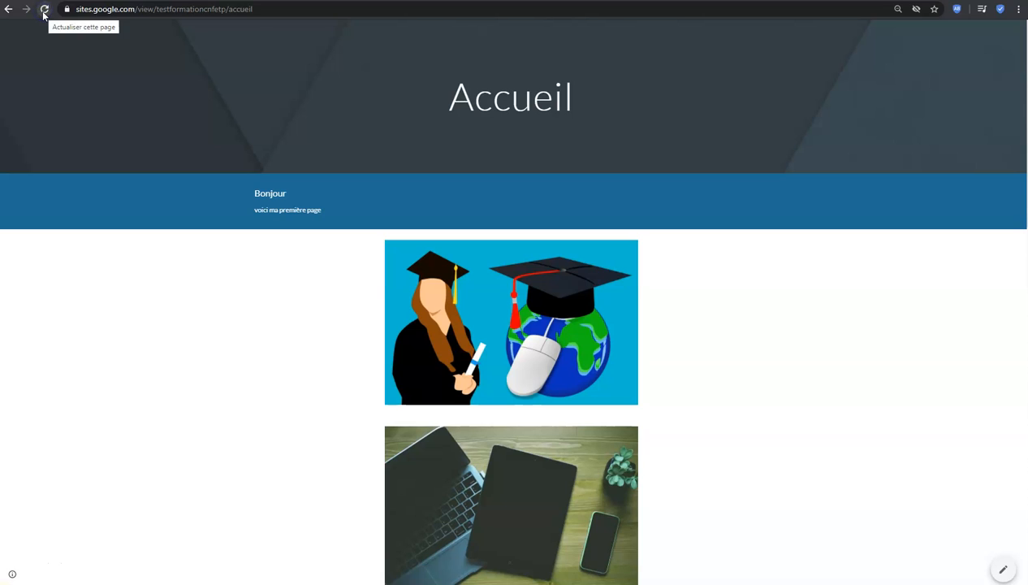
pyautogui.click(44, 10)
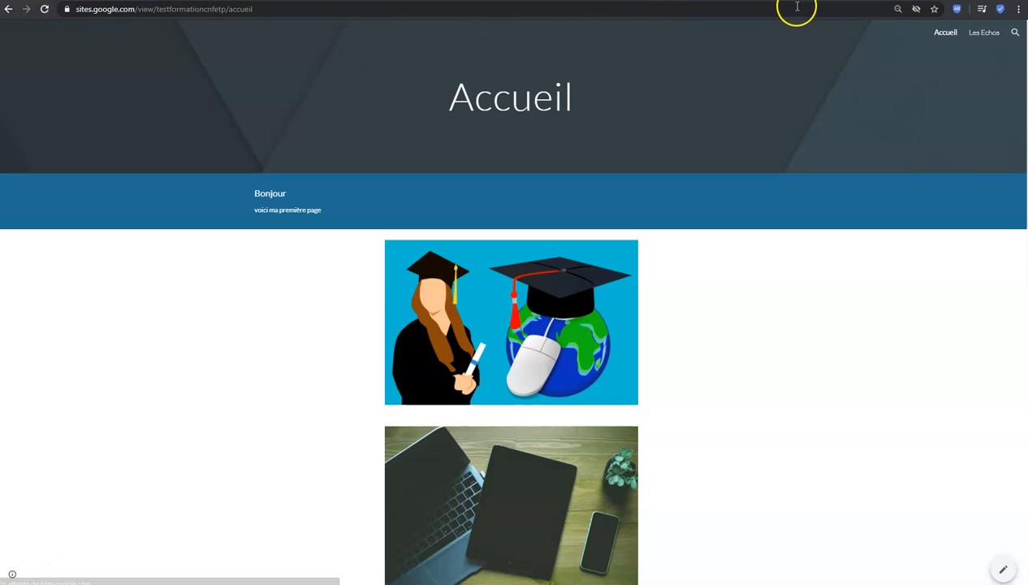
pyautogui.click(985, 37)
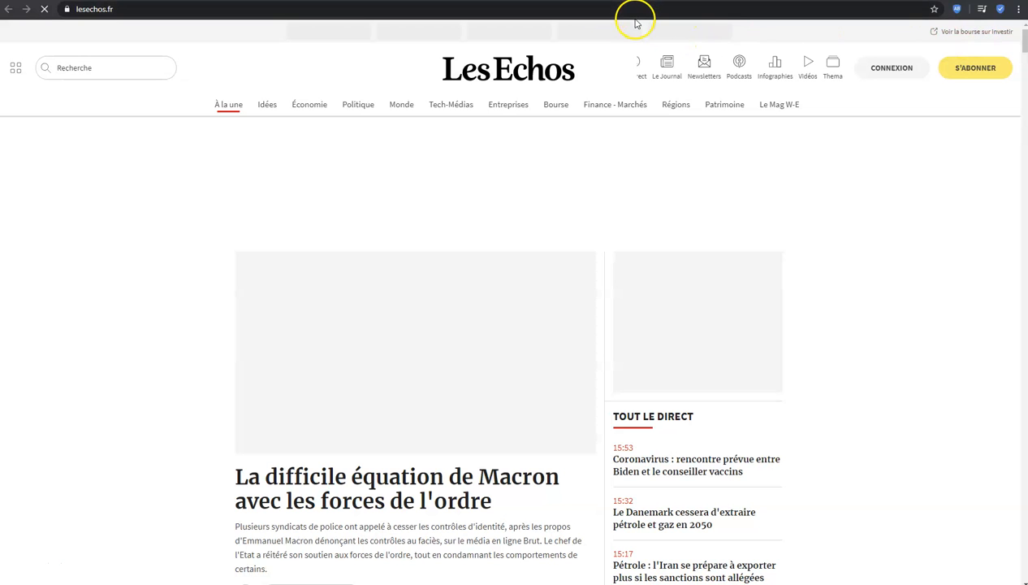
pyautogui.hotkey('ctrl', 'w')
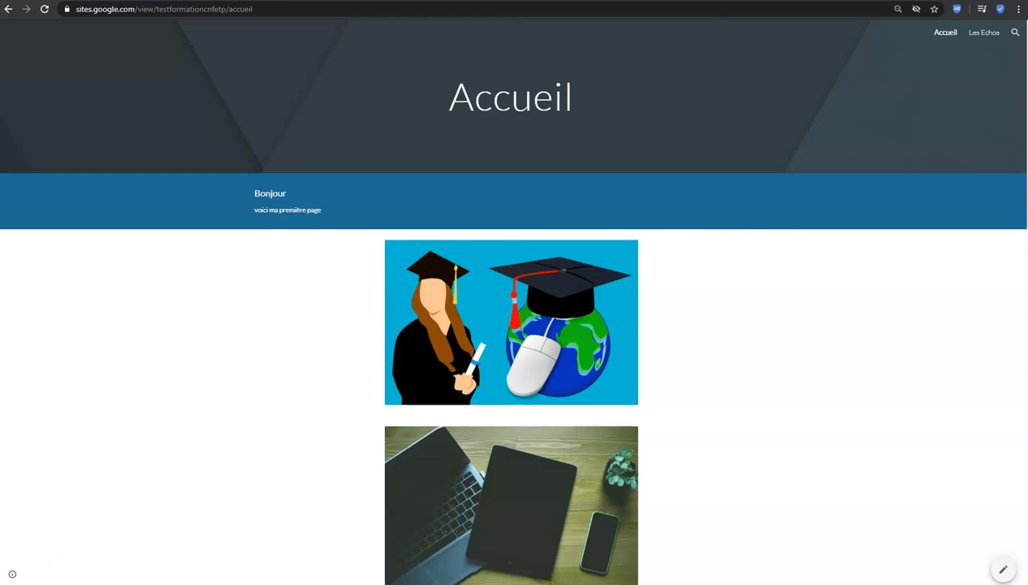
pyautogui.click(581, 2)
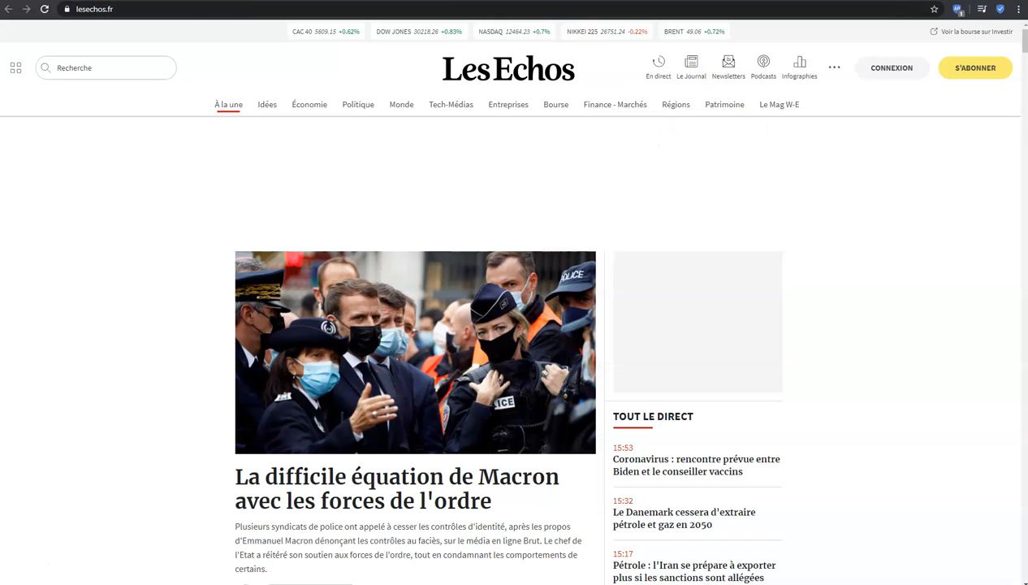
# Step: Return to the site editor and add a new page named "Rubrique 1"
pyautogui.click(200, 1)
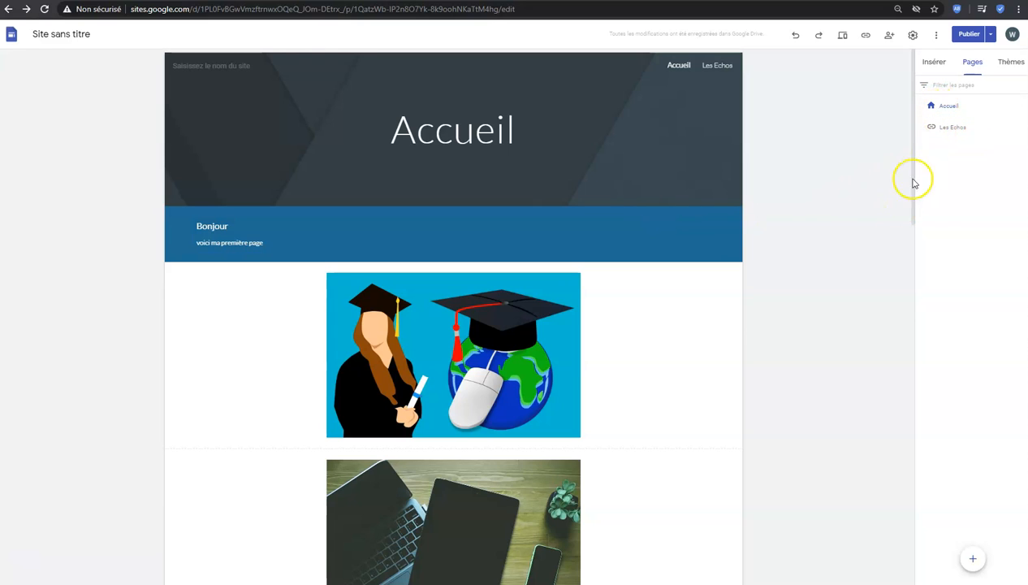
pyautogui.click(973, 557)
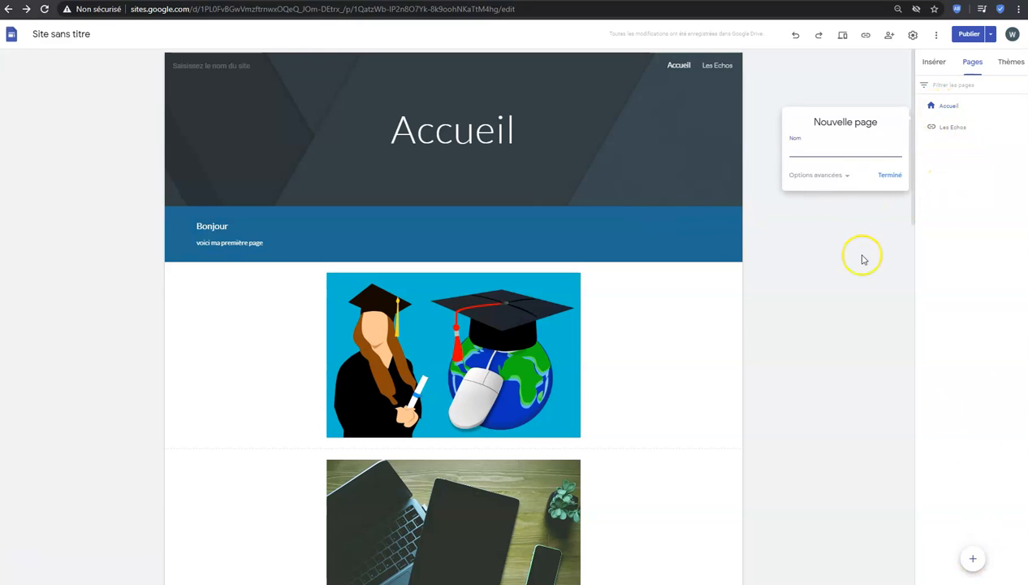
pyautogui.click(826, 152)
pyautogui.write('p')
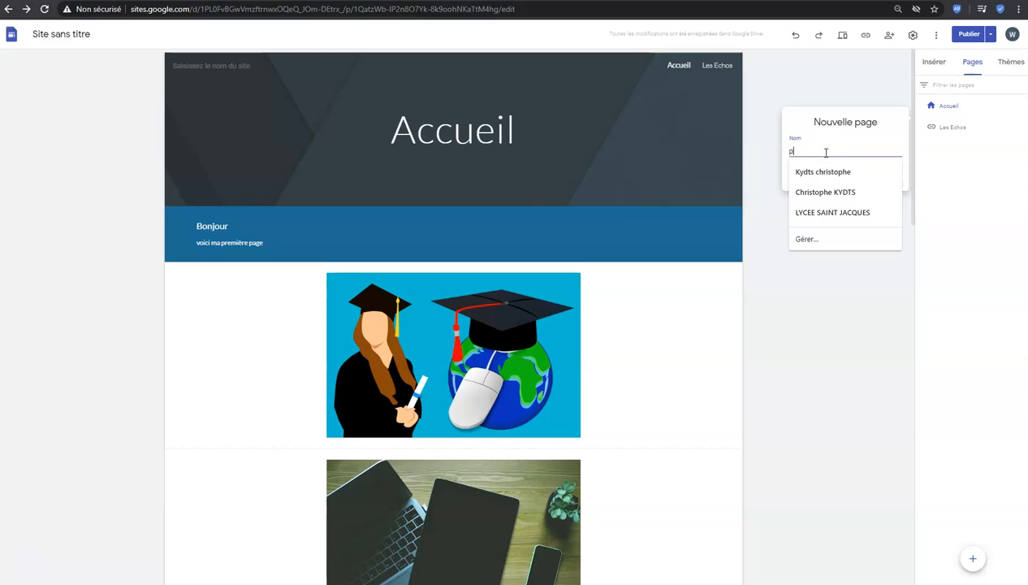
pyautogui.write('age')
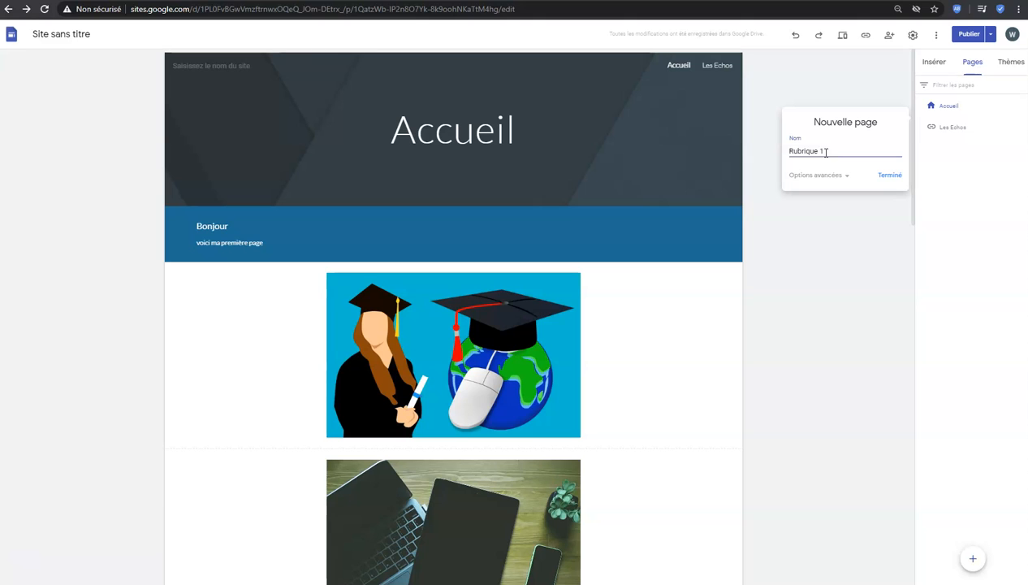
pyautogui.click(903, 177)
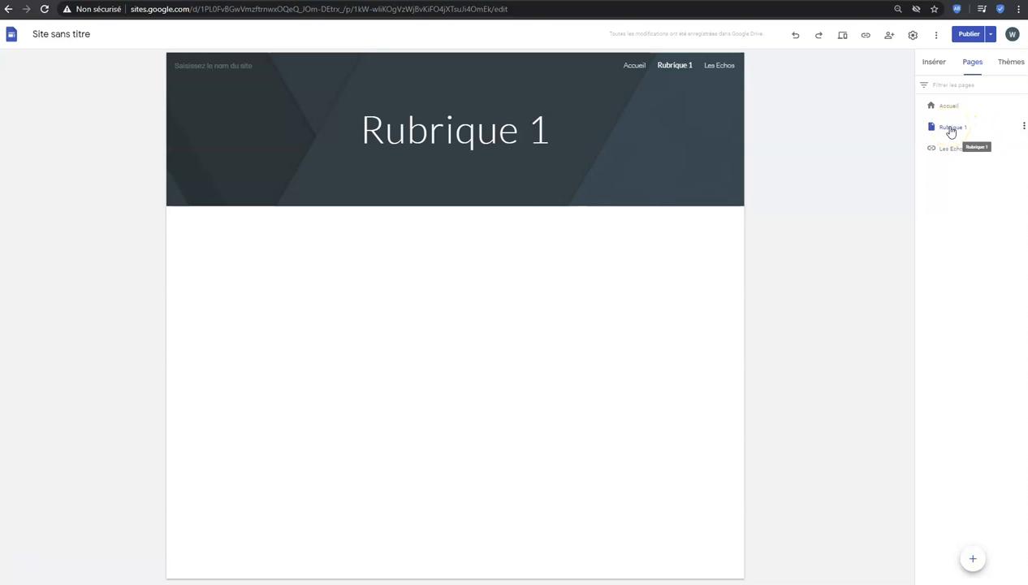
# Step: Add a subpage named "Rubrique 1.1" under the Rubrique 1 page
pyautogui.click(954, 130)
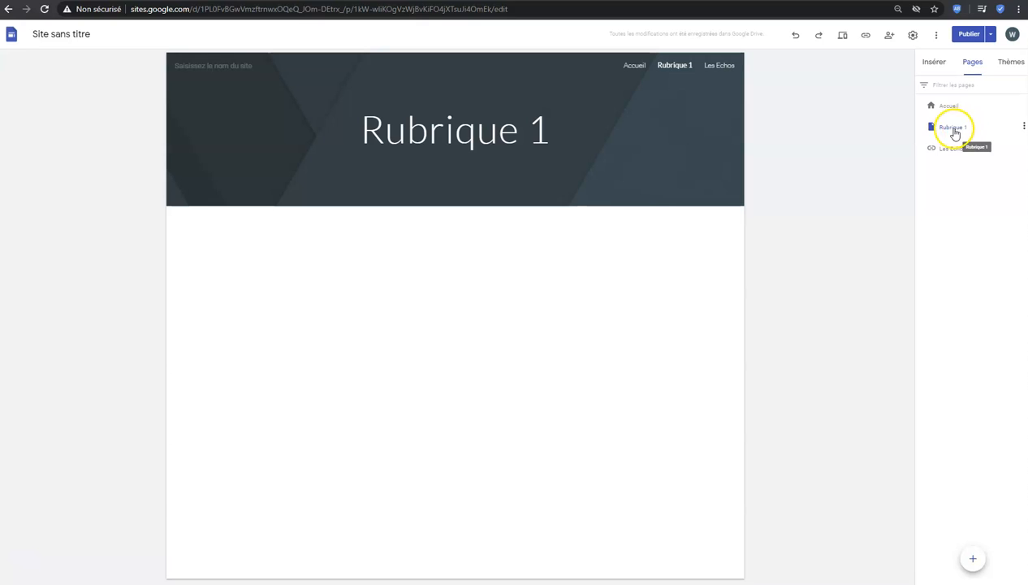
pyautogui.click(1024, 129)
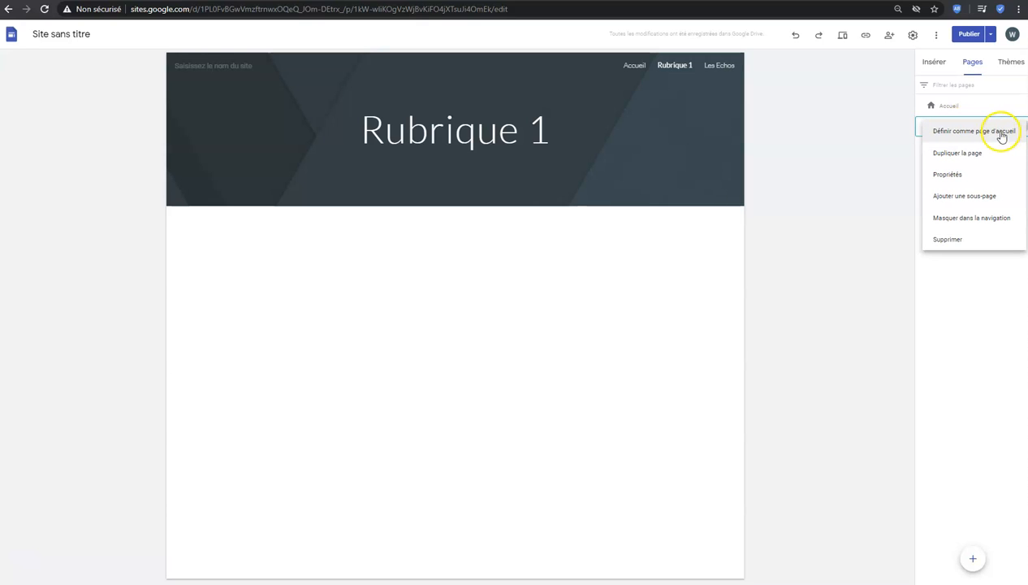
pyautogui.click(971, 200)
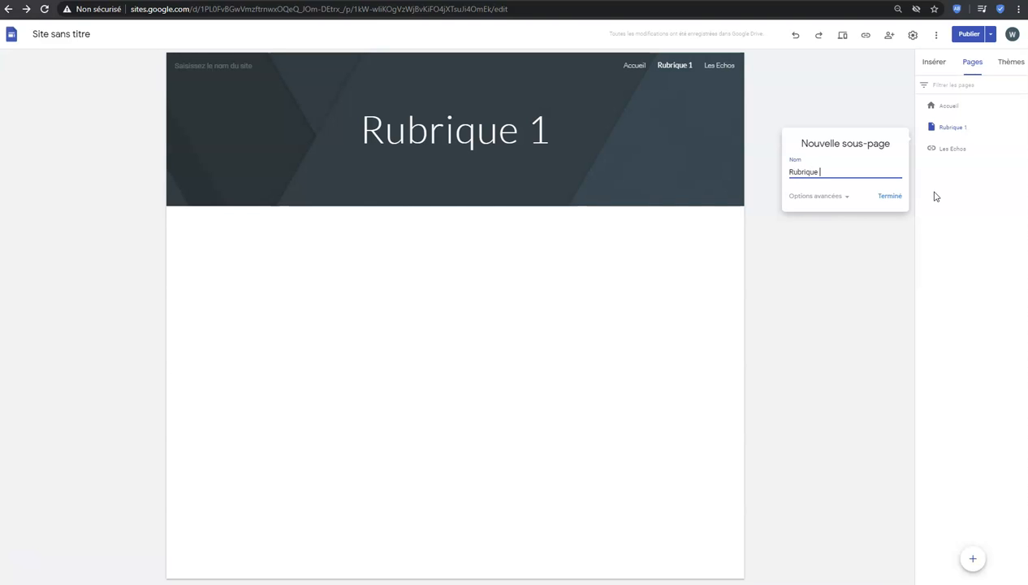
pyautogui.click(890, 196)
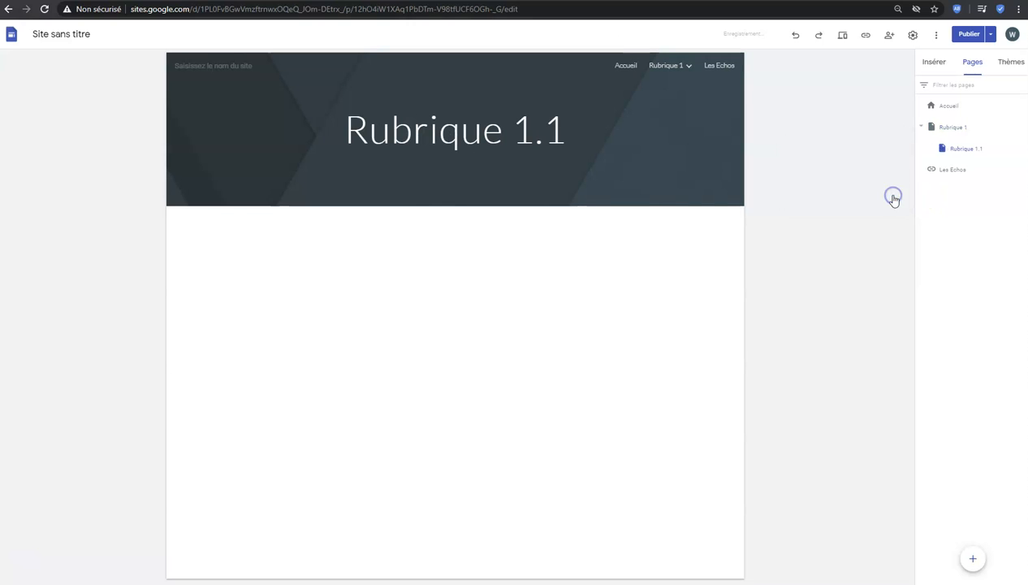
# Step: Add a second subpage named "Rubrique 1.2" under Rubrique 1
pyautogui.click(1024, 127)
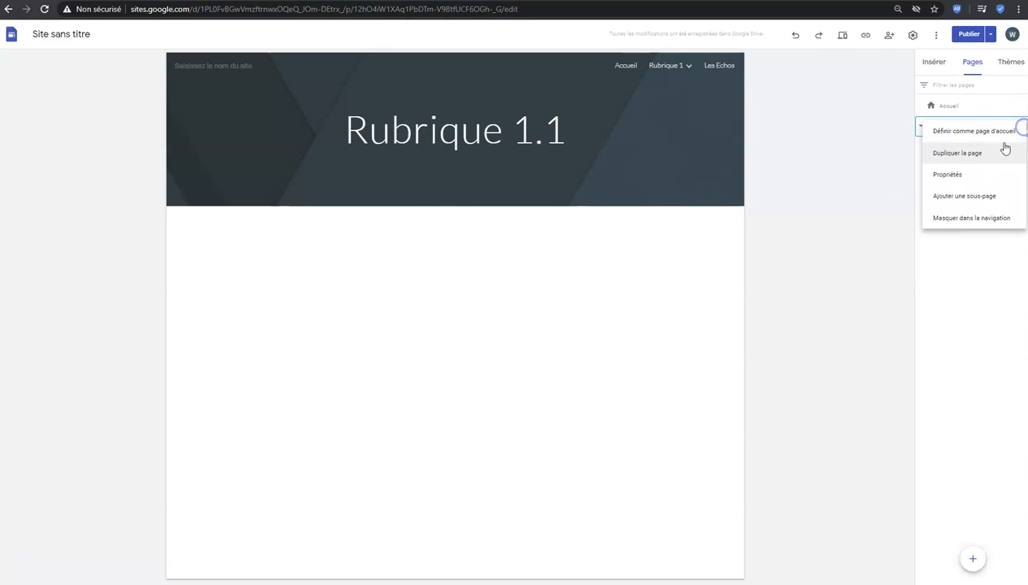
pyautogui.click(980, 197)
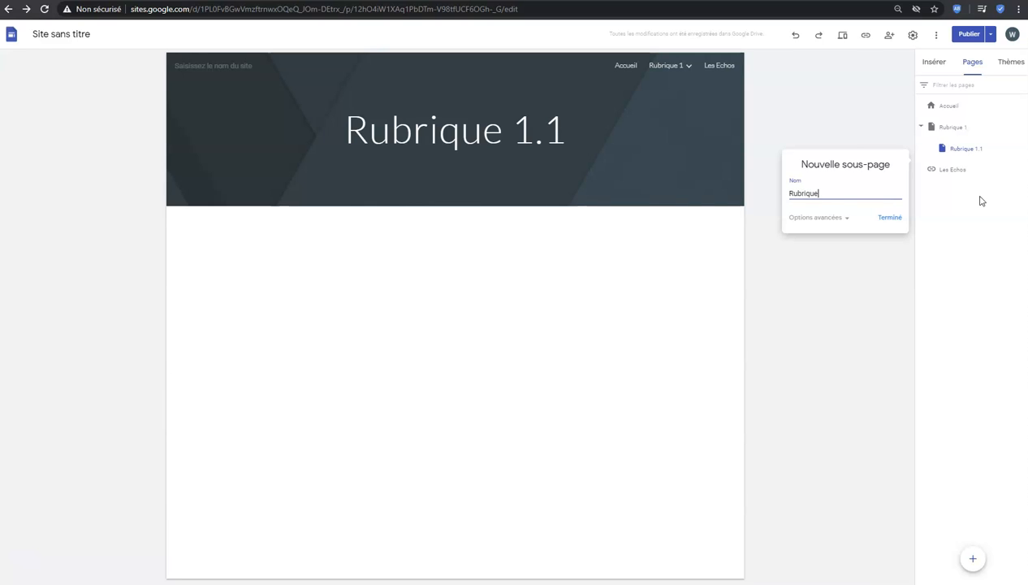
pyautogui.write('Rubrique 1.2')
pyautogui.press('Return')
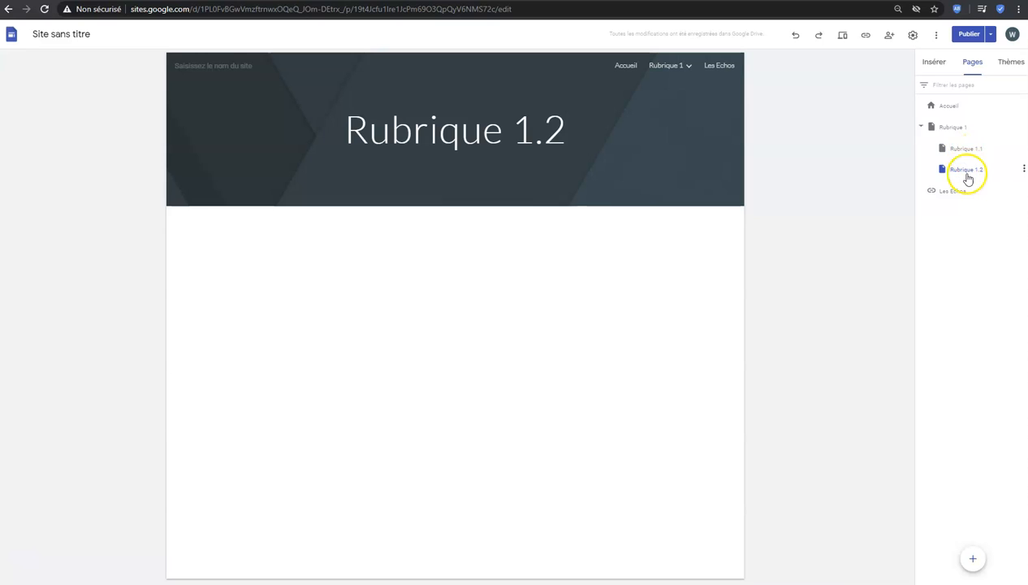
# Step: Publish the site with the added Rubrique 1, Rubrique 1.1 and Rubrique 1.2 pages
pyautogui.moveTo(956, 143); pyautogui.dragTo(963, 172)
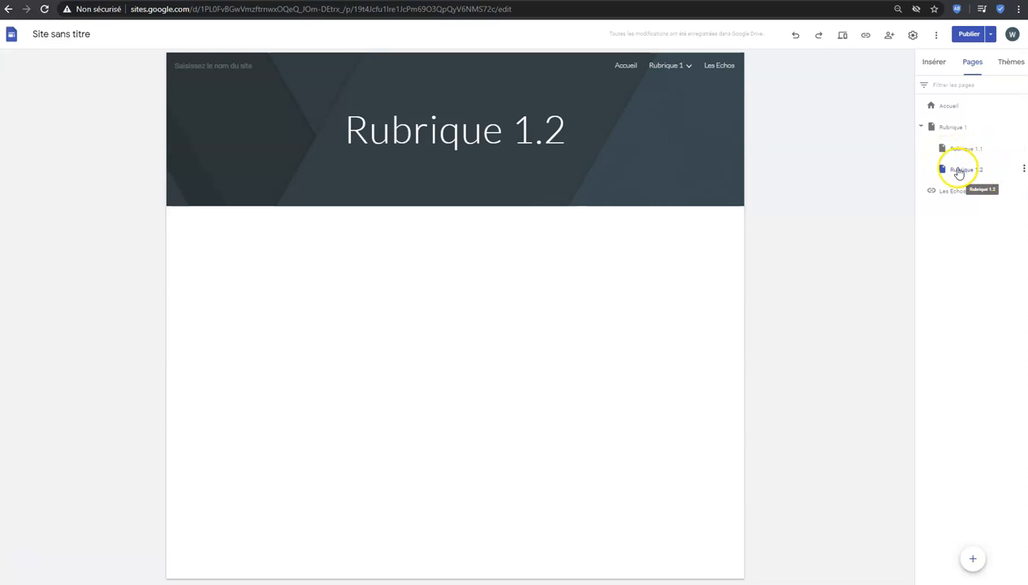
pyautogui.click(969, 37)
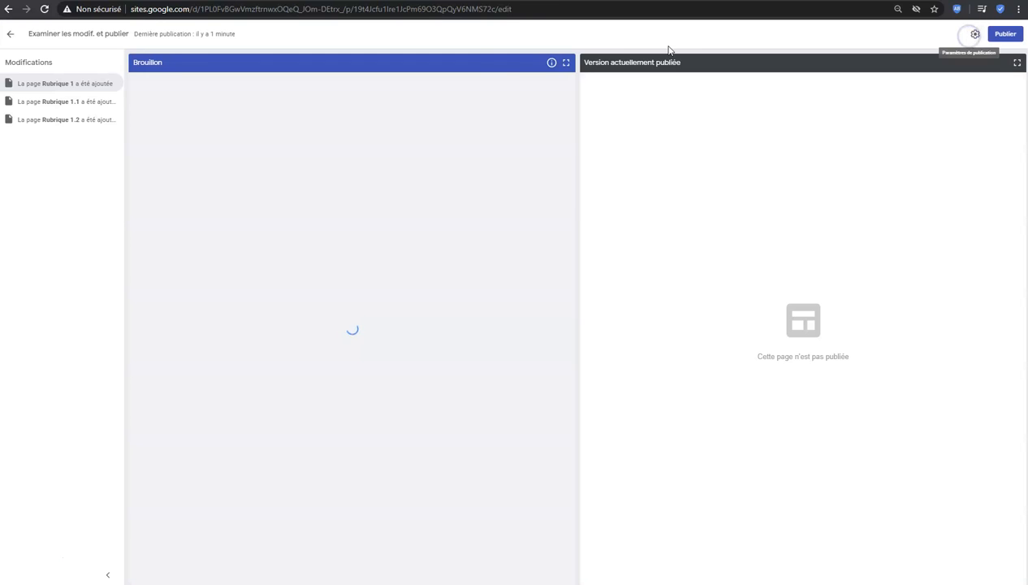
pyautogui.click(1005, 34)
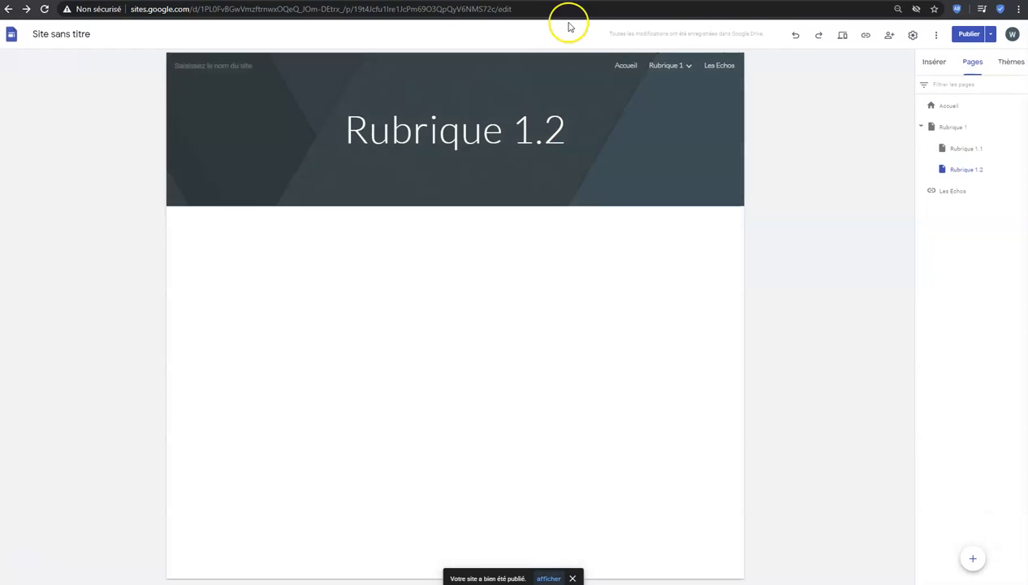
# Step: Reload the live site and check the Rubrique 1 submenu by opening the Rubrique 1.1 and Rubrique 1.2 pages
pyautogui.click(468, 1)
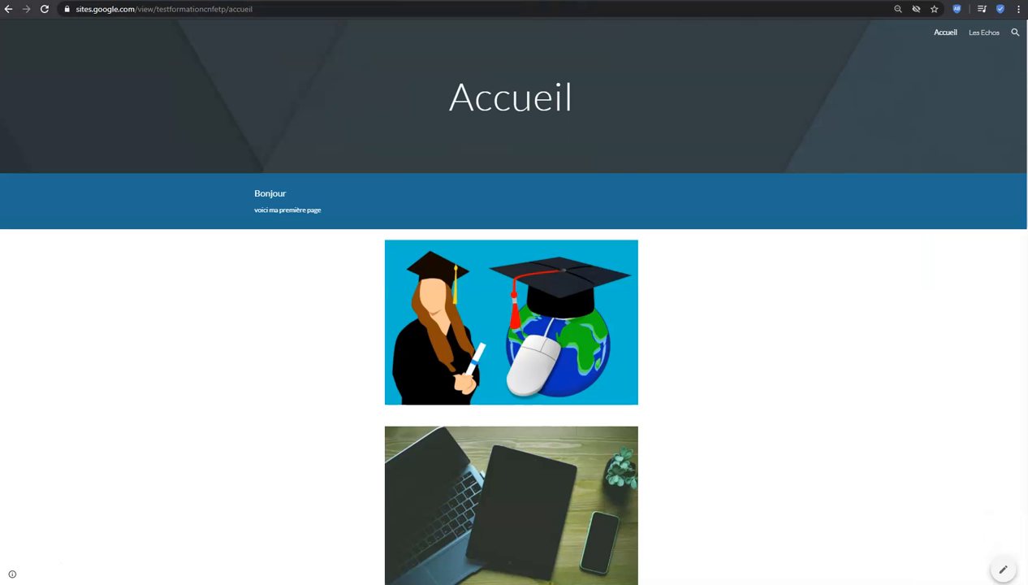
pyautogui.click(44, 11)
pyautogui.click(44, 11)
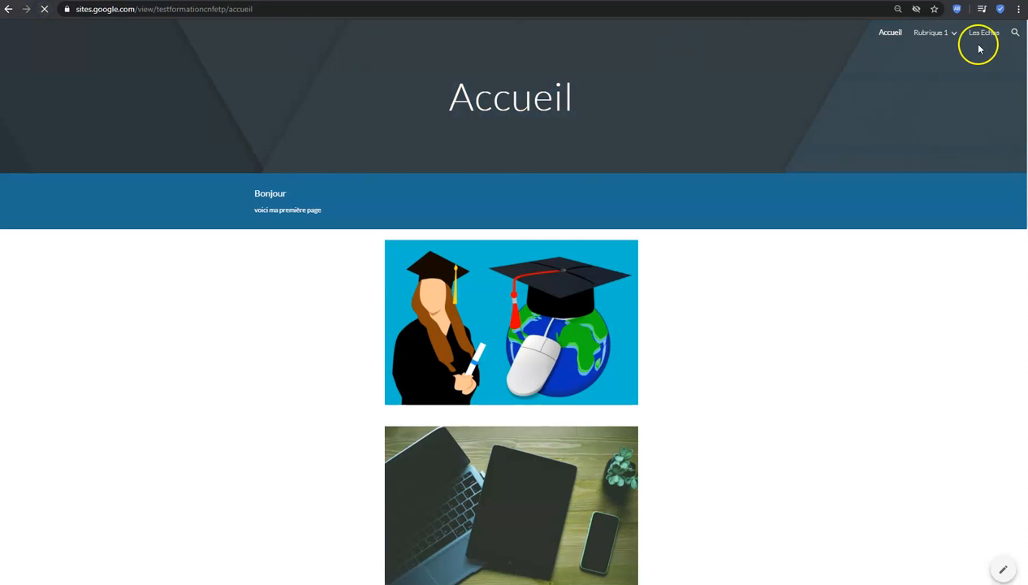
pyautogui.moveTo(955, 39)
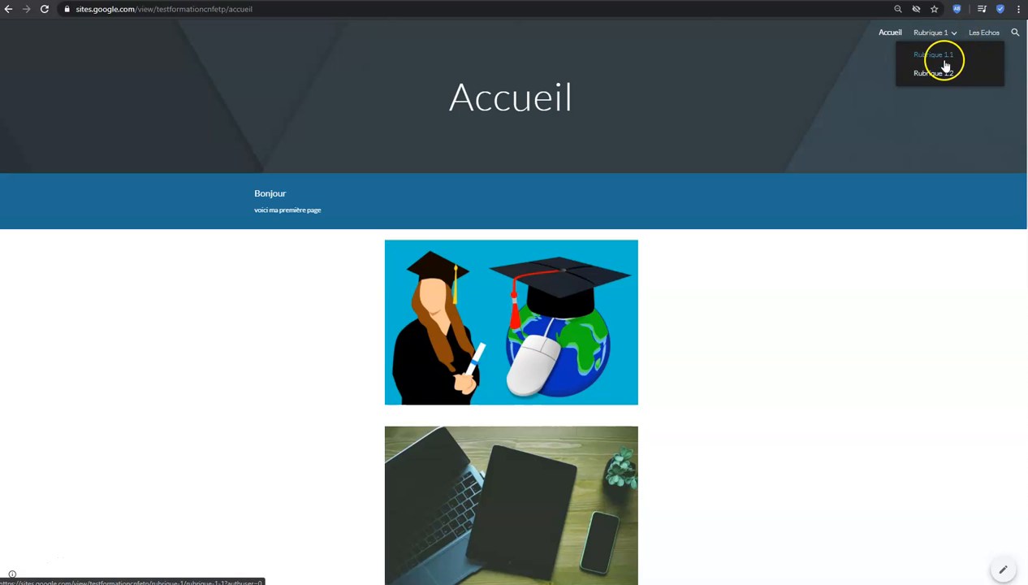
pyautogui.click(944, 58)
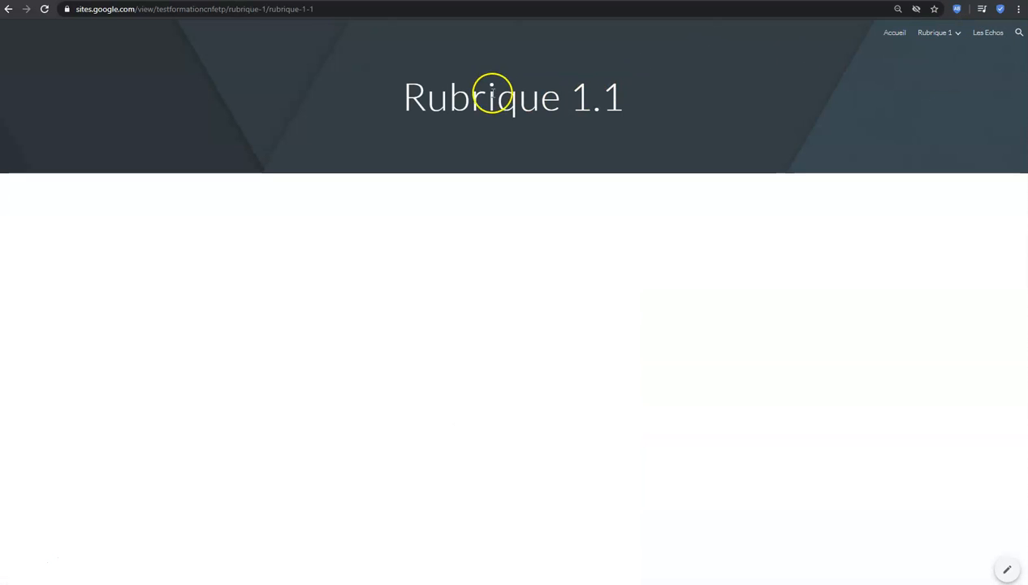
pyautogui.moveTo(410, 93); pyautogui.dragTo(643, 91)
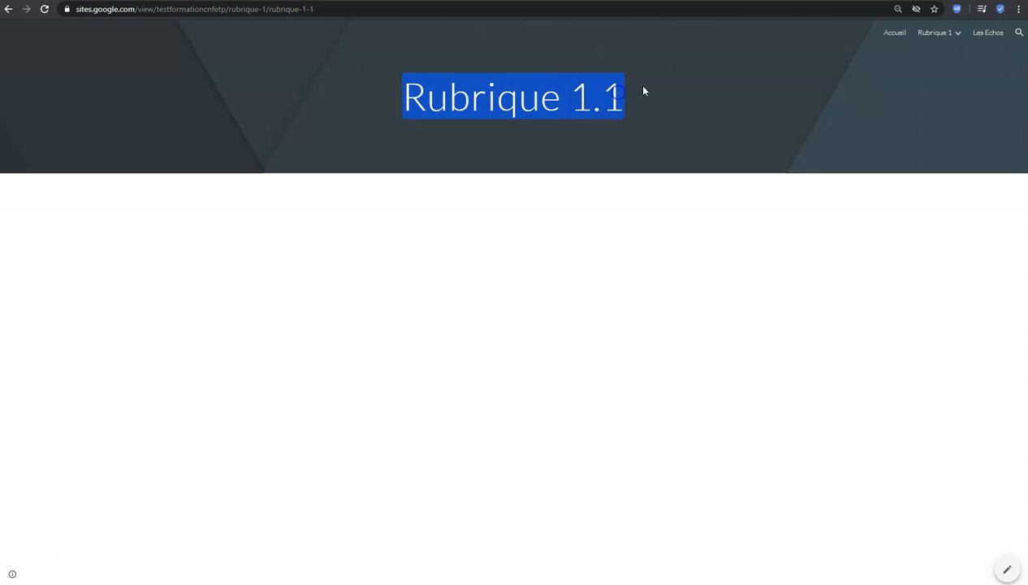
pyautogui.click(934, 33)
pyautogui.click(950, 73)
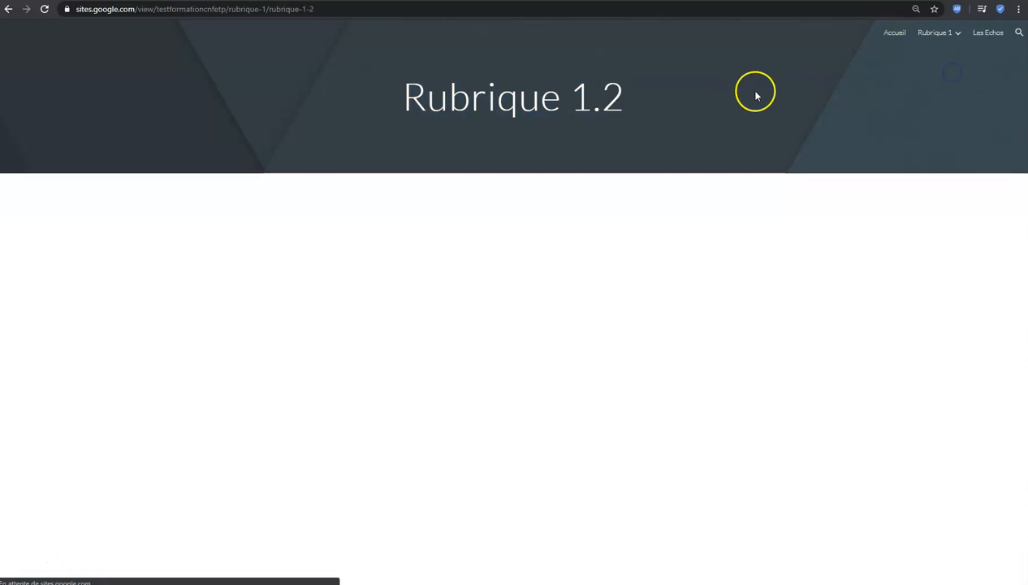
pyautogui.moveTo(963, 37)
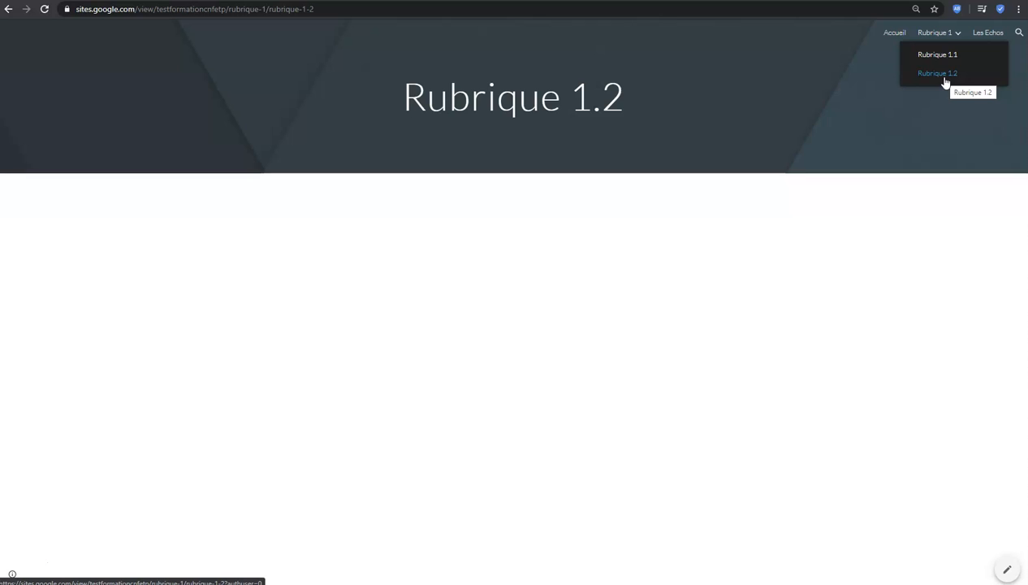
# Step: Return to the editor and hide the Rubrique 1.2 subpage from the site navigation
pyautogui.click(639, 1)
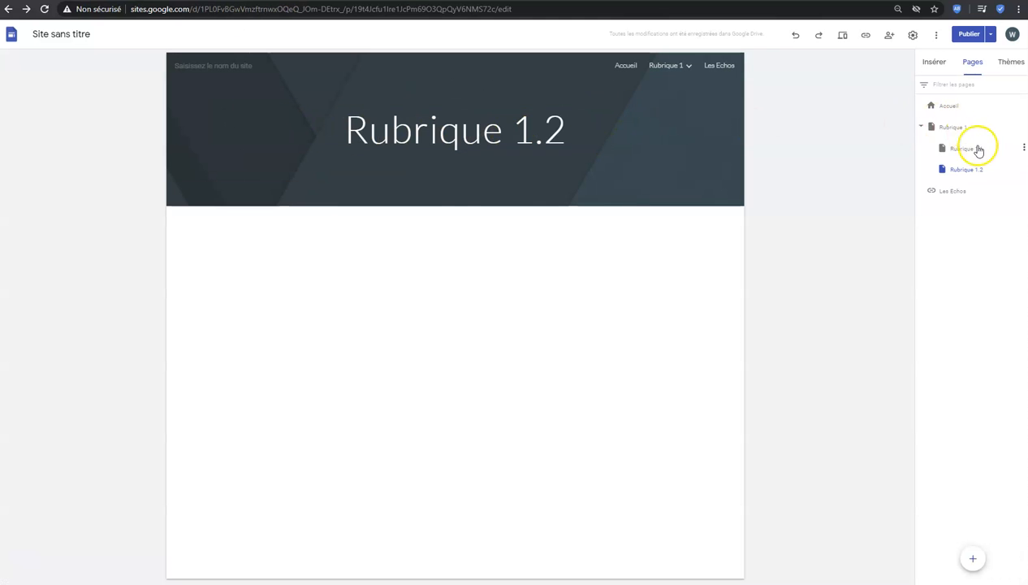
pyautogui.click(1023, 168)
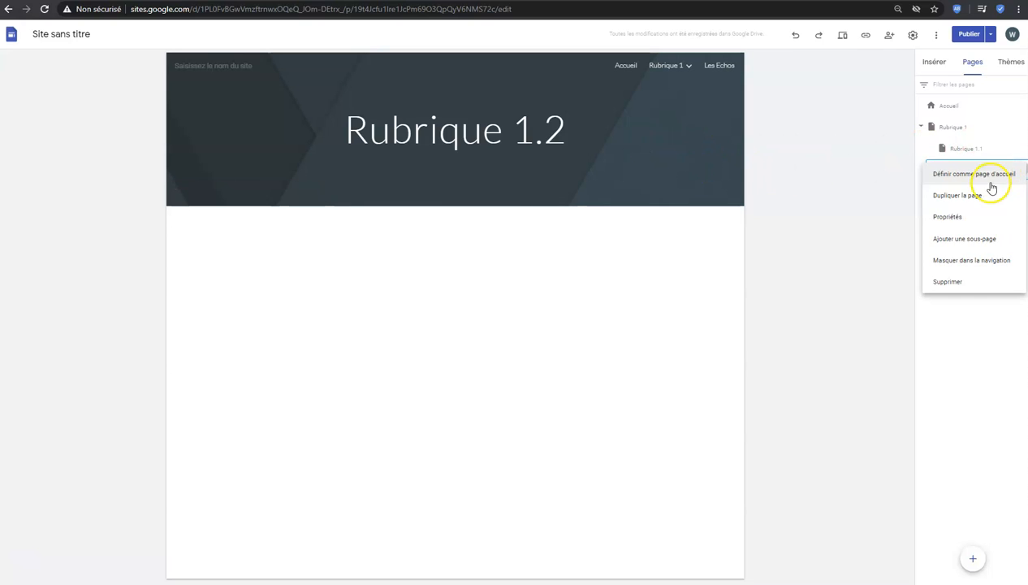
pyautogui.click(978, 268)
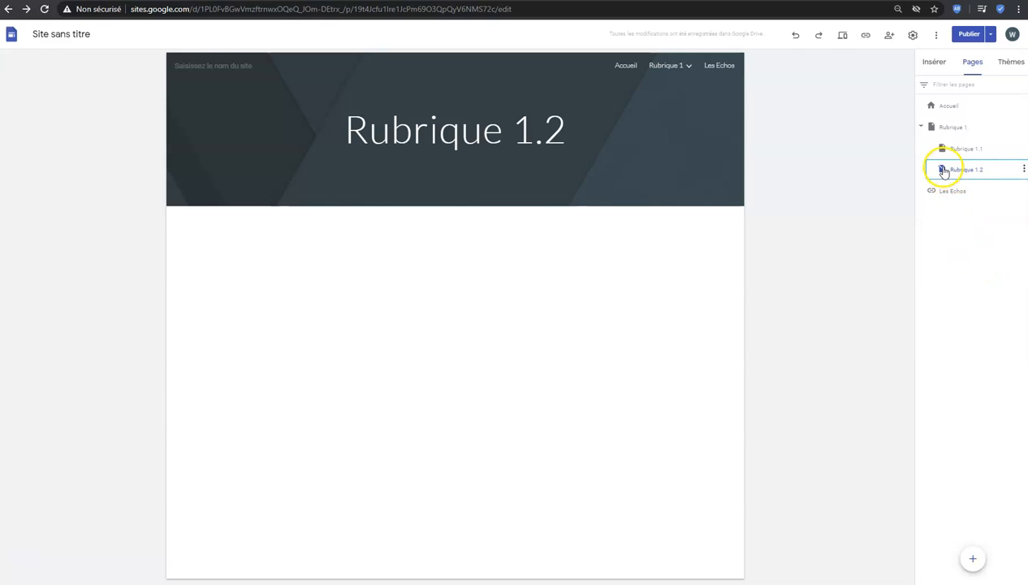
pyautogui.click(945, 177)
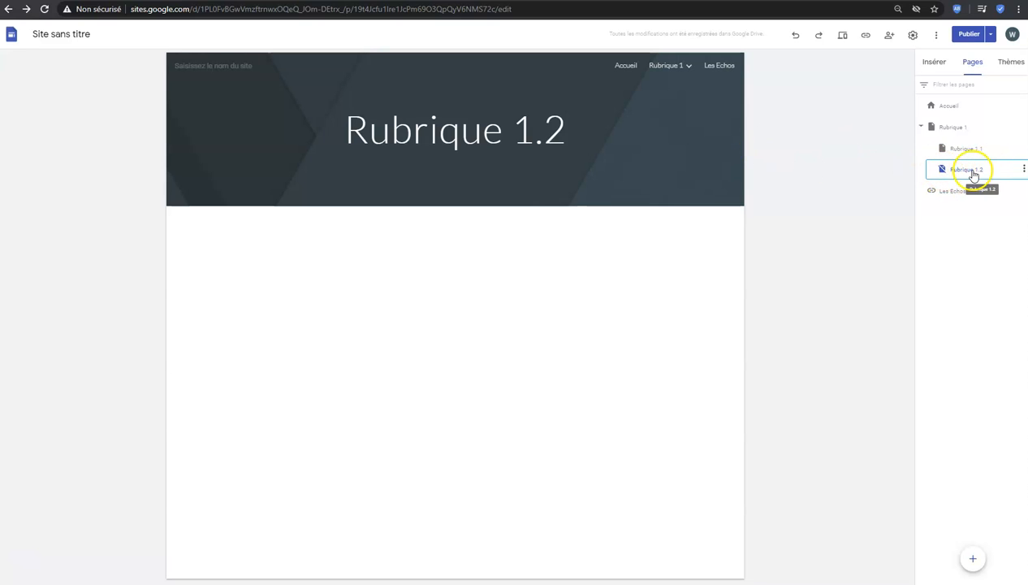
# Step: Review and publish the navigation visibility change for Rubrique 1.2, and return to the live site
pyautogui.click(970, 35)
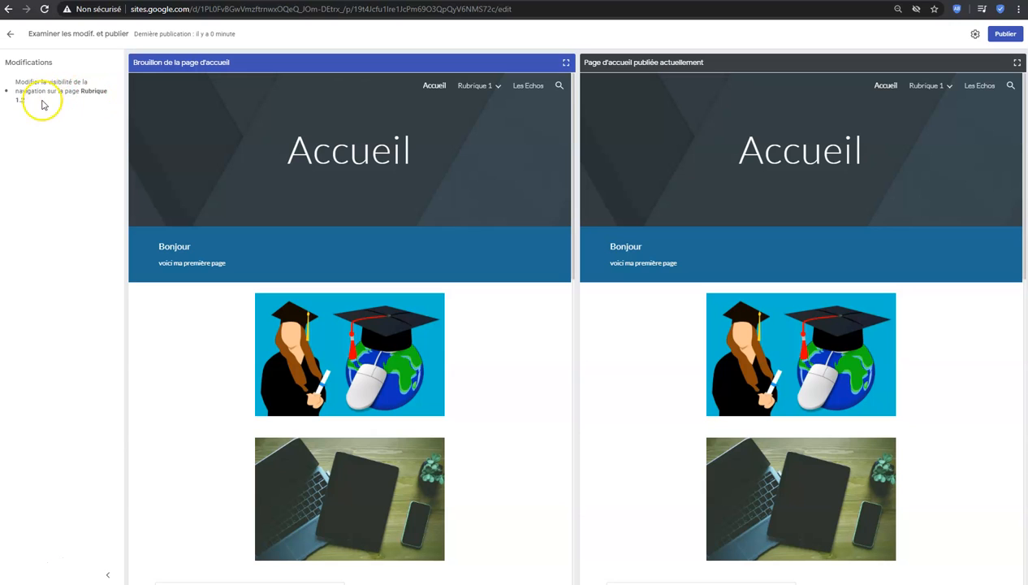
pyautogui.click(1006, 39)
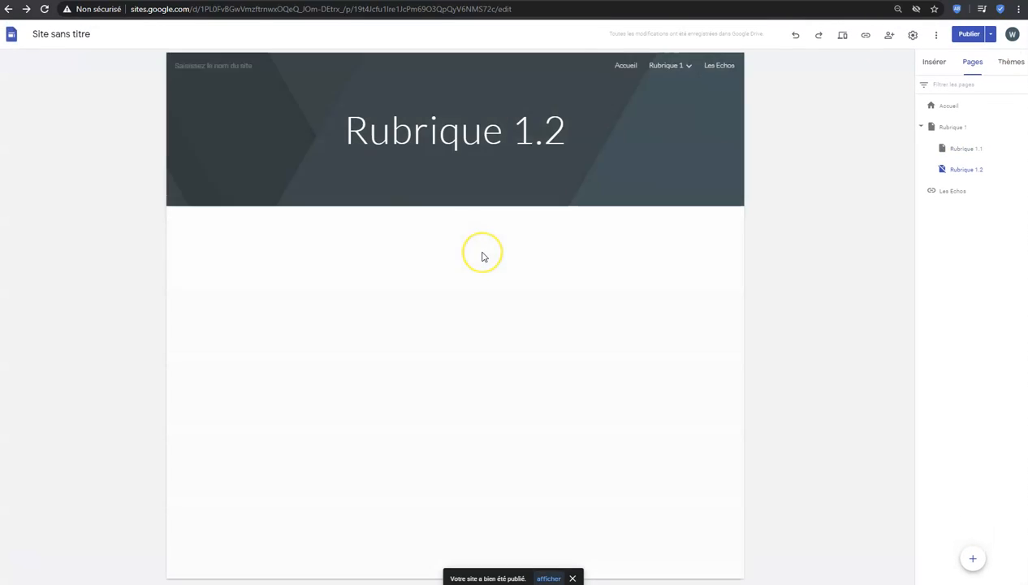
pyautogui.click(473, 99)
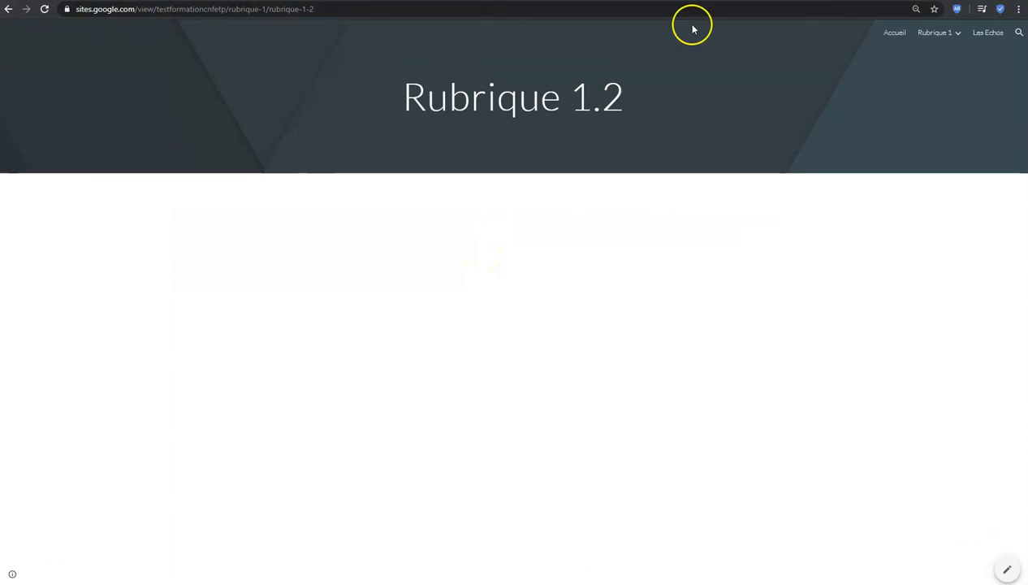
# Step: Open the Rubrique 1.1 and 1.2 pages on the live site, reload it, and recheck the Rubrique 1 submenu
pyautogui.moveTo(947, 33)
pyautogui.click(942, 54)
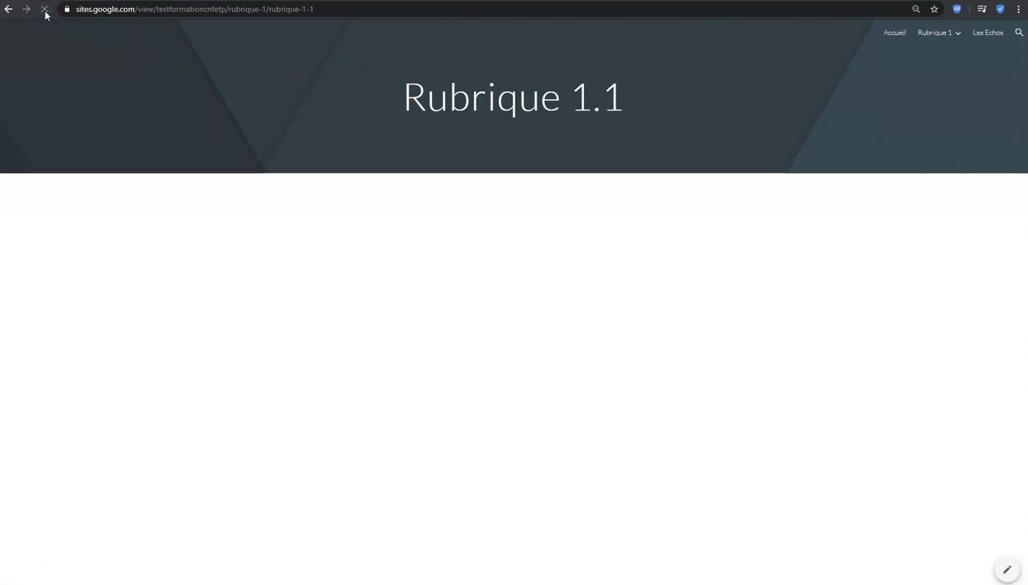
pyautogui.moveTo(953, 34)
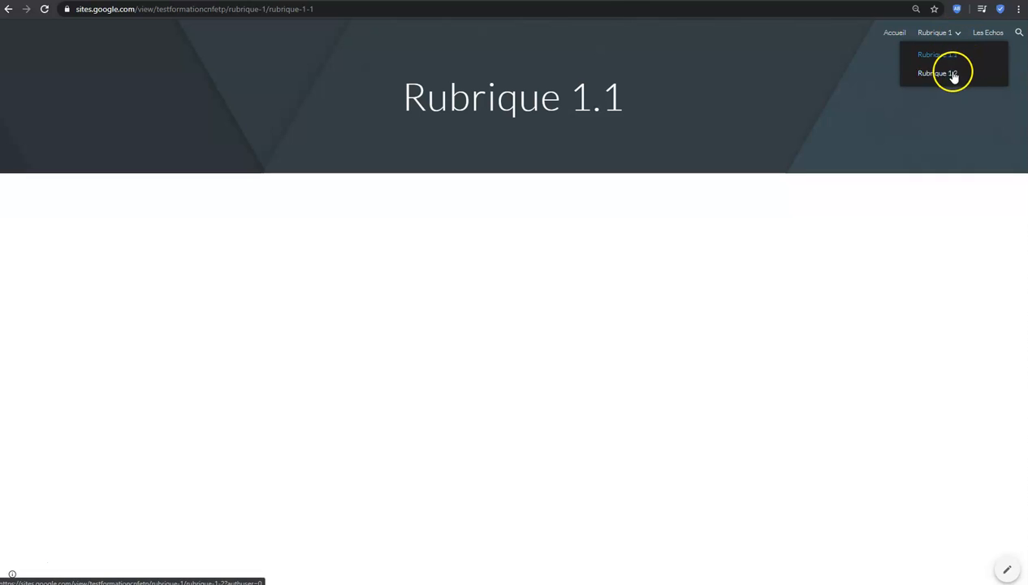
pyautogui.click(947, 72)
pyautogui.click(44, 12)
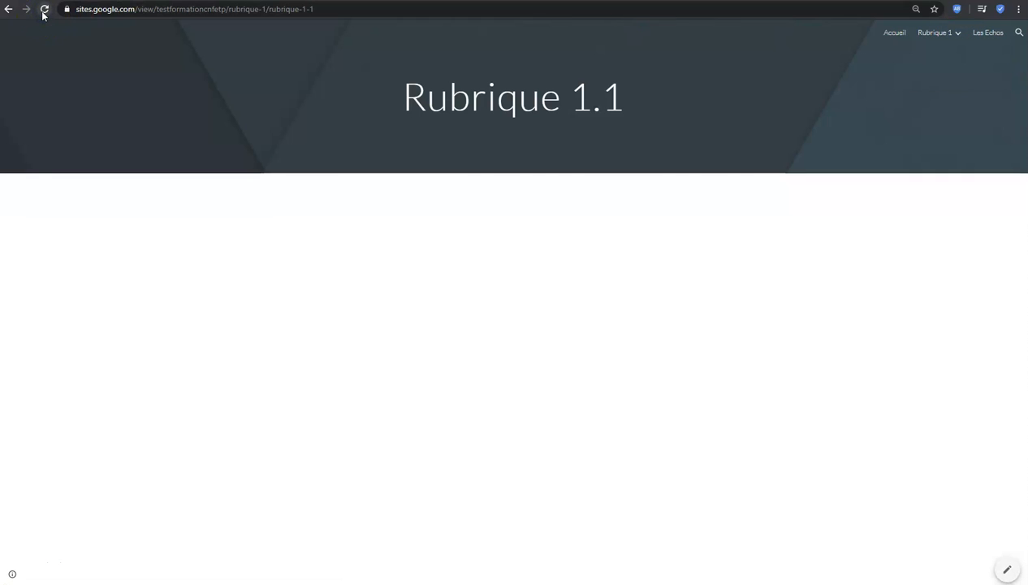
pyautogui.moveTo(939, 37)
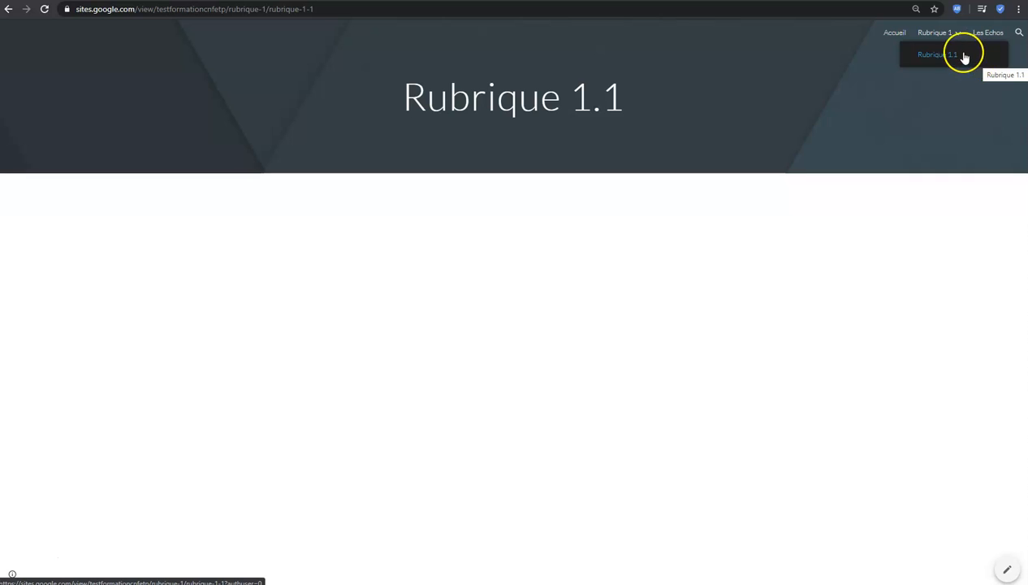
pyautogui.click(934, 34)
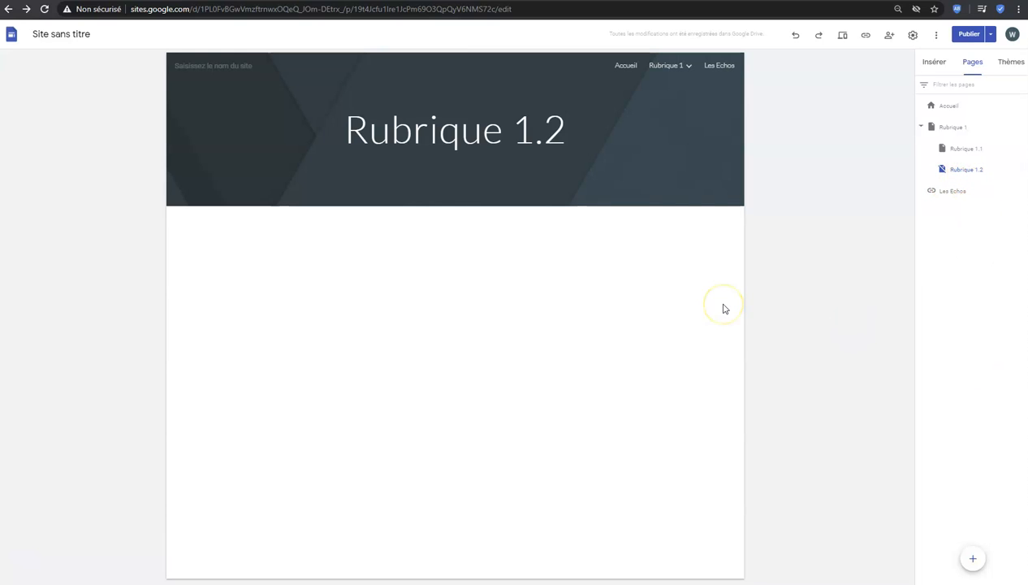
# Step: Return to the site editor, show the insertable elements, and open the end of the Accueil page for editing
pyautogui.click(933, 70)
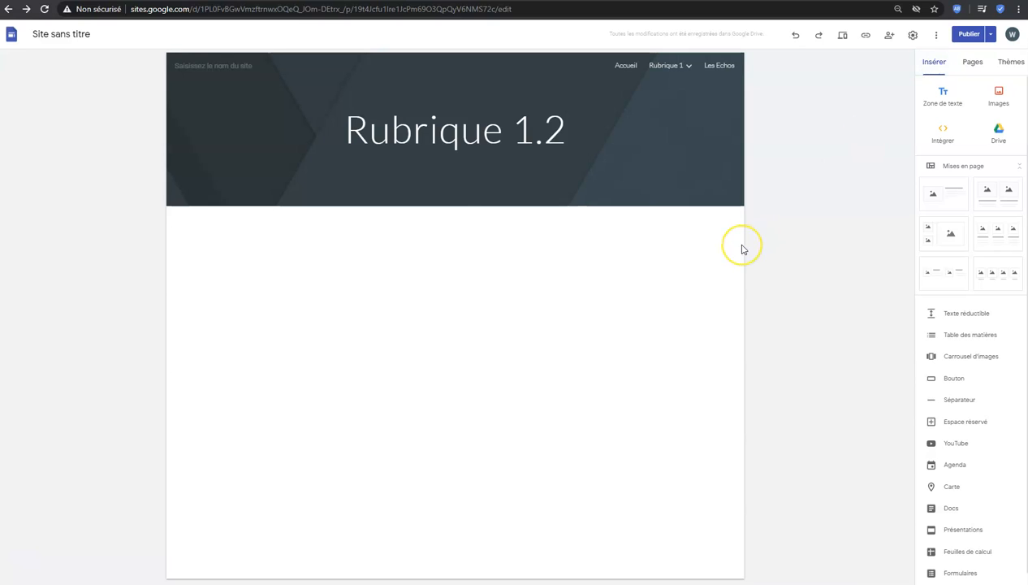
pyautogui.click(939, 66)
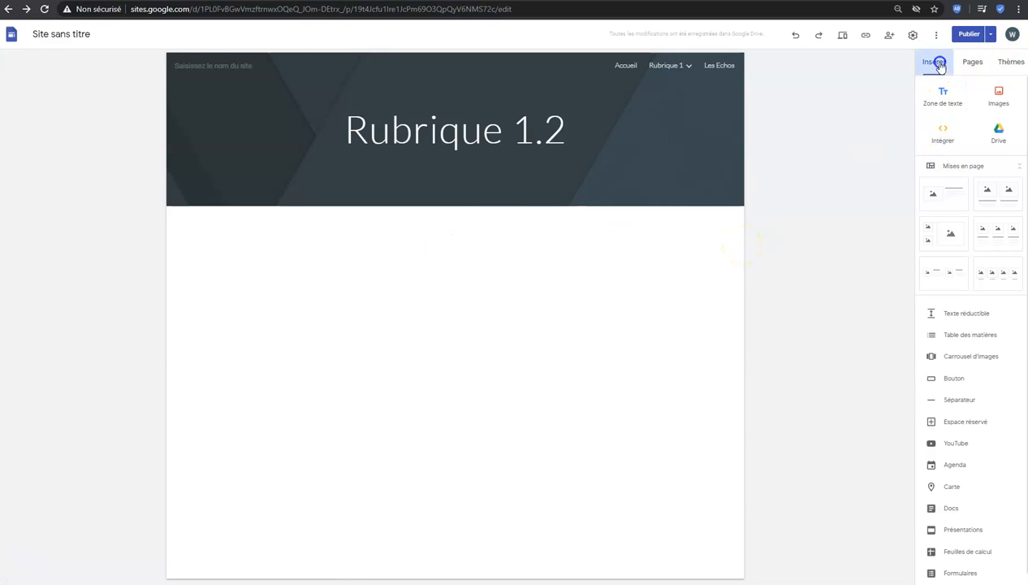
pyautogui.scroll(-1, 959, 244)
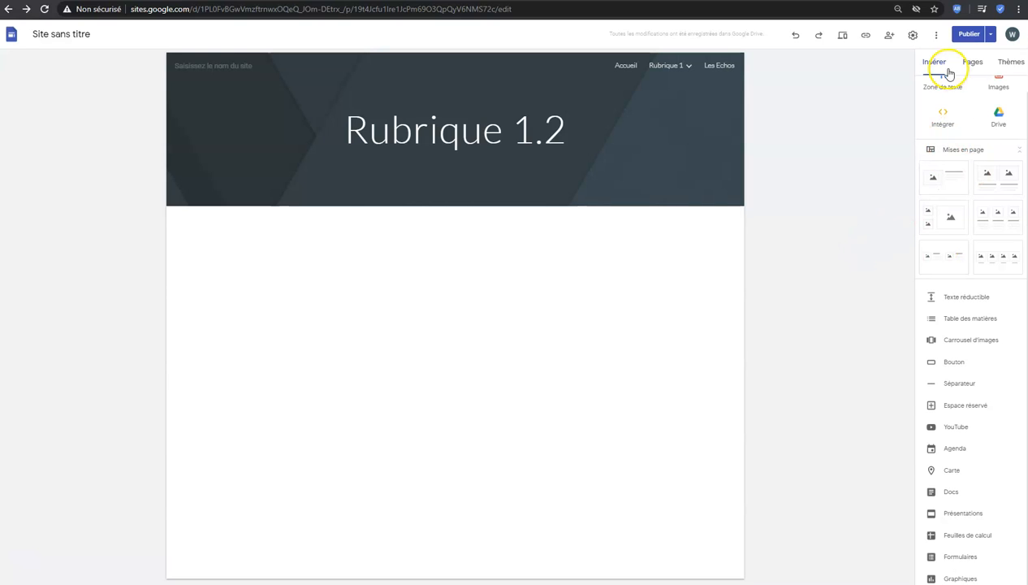
pyautogui.click(627, 65)
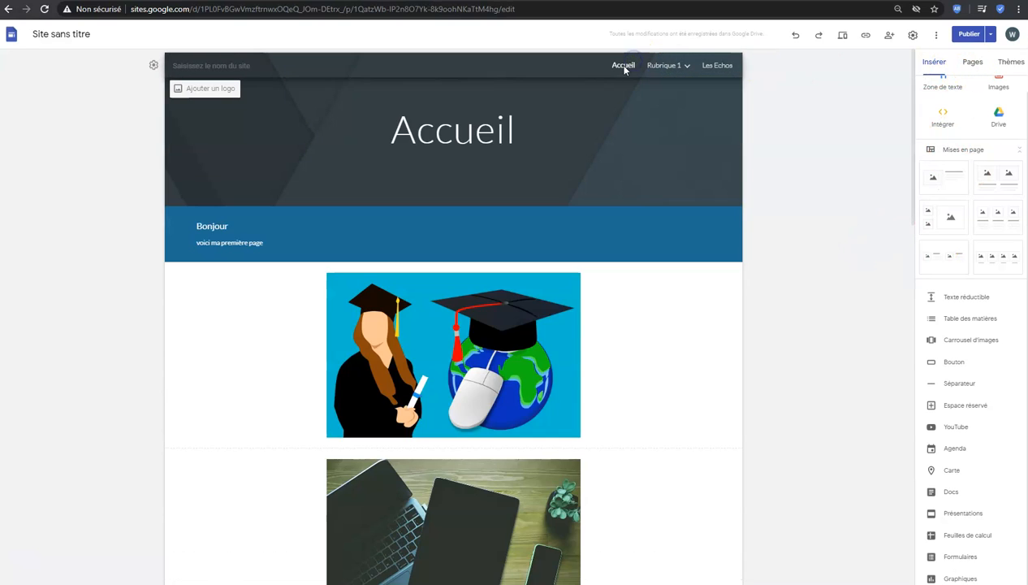
pyautogui.scroll(-6, 670, 290)
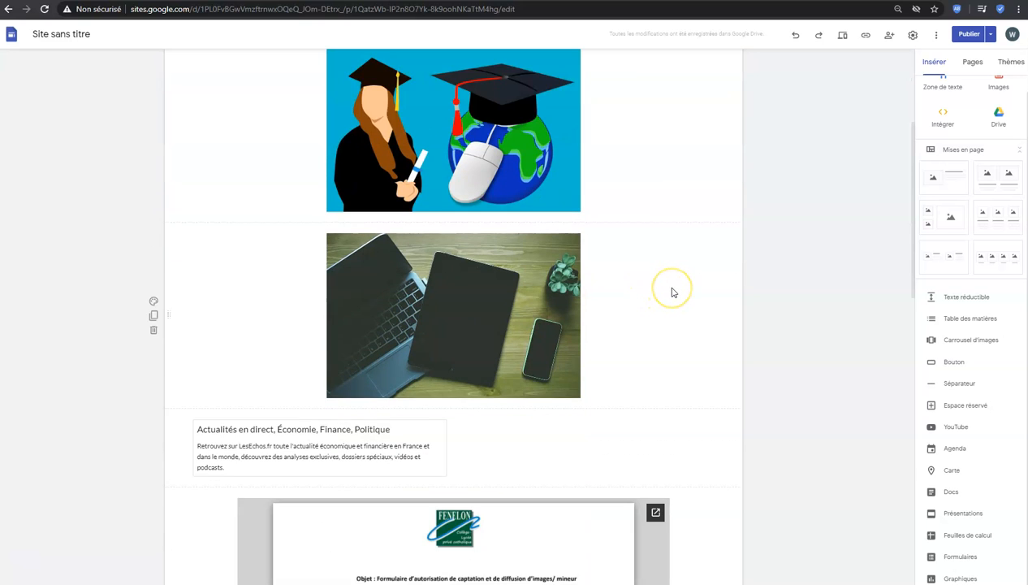
pyautogui.scroll(-8, 672, 291)
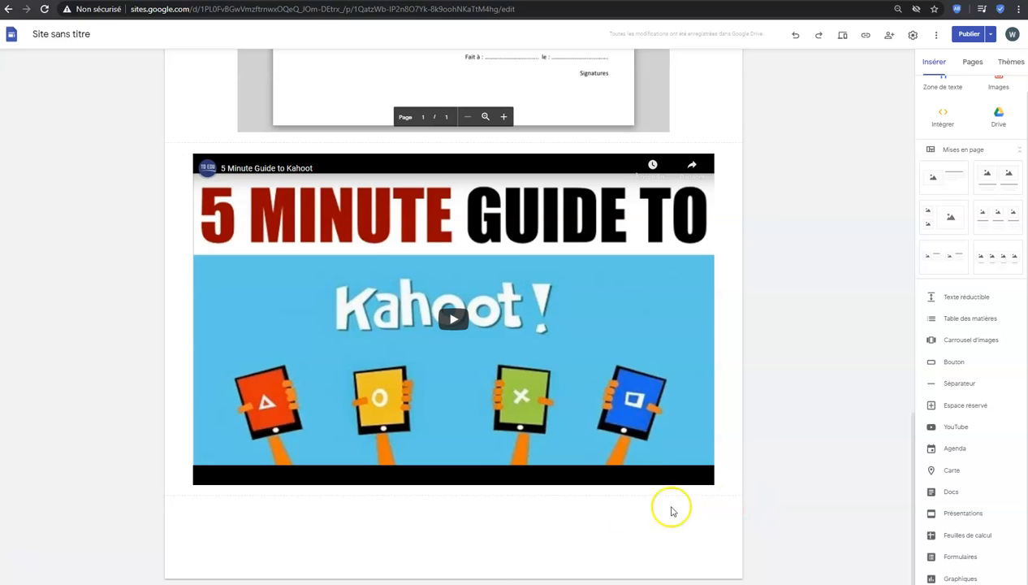
# Step: Insert the existing Google Form "Cartes mentales ?" below the Kahoot video on the Accueil page
pyautogui.click(958, 559)
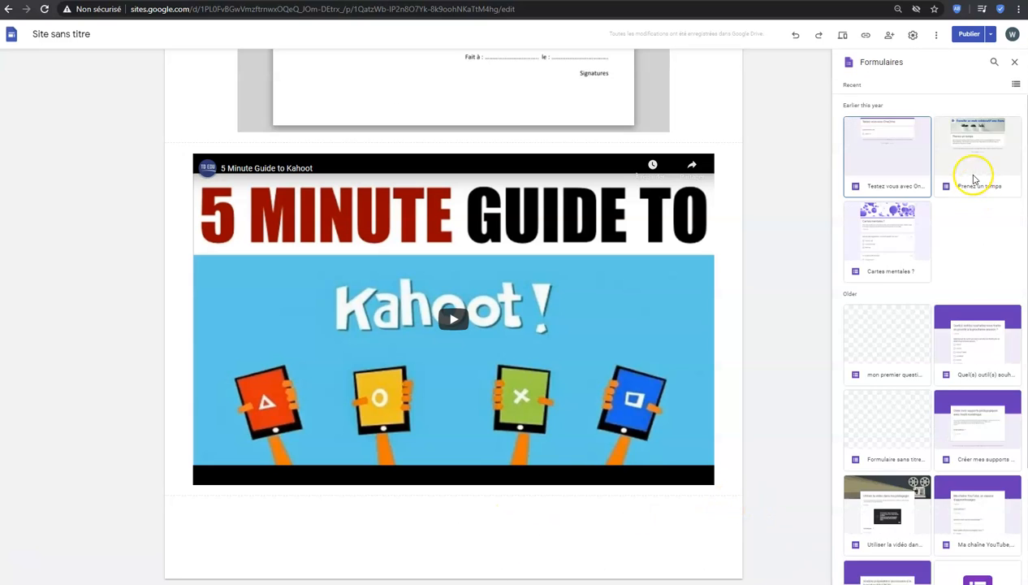
pyautogui.scroll(-3, 909, 276)
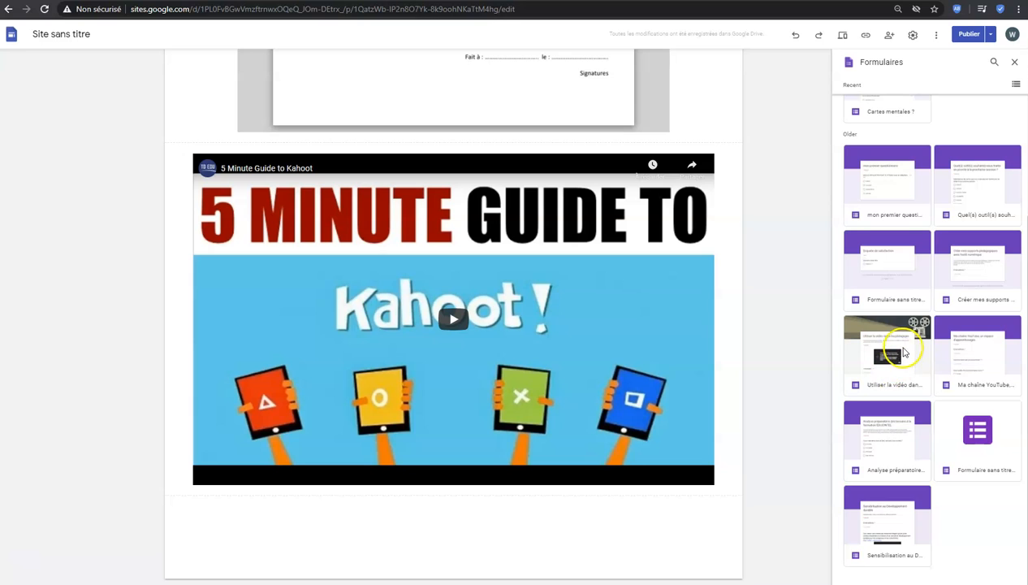
pyautogui.scroll(2, 906, 325)
pyautogui.click(893, 243)
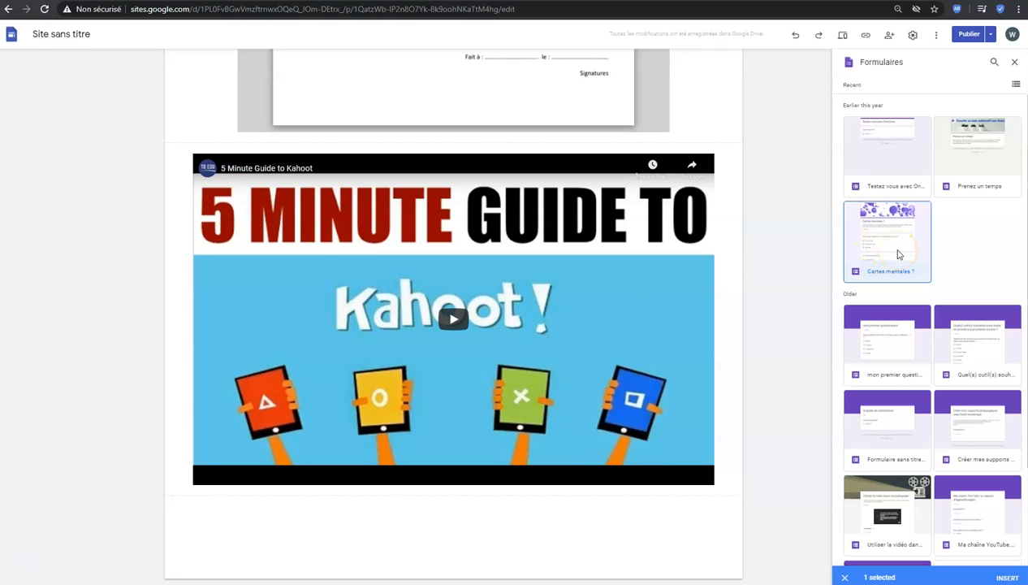
pyautogui.click(893, 248)
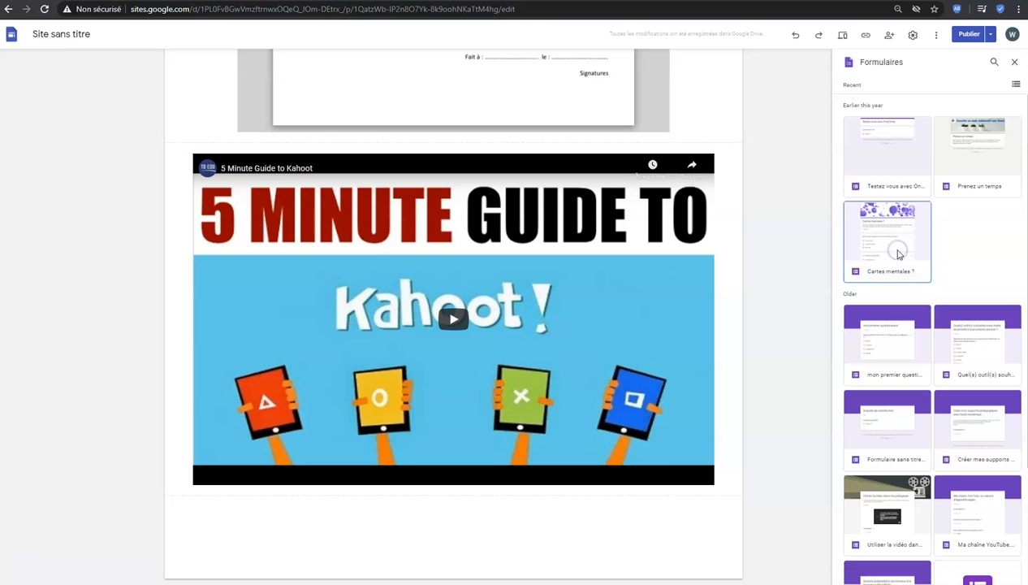
pyautogui.click(914, 164)
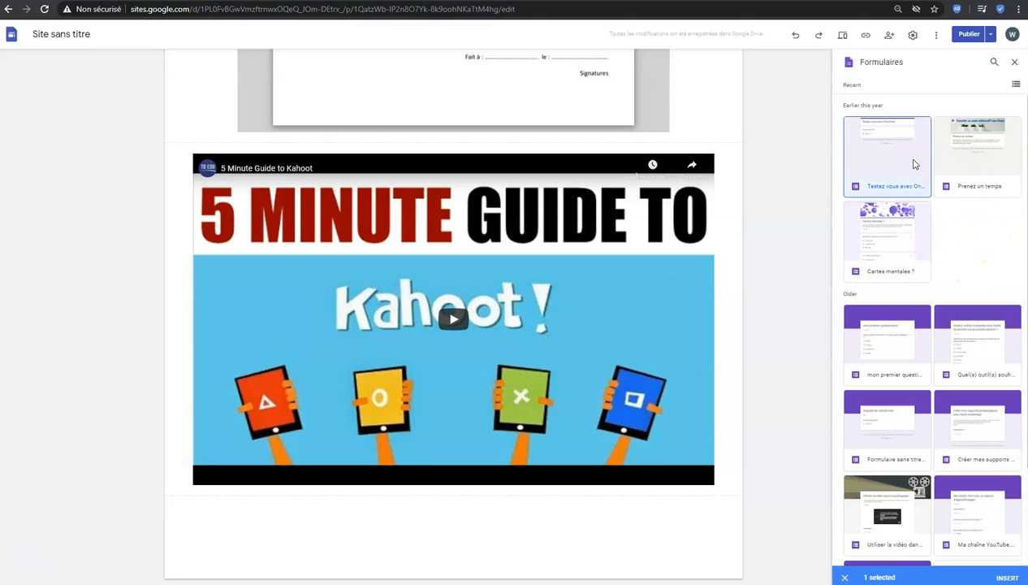
pyautogui.click(912, 238)
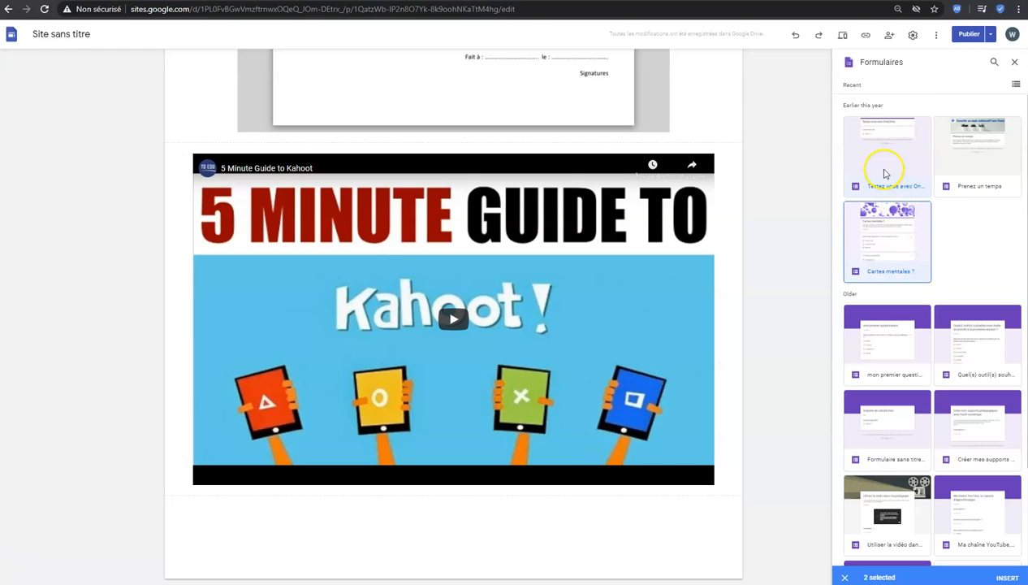
pyautogui.click(890, 210)
pyautogui.click(892, 168)
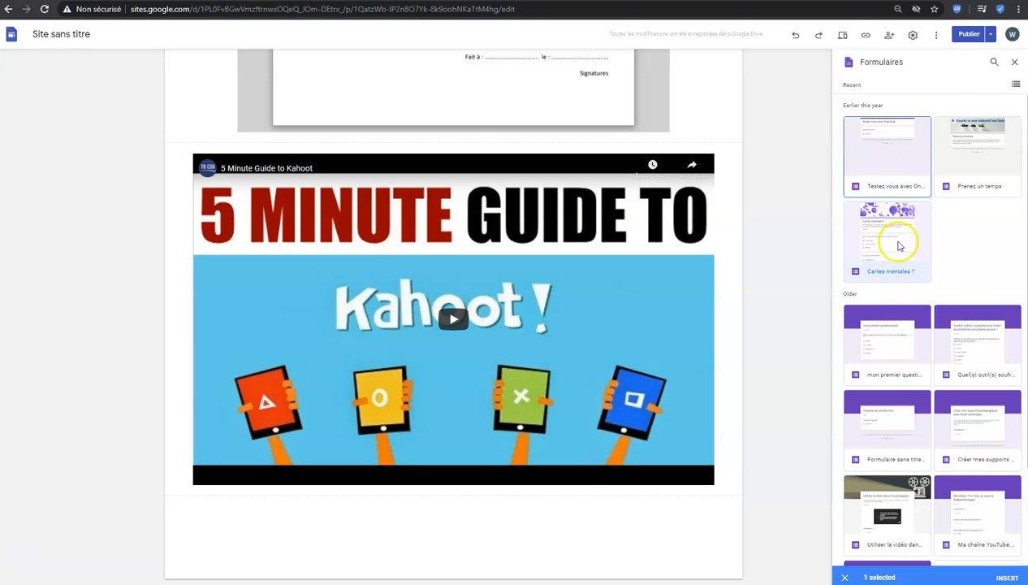
pyautogui.click(1006, 576)
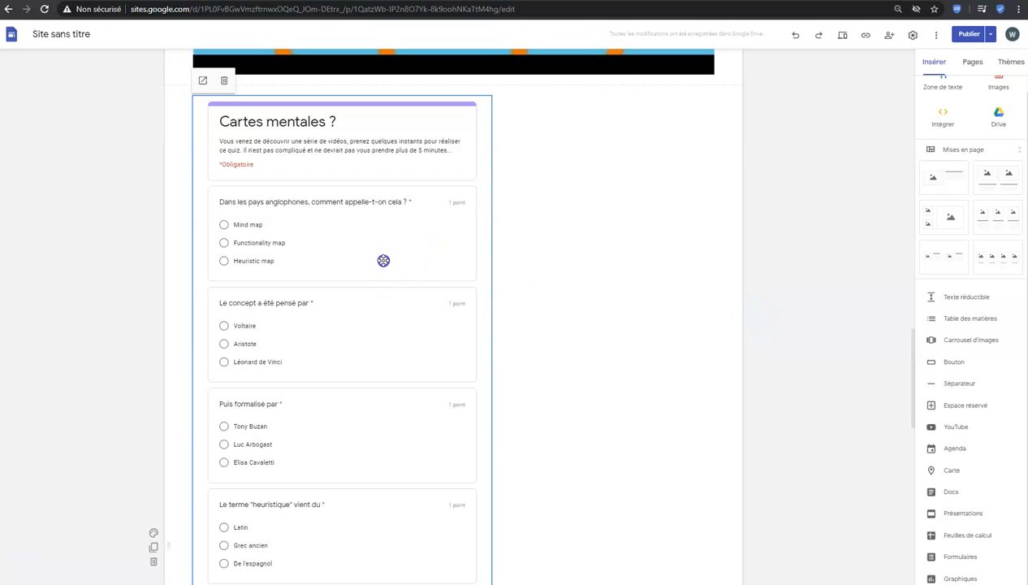
# Step: Center the "Cartes mentales ?" form horizontally in its section and look through its questions
pyautogui.moveTo(386, 257); pyautogui.dragTo(541, 254)
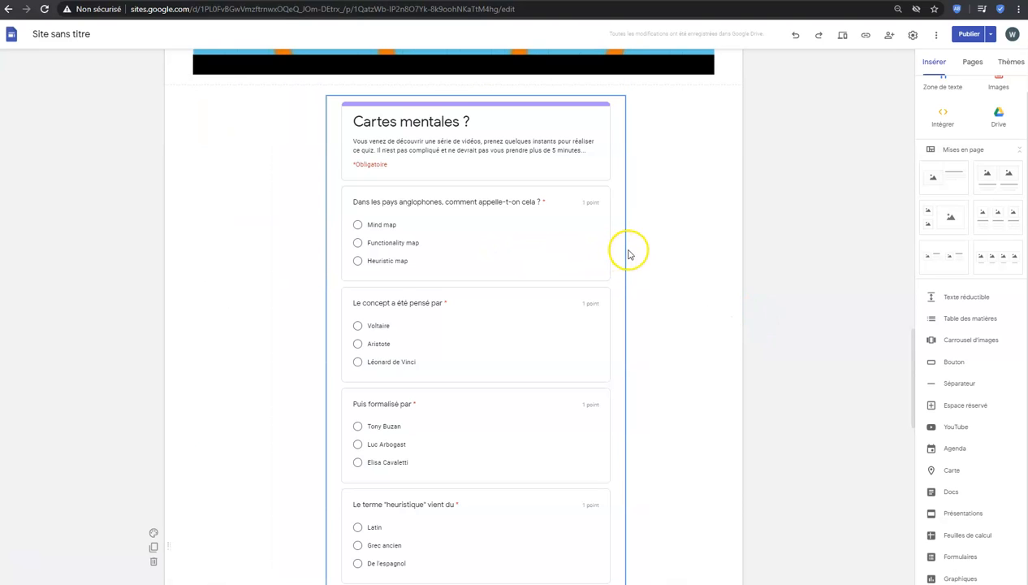
pyautogui.scroll(-3, 662, 305)
pyautogui.scroll(-5, 662, 309)
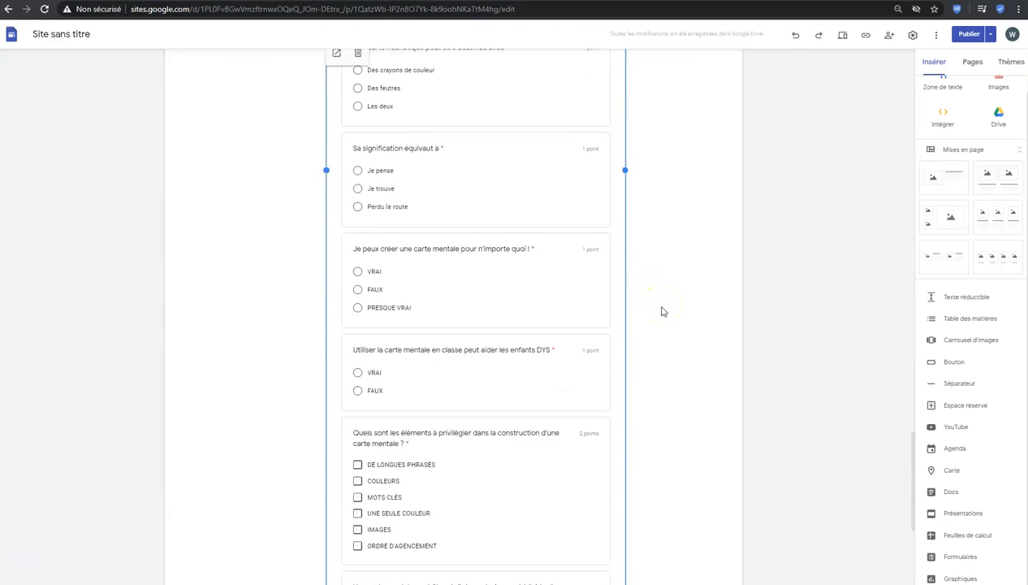
pyautogui.scroll(5, 662, 310)
pyautogui.scroll(6, 662, 312)
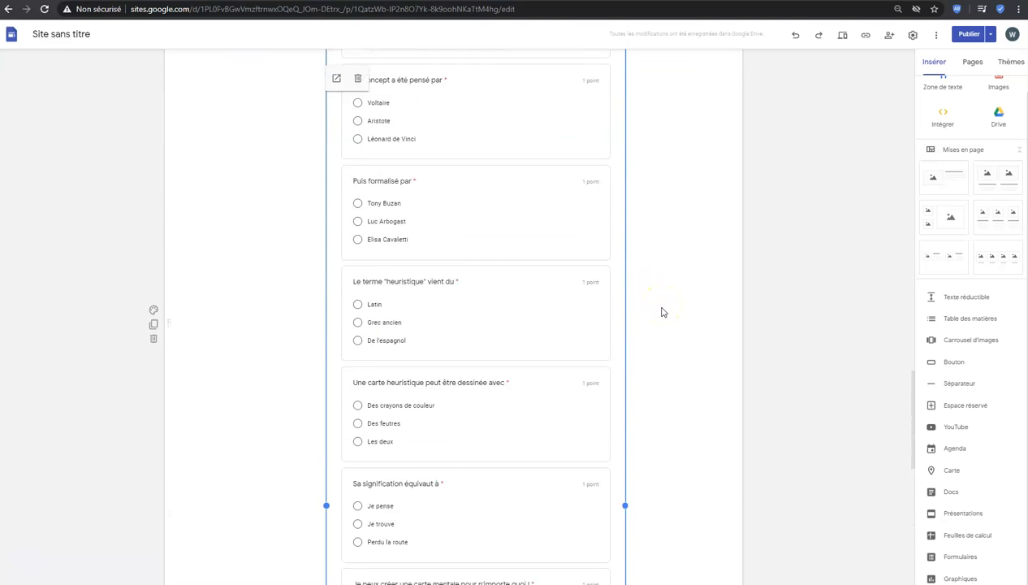
pyautogui.scroll(3, 661, 312)
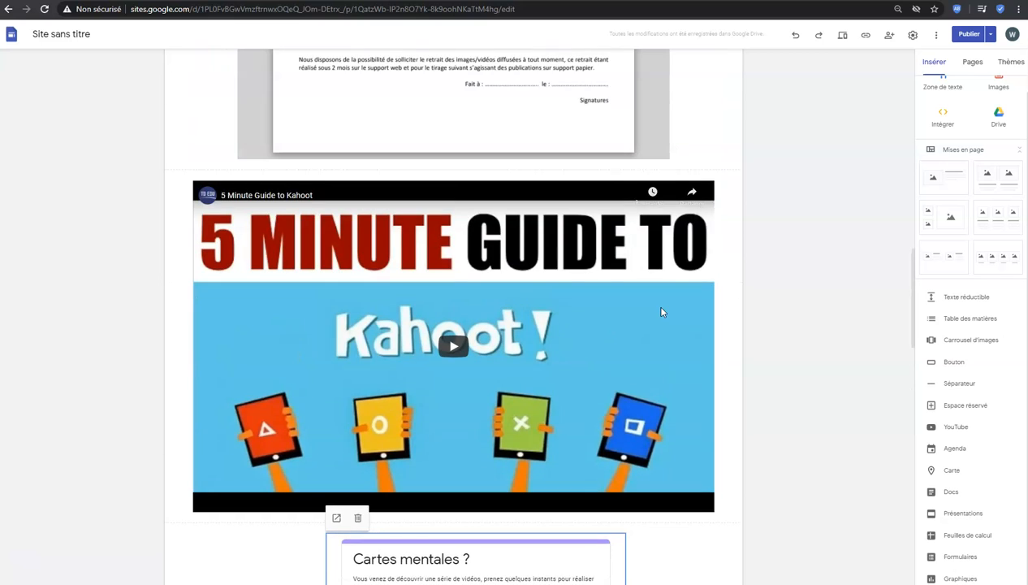
pyautogui.scroll(-3, 661, 308)
pyautogui.click(657, 351)
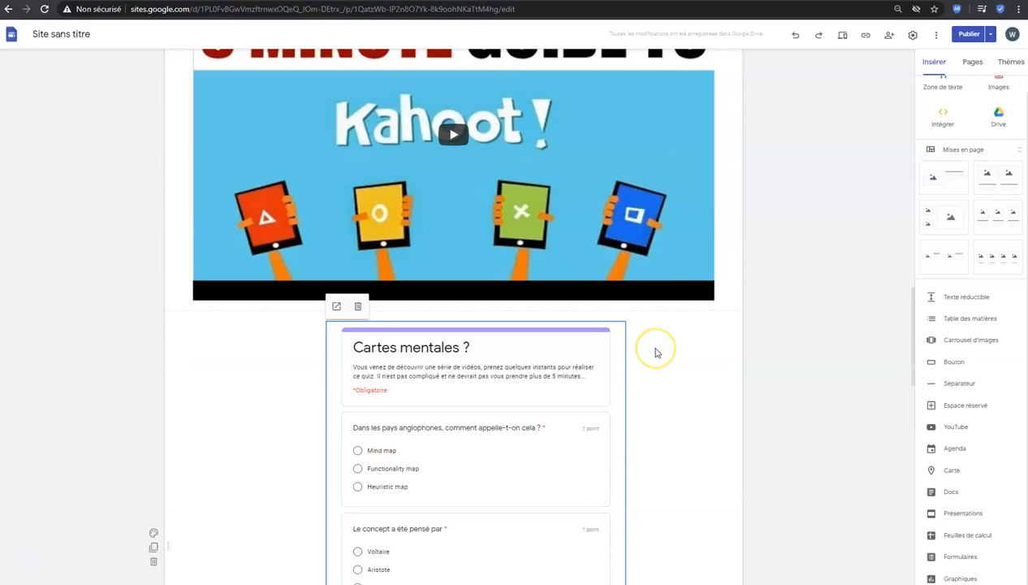
# Step: Review the Accueil page's header, navigation entries, images and embedded content in the editor
pyautogui.scroll(10, 656, 351)
pyautogui.scroll(6, 656, 351)
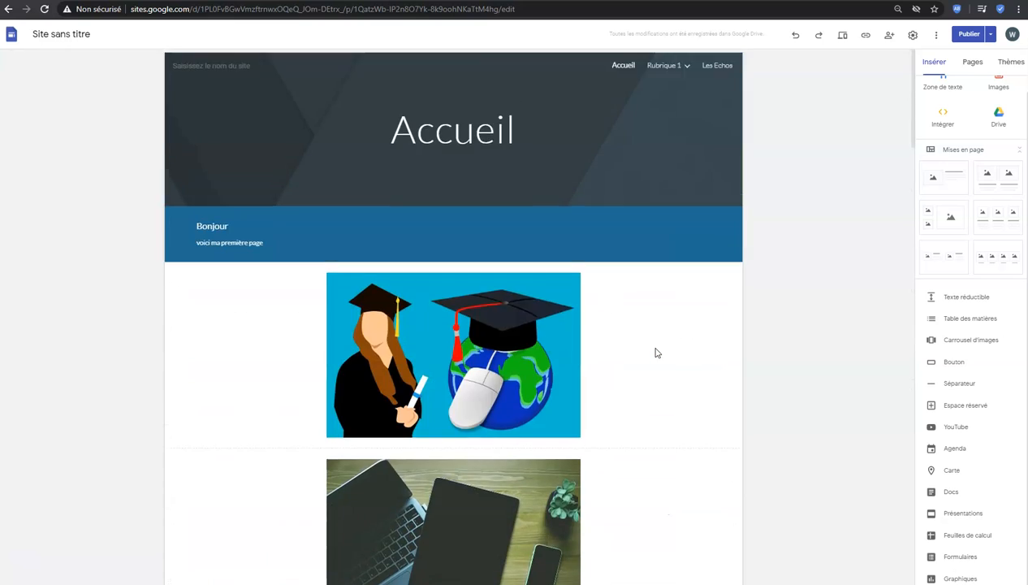
pyautogui.click(677, 129)
pyautogui.click(691, 218)
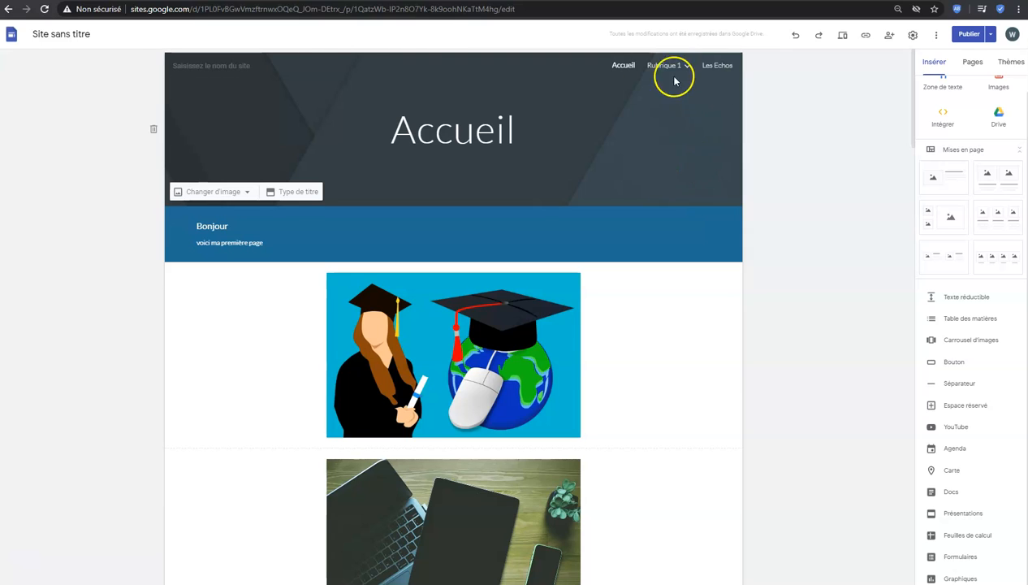
pyautogui.moveTo(671, 70)
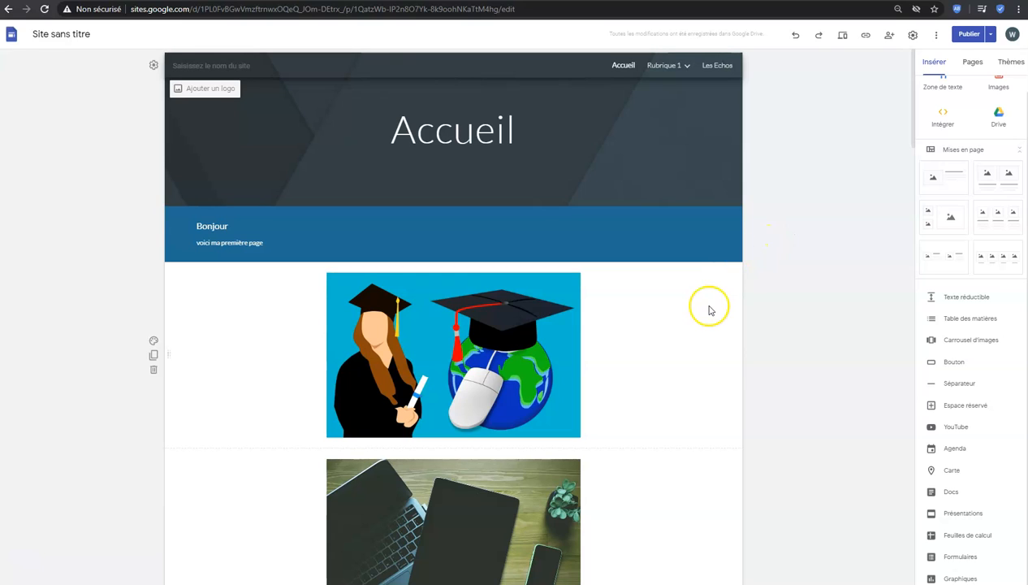
pyautogui.scroll(-12, 725, 301)
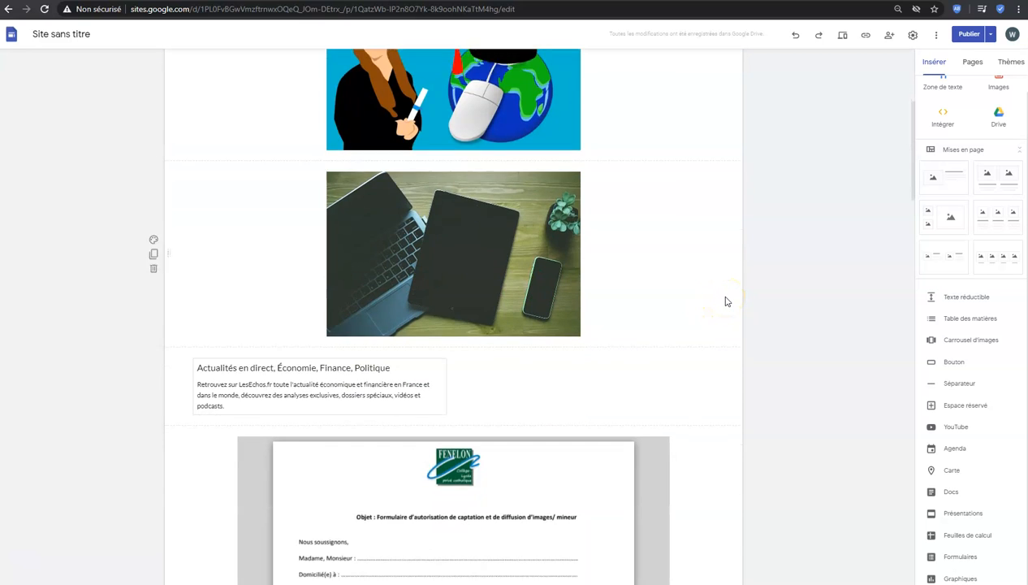
pyautogui.scroll(12, 725, 299)
pyautogui.scroll(1, 728, 301)
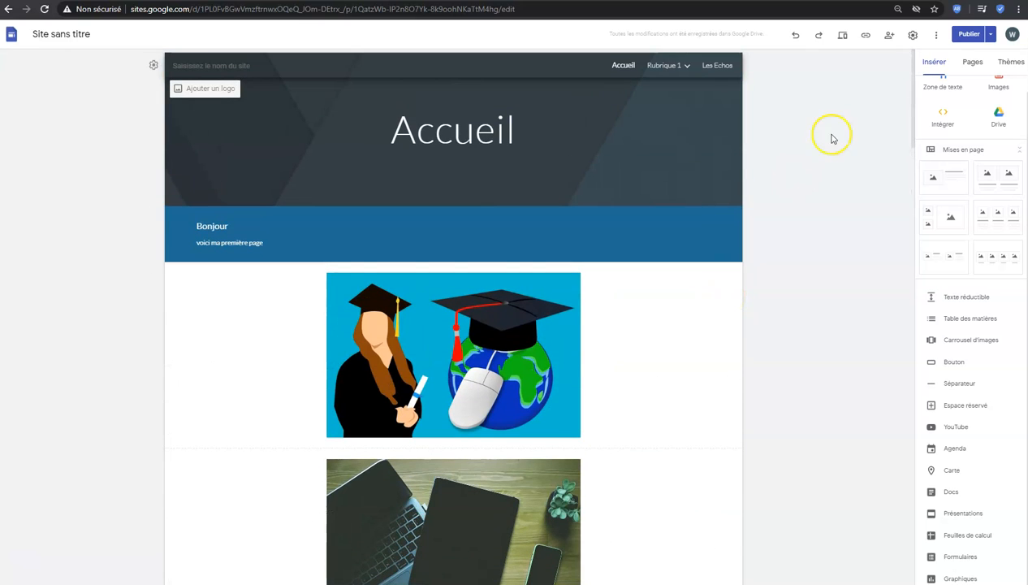